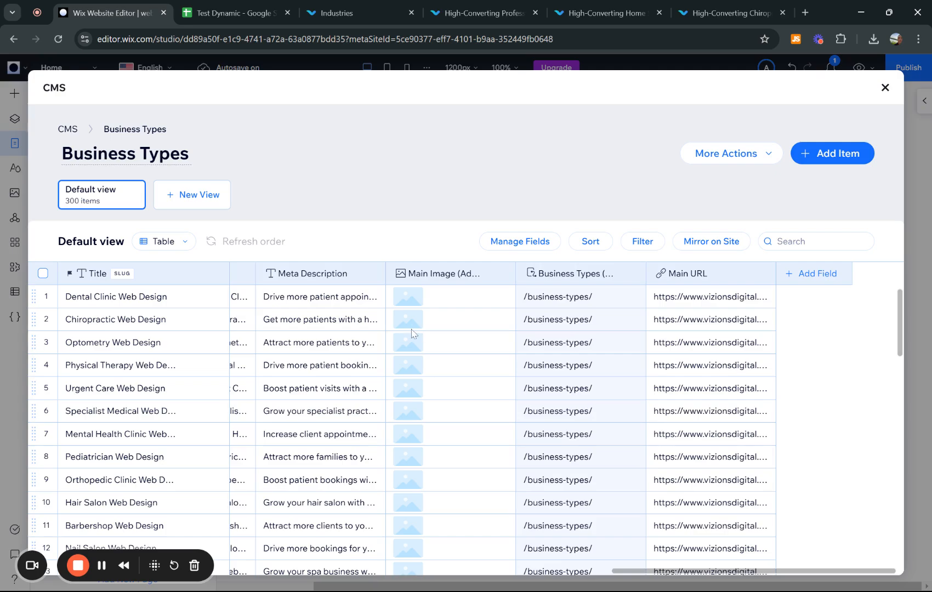
- Review the 300-item Business Types table, then bring up the live site's Industries page
{"action": "scroll", "coordinate": [412, 333], "scroll_direction": "left", "scroll_amount": 10}
{"action": "scroll", "coordinate": [412, 332], "scroll_direction": "down", "scroll_amount": 2}
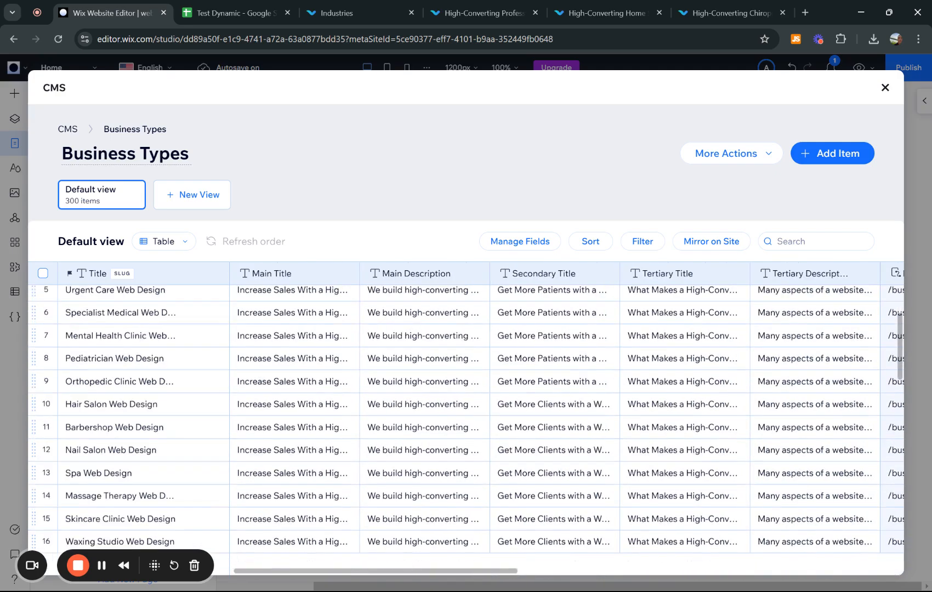
{"action": "scroll", "coordinate": [412, 332], "scroll_direction": "down", "scroll_amount": 15}
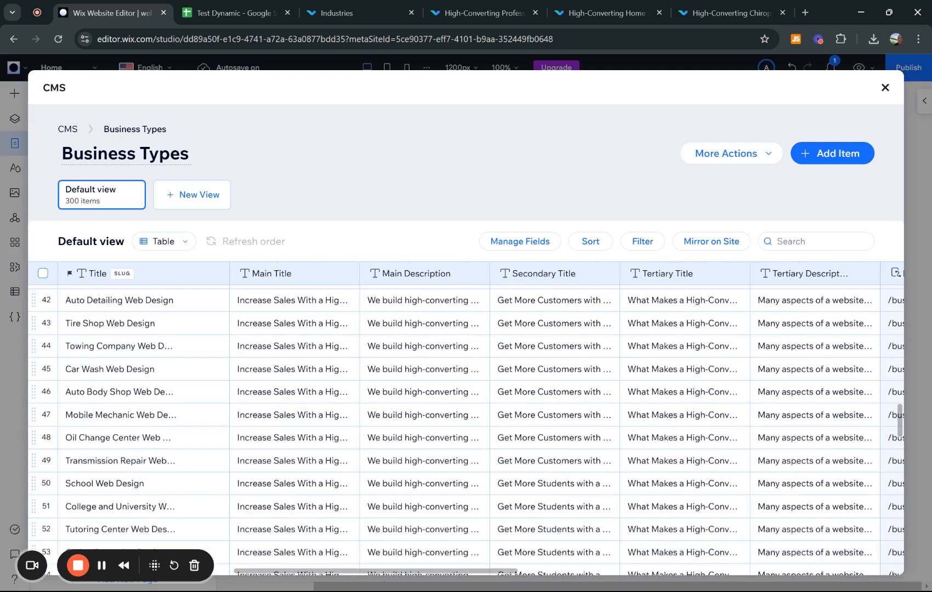
{"action": "scroll", "coordinate": [412, 333], "scroll_direction": "down", "scroll_amount": 17}
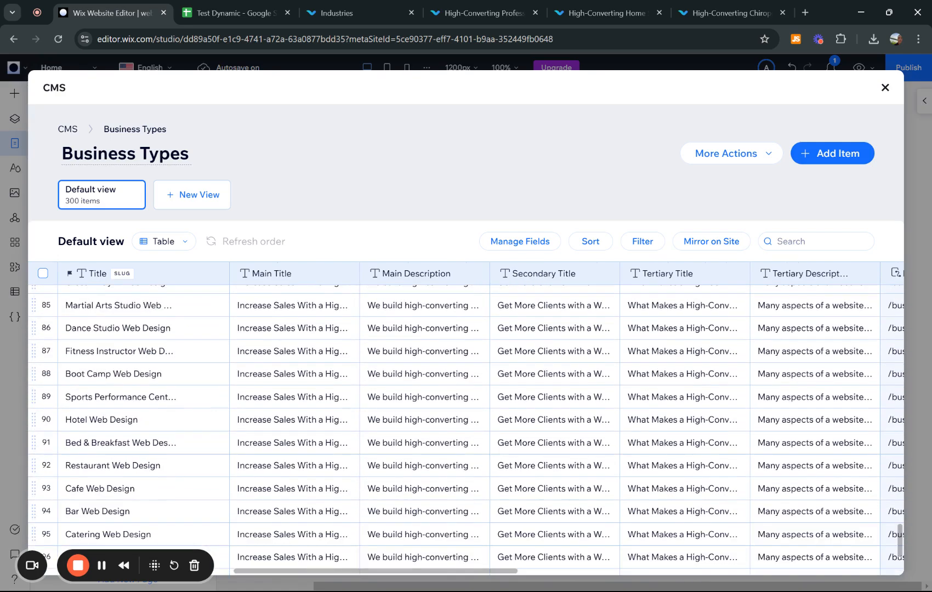
{"action": "scroll", "coordinate": [412, 333], "scroll_direction": "up", "scroll_amount": 20}
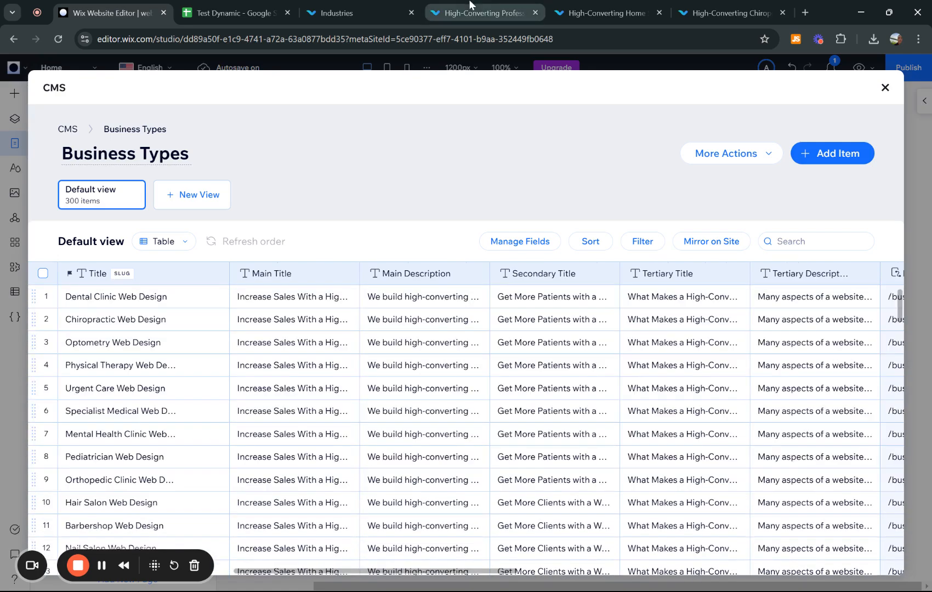
{"action": "left_click", "coordinate": [348, 6]}
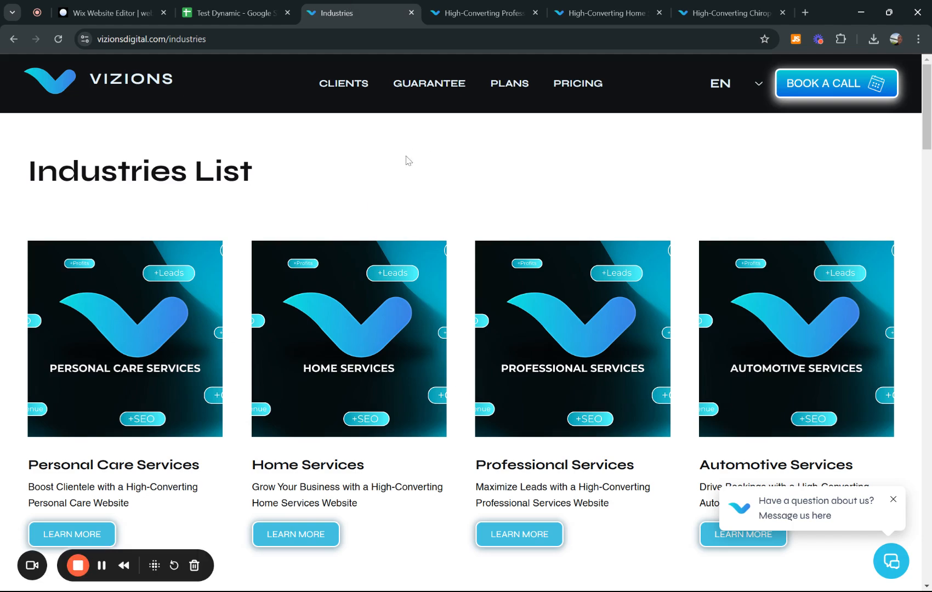
- Browse the Industries List cards on vizionsdigital.com/industries, then return to the Business Types collection
{"action": "scroll", "coordinate": [371, 200], "scroll_direction": "down", "scroll_amount": 2}
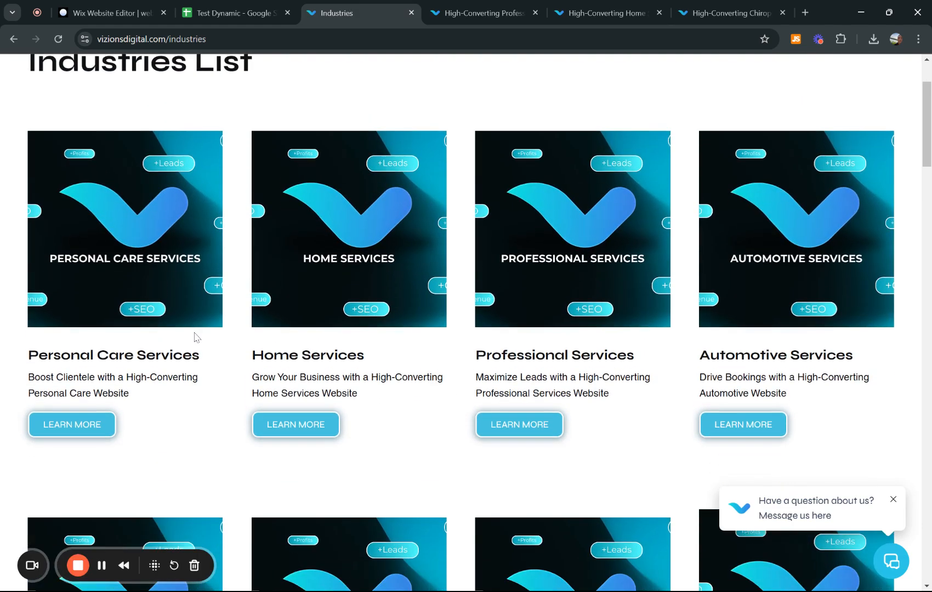
{"action": "scroll", "coordinate": [576, 294], "scroll_direction": "down", "scroll_amount": 6}
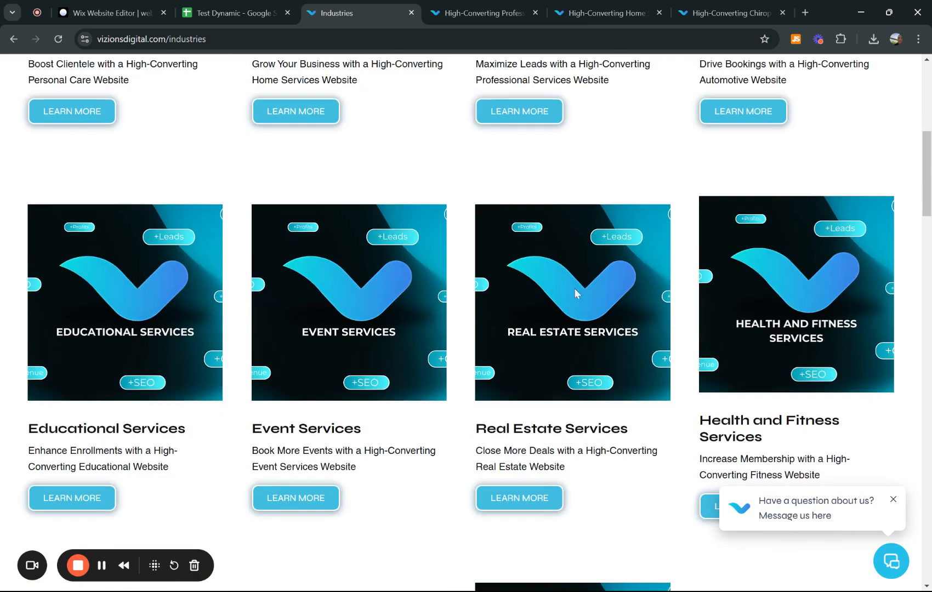
{"action": "scroll", "coordinate": [329, 161], "scroll_direction": "down", "scroll_amount": 3}
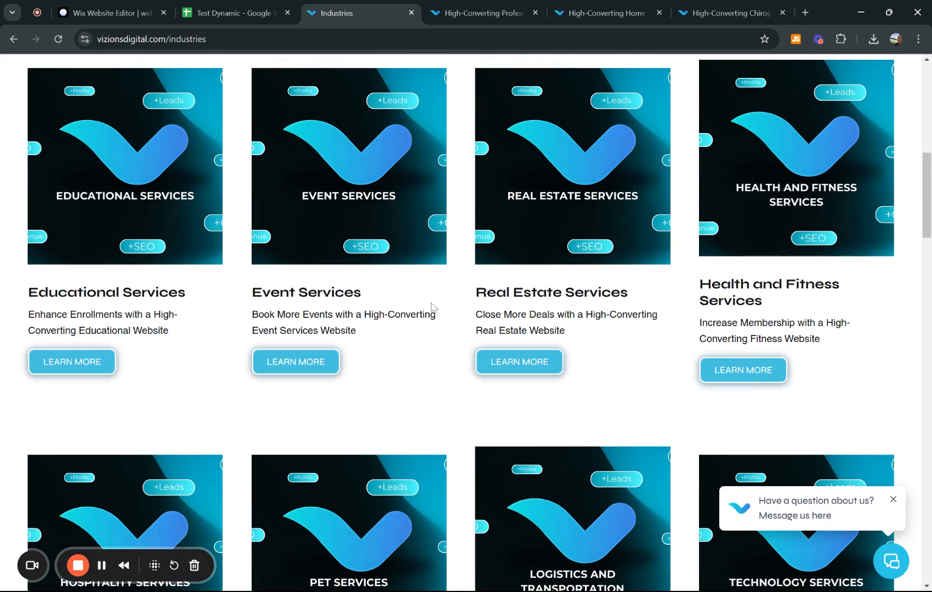
{"action": "scroll", "coordinate": [738, 294], "scroll_direction": "up", "scroll_amount": 5}
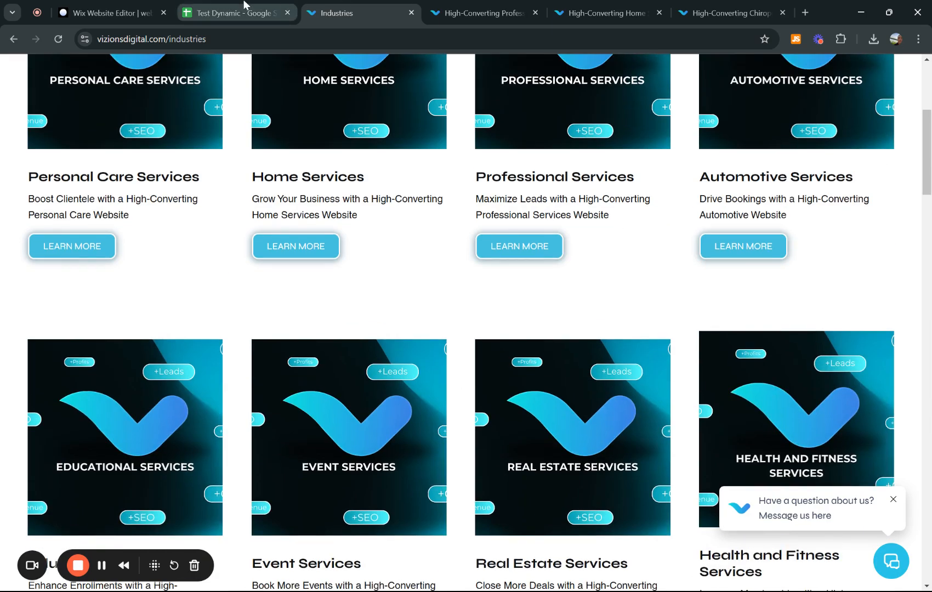
{"action": "left_click", "coordinate": [86, 1]}
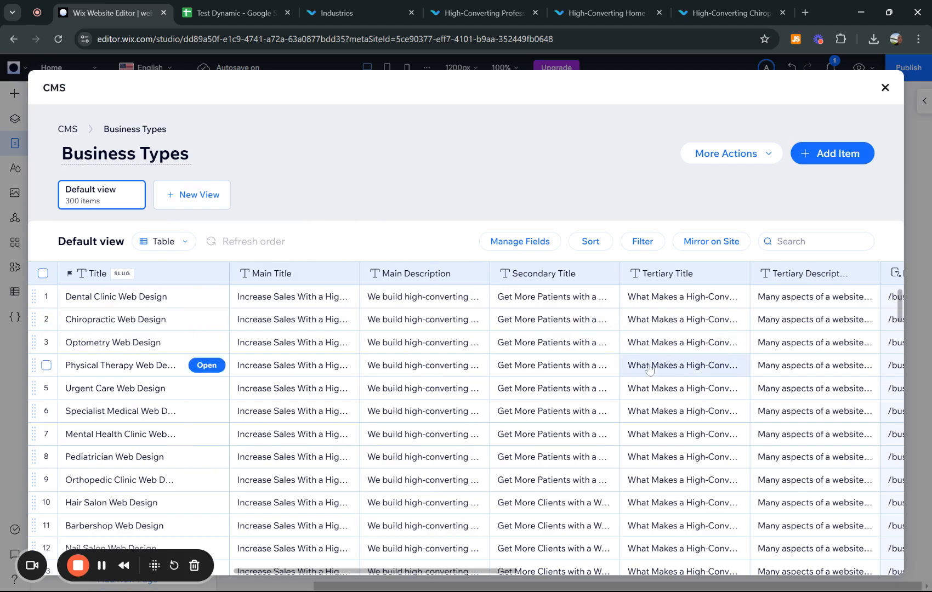
{"action": "scroll", "coordinate": [615, 354], "scroll_direction": "down", "scroll_amount": 3}
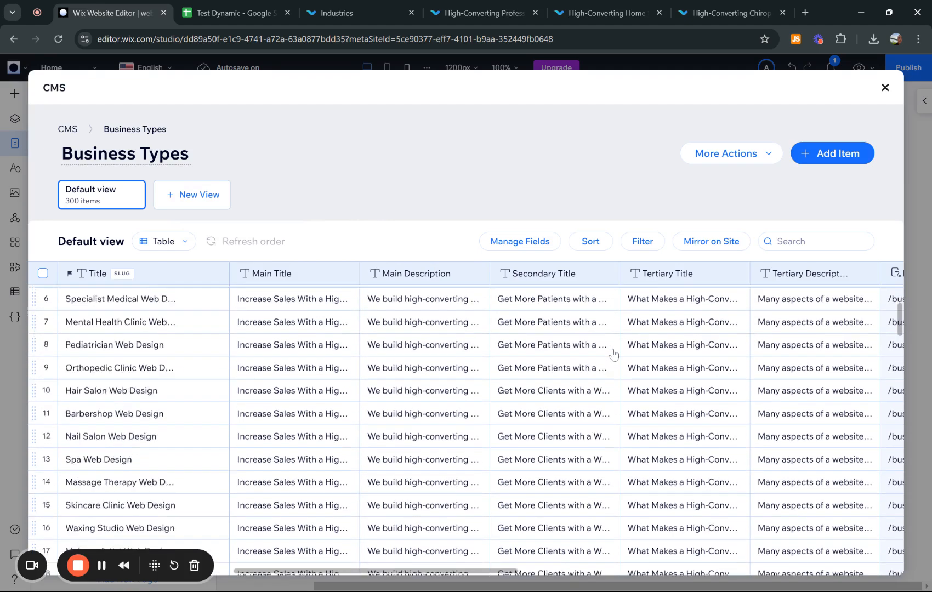
{"action": "scroll", "coordinate": [614, 353], "scroll_direction": "up", "scroll_amount": 3}
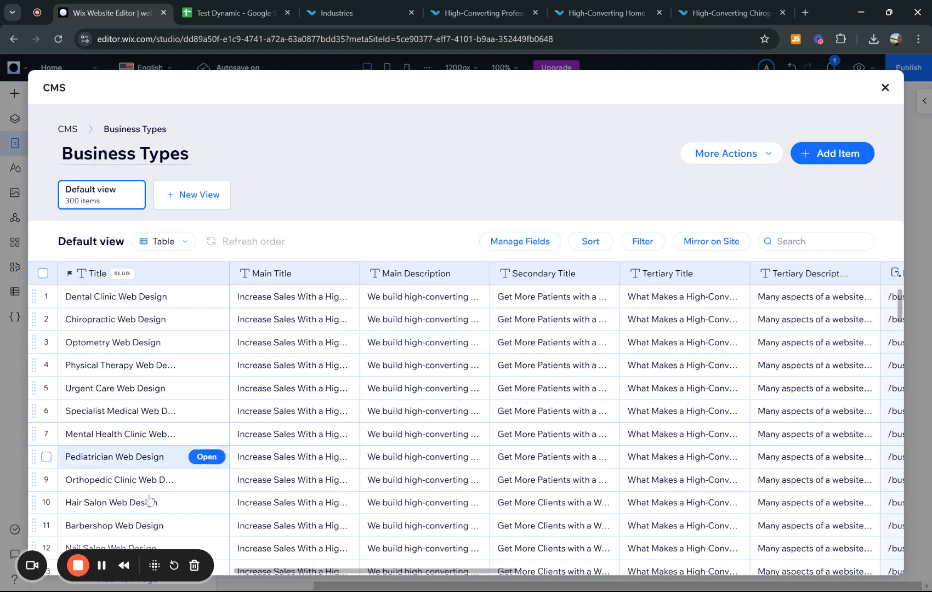
{"action": "scroll", "coordinate": [144, 507], "scroll_direction": "down", "scroll_amount": 3}
{"action": "scroll", "coordinate": [137, 494], "scroll_direction": "down", "scroll_amount": 2}
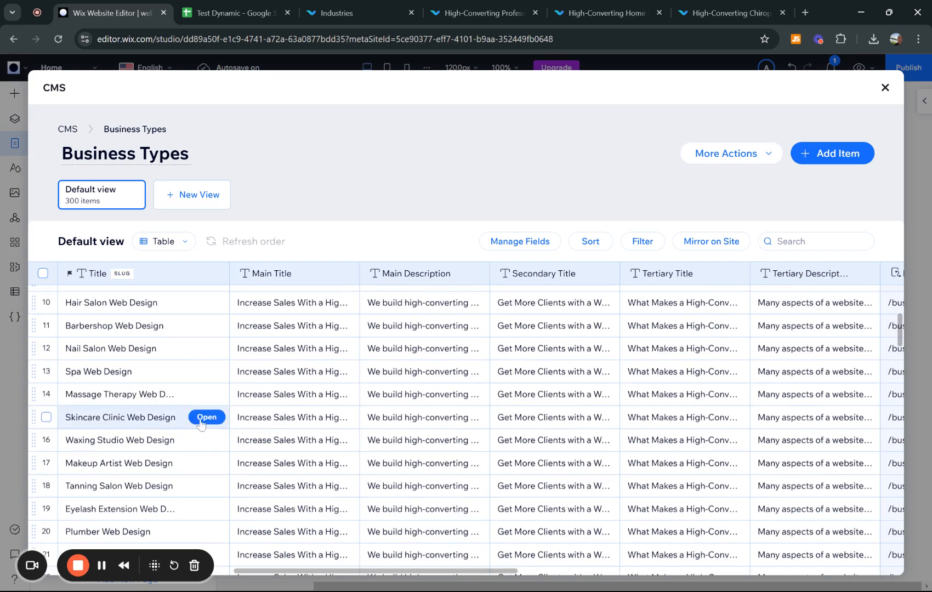
{"action": "scroll", "coordinate": [241, 396], "scroll_direction": "up", "scroll_amount": 5}
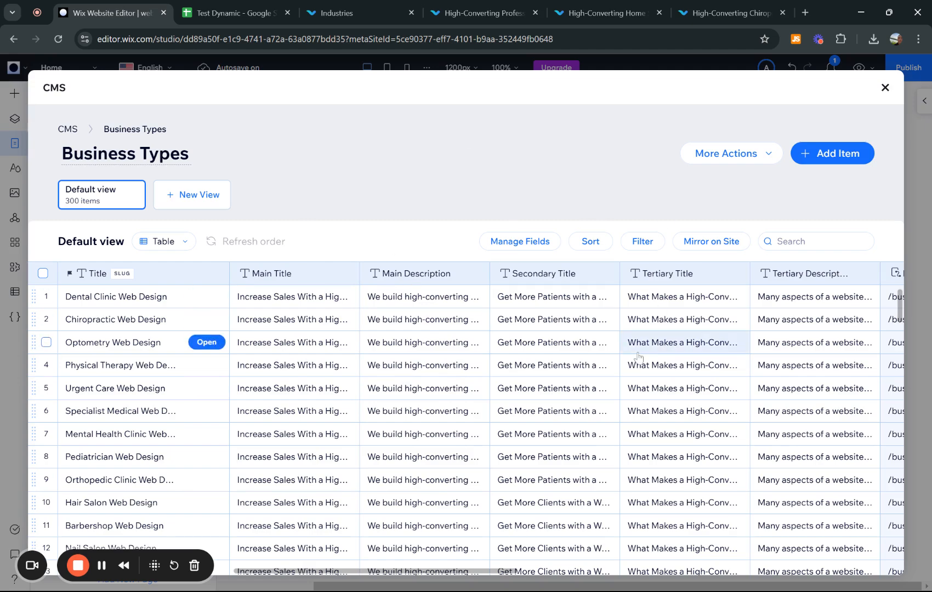
{"action": "scroll", "coordinate": [638, 356], "scroll_direction": "down", "scroll_amount": 5}
{"action": "scroll", "coordinate": [637, 356], "scroll_direction": "up", "scroll_amount": 5}
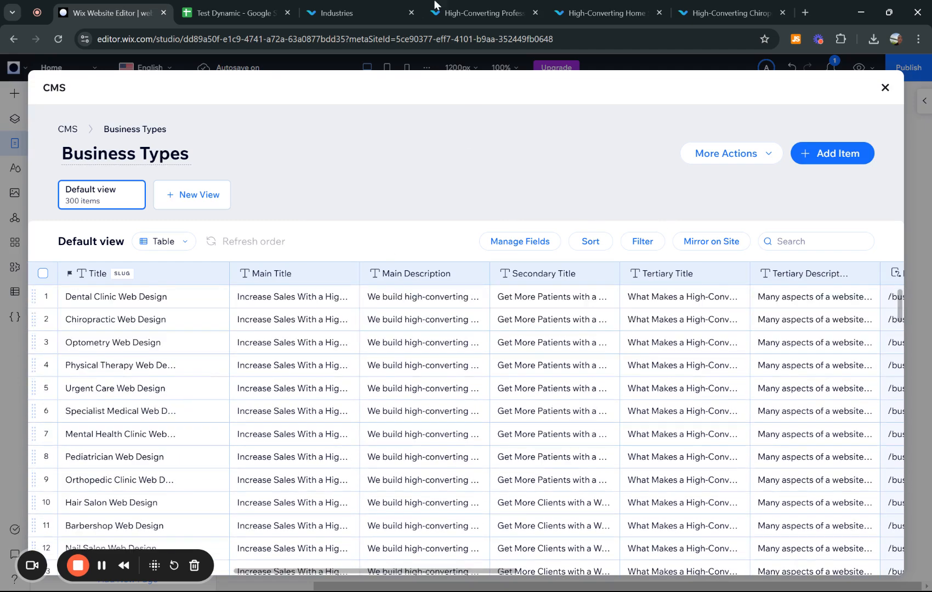
- Glance over the live Industries page, Test Dynamic spreadsheet and Business Types collection, ending on Industries
{"action": "left_click", "coordinate": [340, 5]}
{"action": "scroll", "coordinate": [445, 286], "scroll_direction": "up", "scroll_amount": 5}
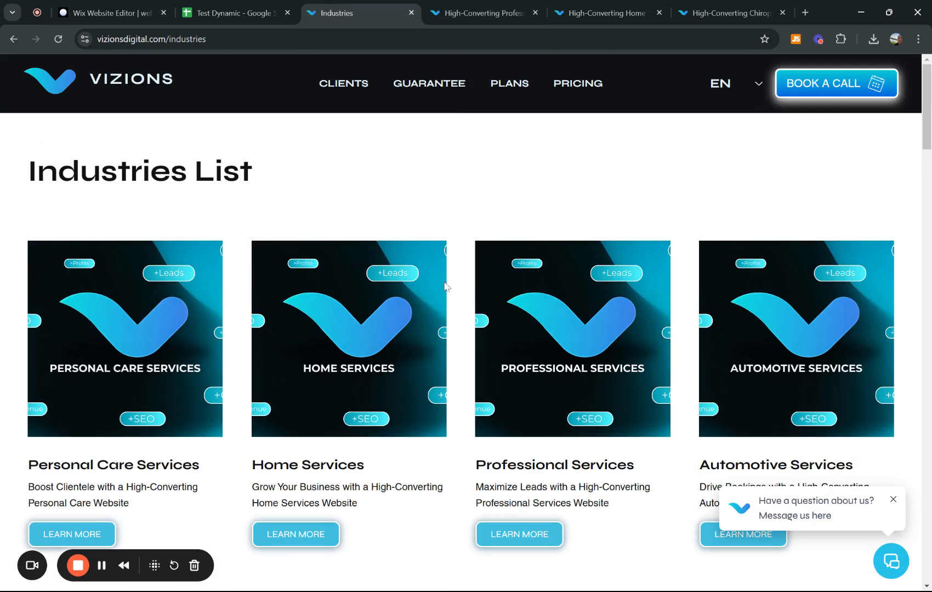
{"action": "scroll", "coordinate": [445, 286], "scroll_direction": "down", "scroll_amount": 2}
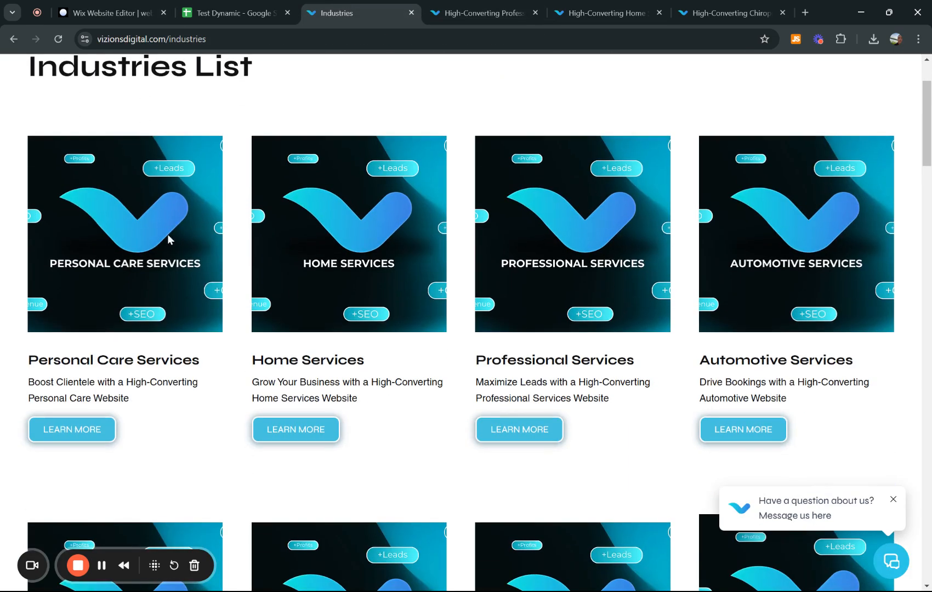
{"action": "scroll", "coordinate": [167, 238], "scroll_direction": "up", "scroll_amount": 2}
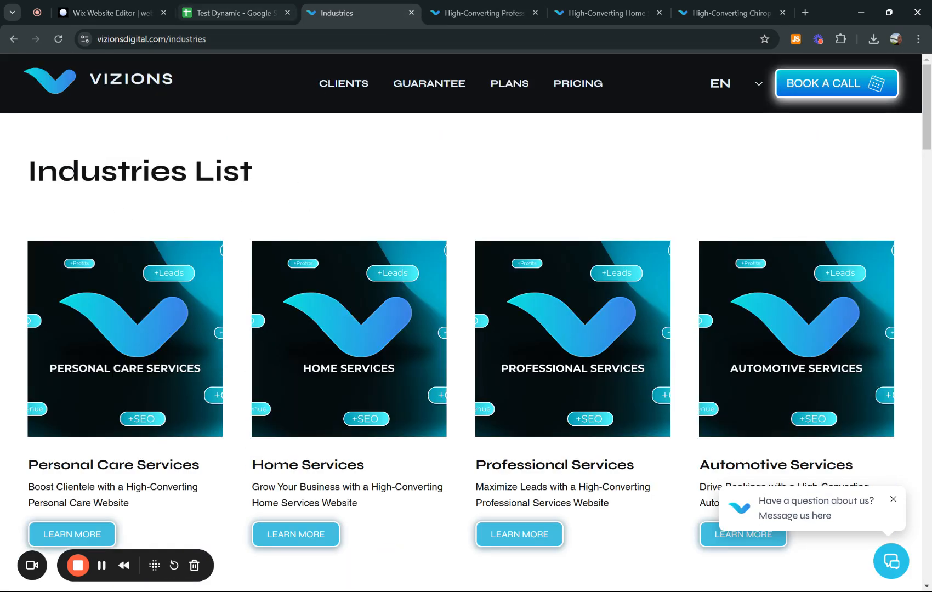
{"action": "left_click", "coordinate": [230, 10]}
{"action": "left_click", "coordinate": [120, 10]}
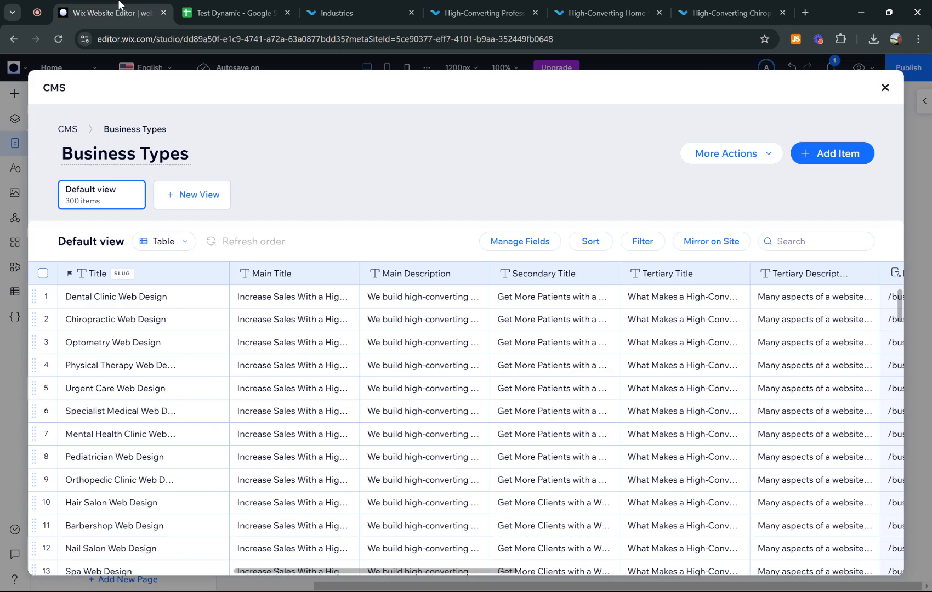
{"action": "left_click", "coordinate": [351, 12]}
- From the VIZIONS home page, go down to the footer and open Businesses We Serve
{"action": "left_click", "coordinate": [121, 94]}
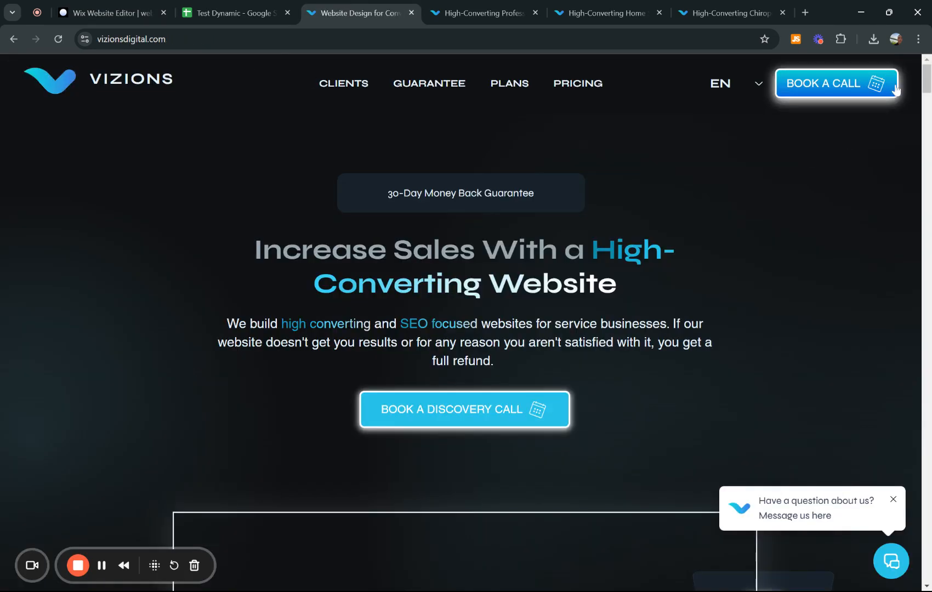
{"action": "left_click_drag", "start_coordinate": [926, 83], "coordinate": [926, 565]}
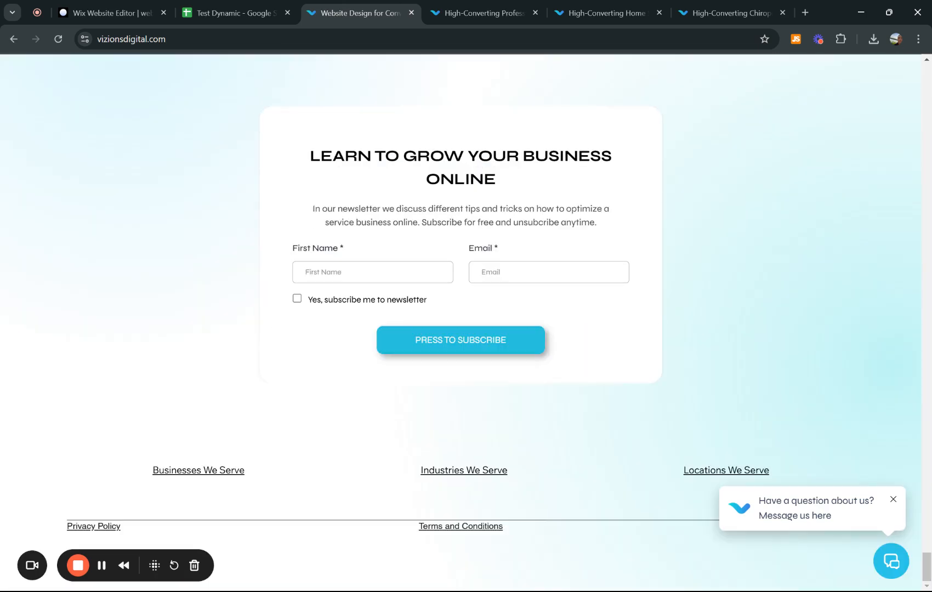
{"action": "left_click", "coordinate": [191, 475]}
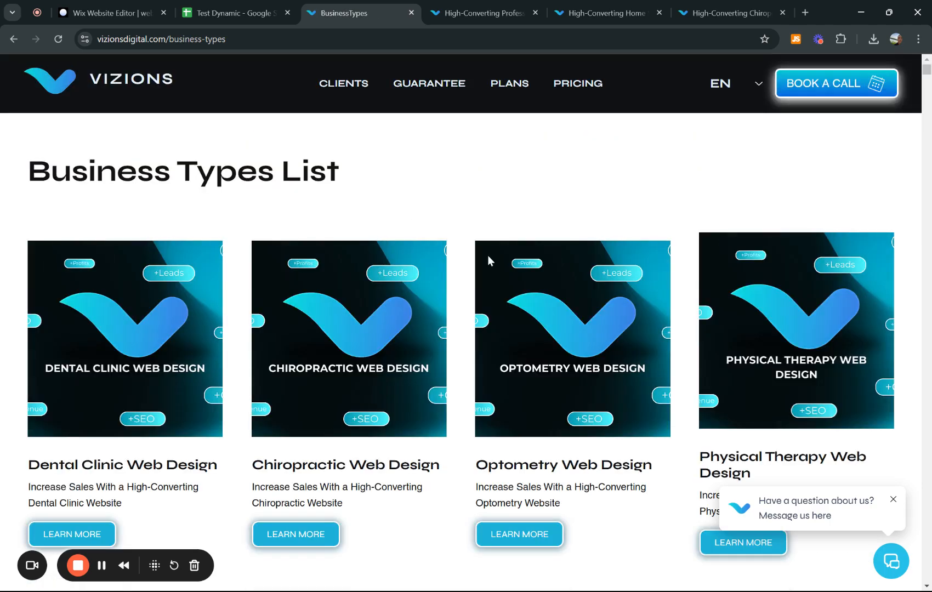
- Scroll the Business Types List and open Dental Clinic, Chiropractic and Optometry pages in new tabs
{"action": "scroll", "coordinate": [413, 282], "scroll_direction": "down", "scroll_amount": 3}
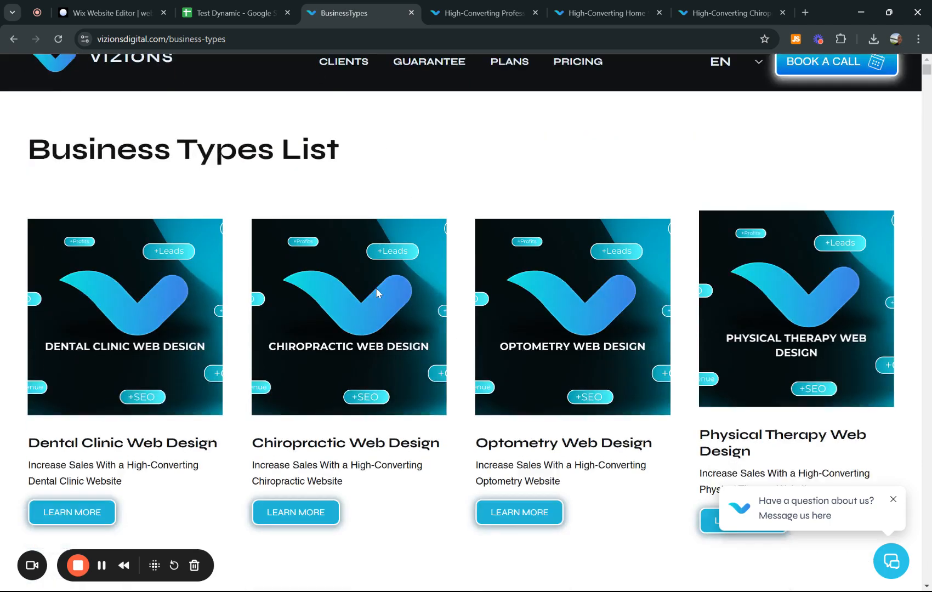
{"action": "scroll", "coordinate": [661, 299], "scroll_direction": "down", "scroll_amount": 20}
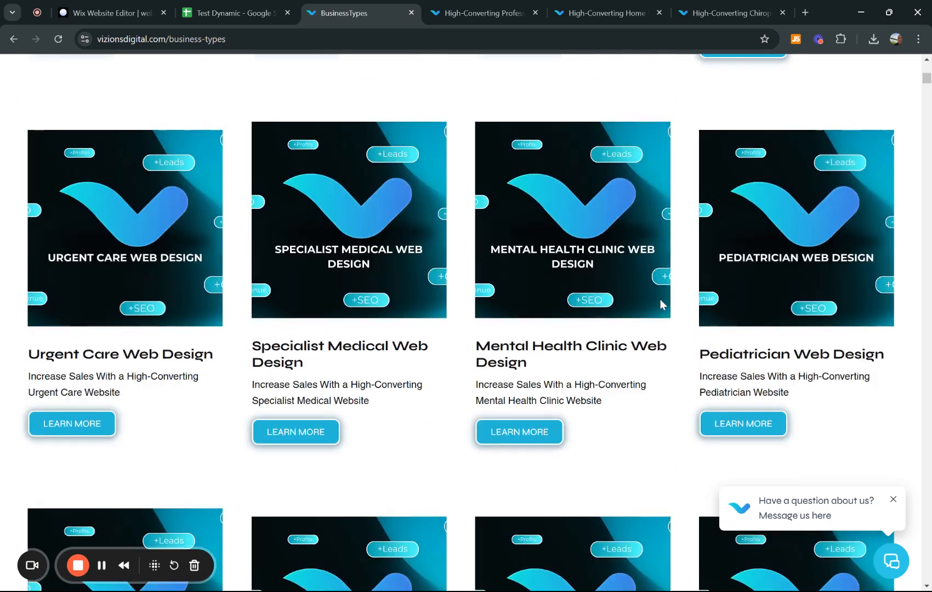
{"action": "scroll", "coordinate": [661, 304], "scroll_direction": "up", "scroll_amount": 5}
{"action": "scroll", "coordinate": [661, 305], "scroll_direction": "up", "scroll_amount": 15}
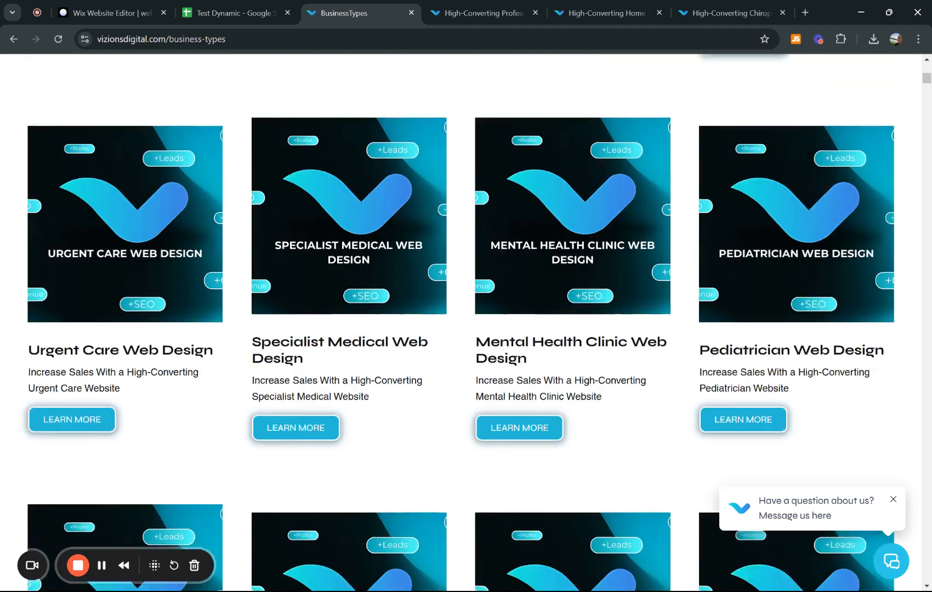
{"action": "scroll", "coordinate": [248, 301], "scroll_direction": "down", "scroll_amount": 3}
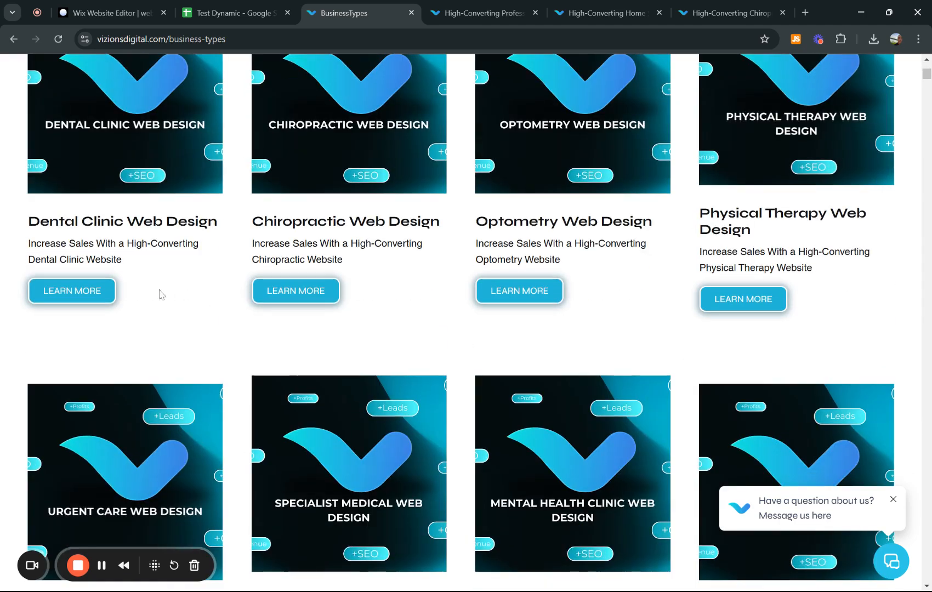
{"action": "middle_click", "coordinate": [76, 301]}
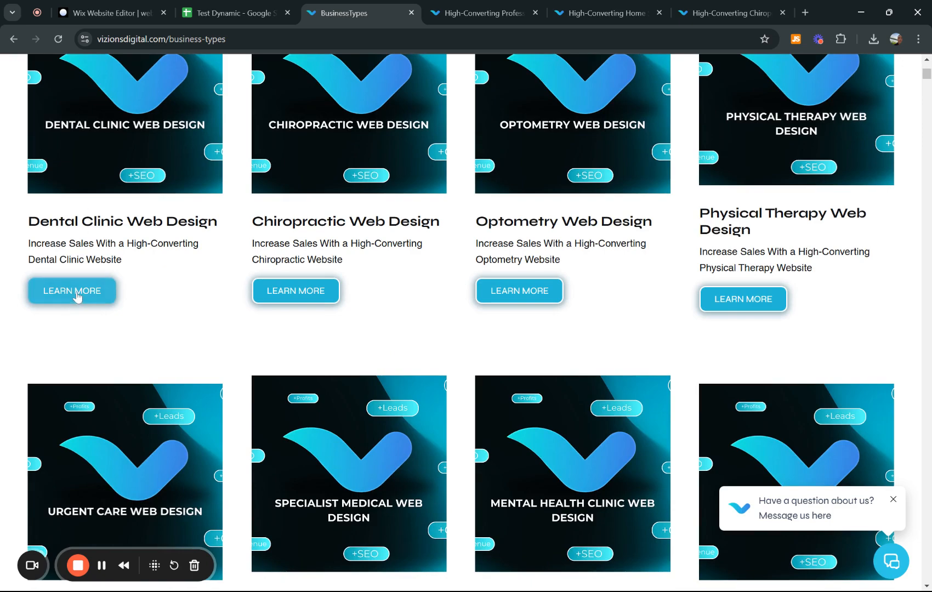
{"action": "middle_click", "coordinate": [296, 291]}
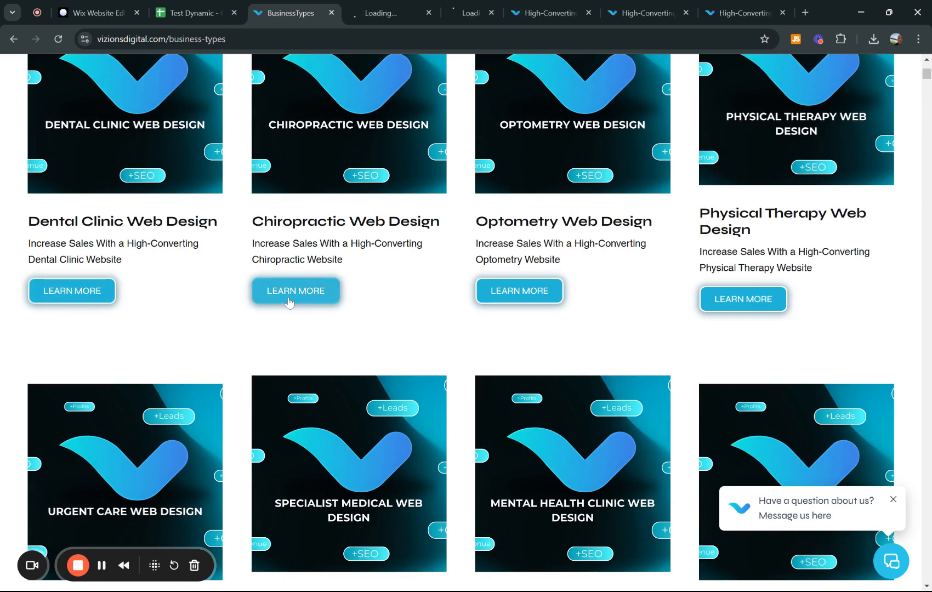
{"action": "middle_click", "coordinate": [521, 294]}
- Close the three older High-Converting page tabs and view the live Dental Clinic page
{"action": "left_click", "coordinate": [618, 12]}
{"action": "left_click", "coordinate": [618, 12]}
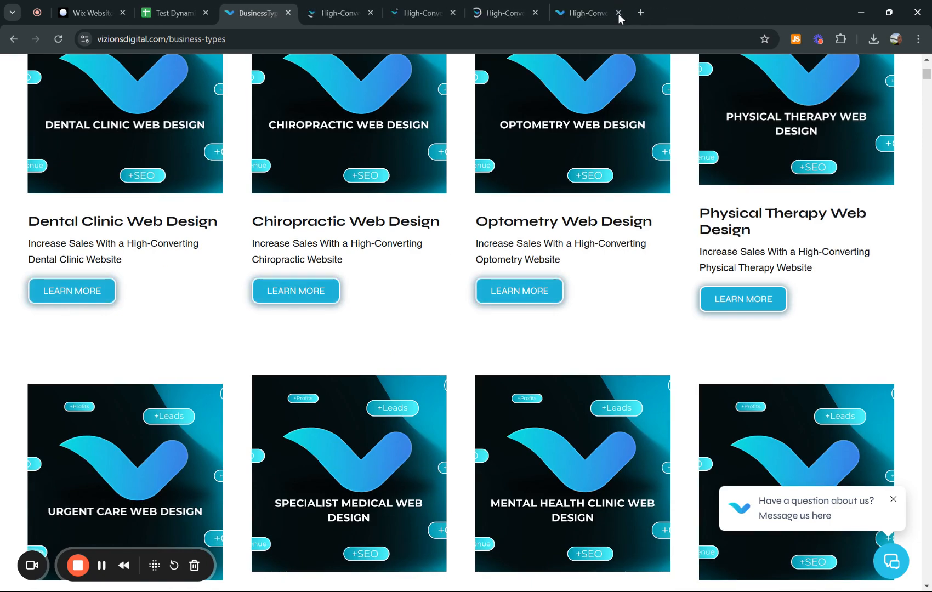
{"action": "left_click", "coordinate": [618, 12]}
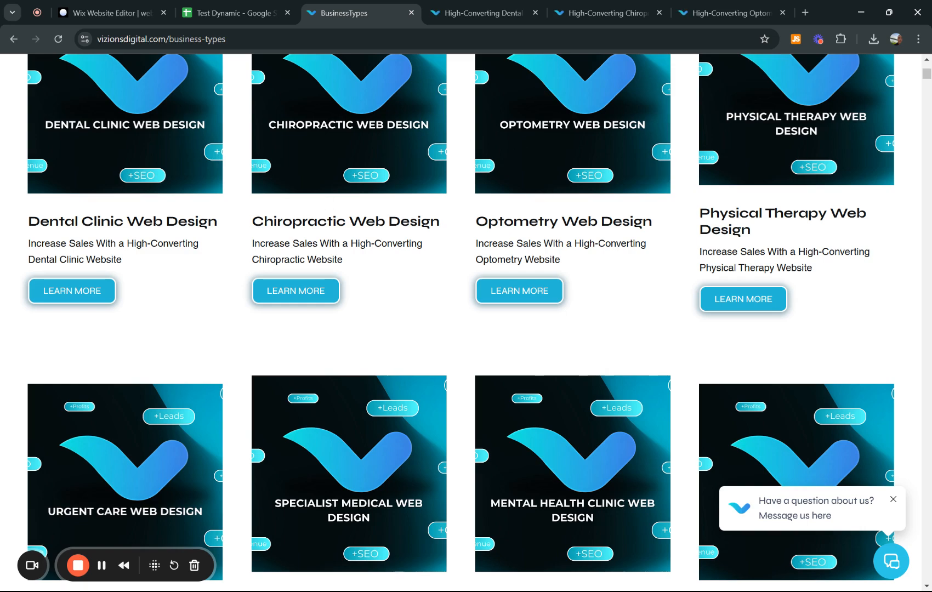
{"action": "left_click", "coordinate": [468, 6]}
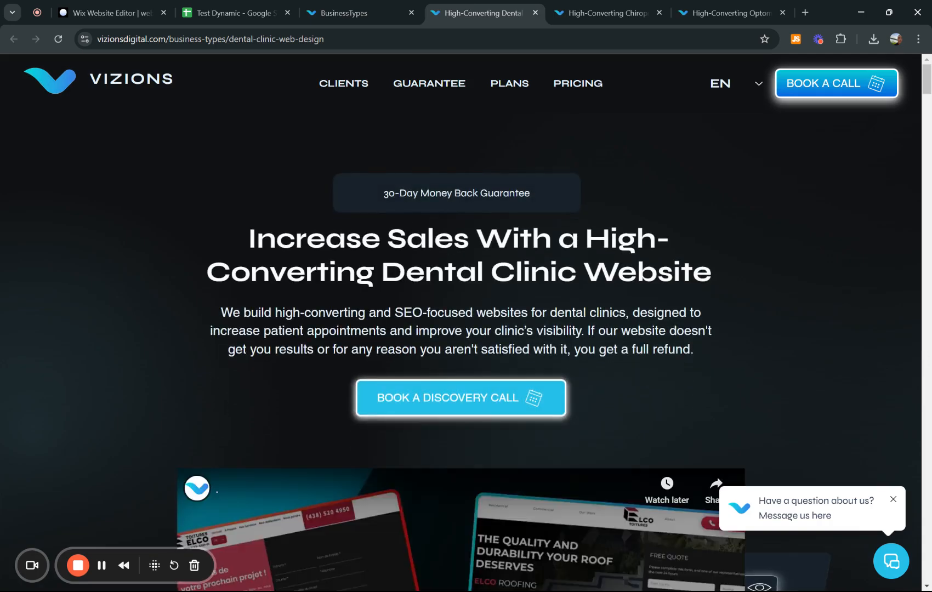
- Flip between the live Chiropractic, Optometry and Dental pages, dismissing the free trainings pop-up on Dental
{"action": "key", "text": "ctrl+Tab"}
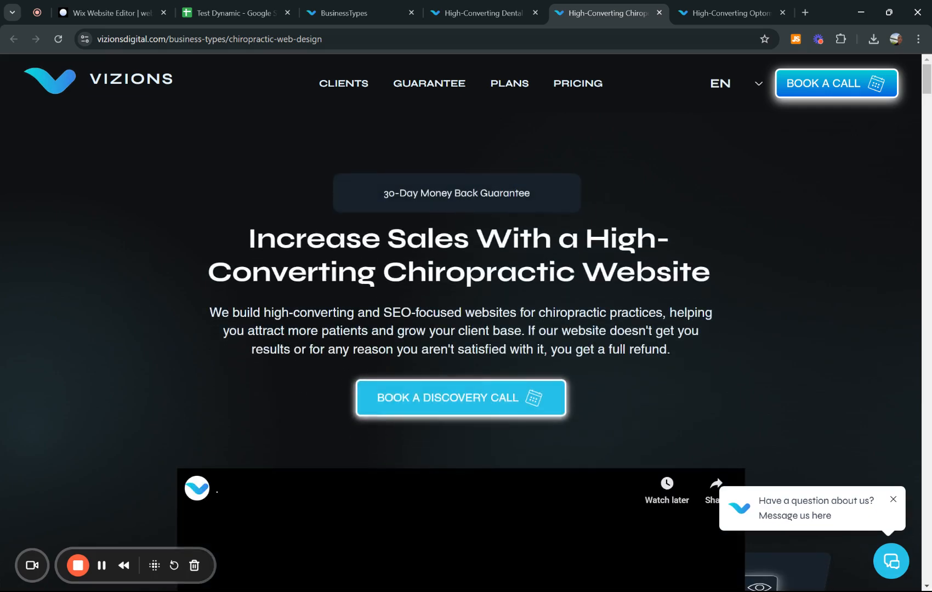
{"action": "left_click", "coordinate": [733, 12]}
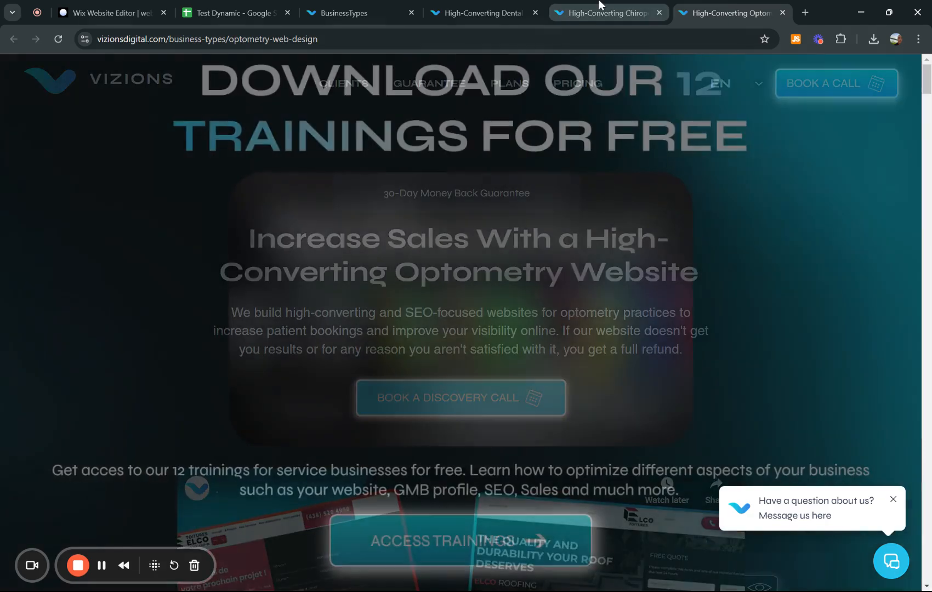
{"action": "left_click", "coordinate": [599, 10]}
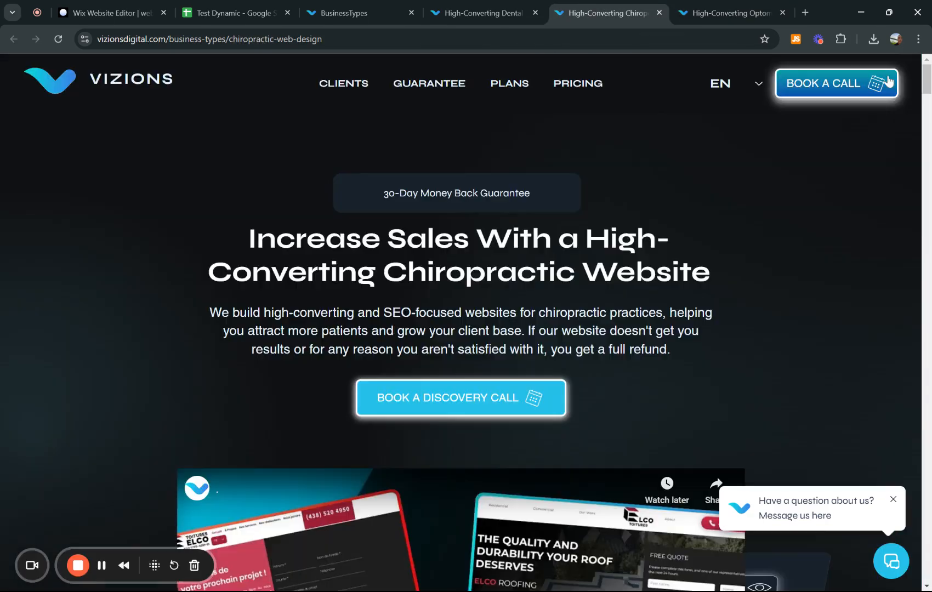
{"action": "left_click", "coordinate": [486, 12]}
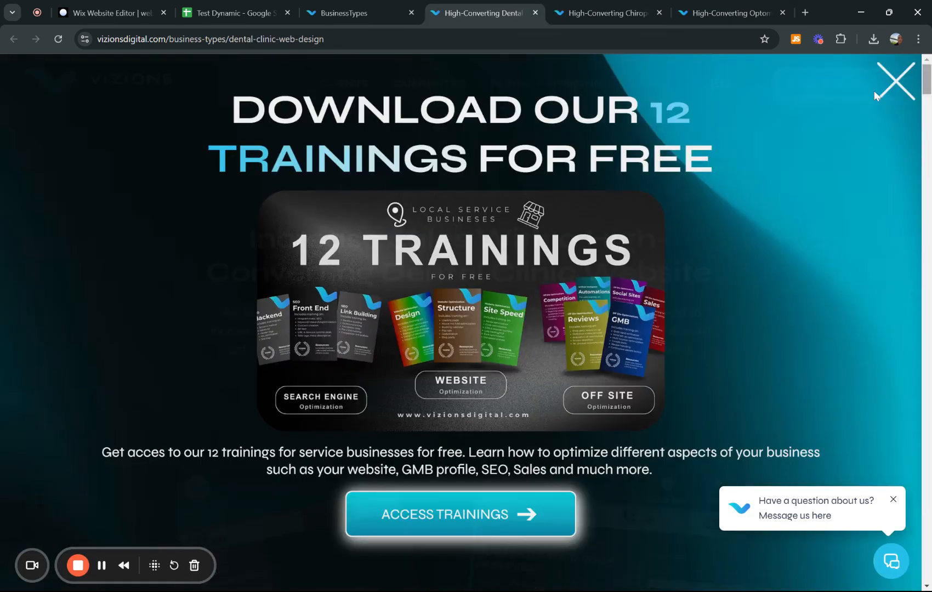
{"action": "left_click", "coordinate": [877, 94]}
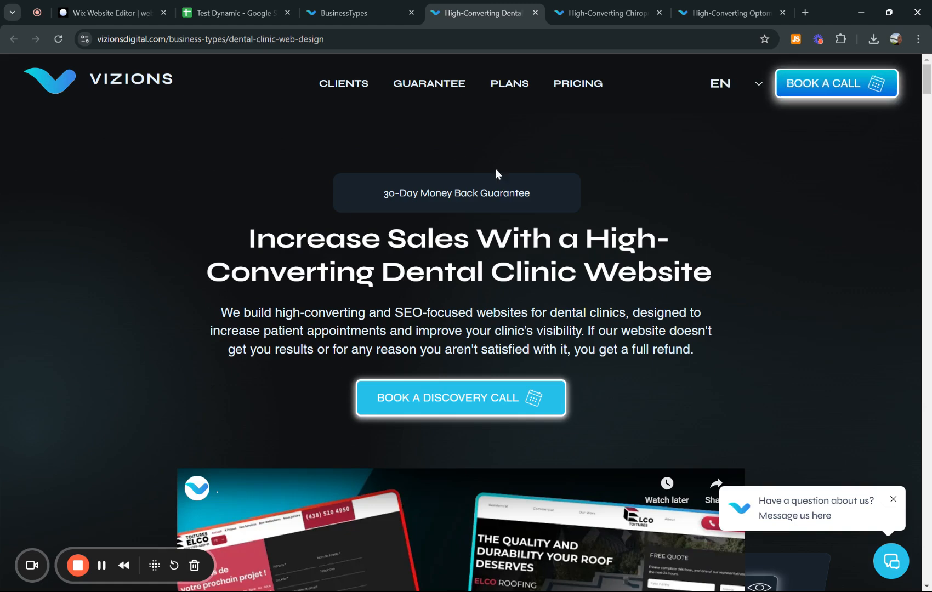
{"action": "left_click", "coordinate": [575, 12]}
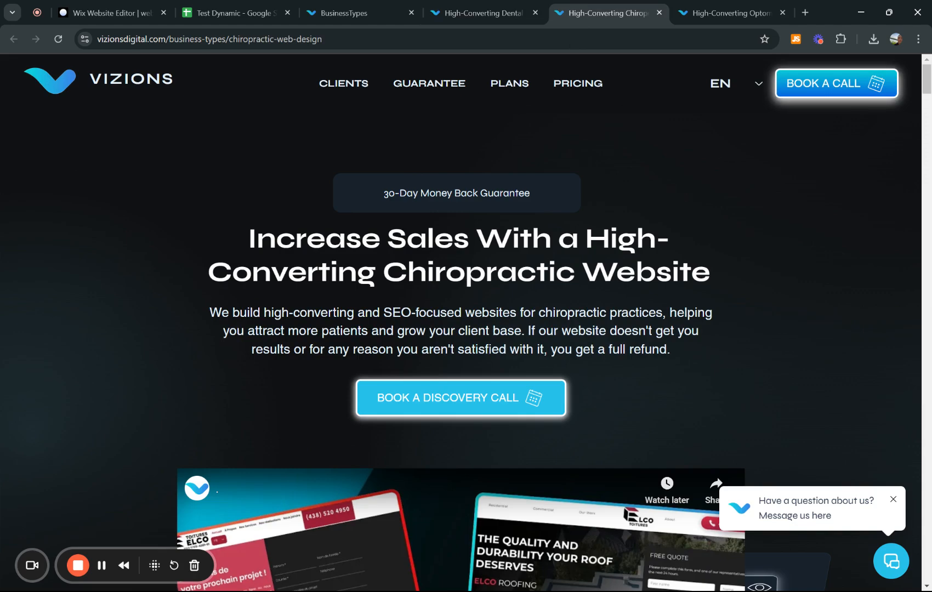
- Scroll the Chiropractic page, then close the trainings pop-up on the Optometry page and scroll it
{"action": "scroll", "coordinate": [461, 323], "scroll_direction": "down", "scroll_amount": 1}
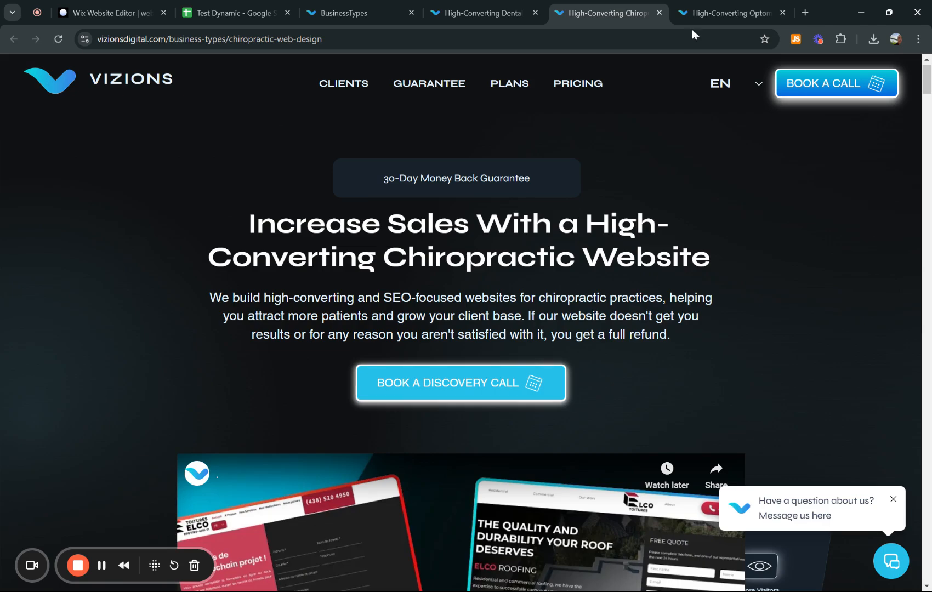
{"action": "left_click", "coordinate": [707, 11]}
{"action": "left_click", "coordinate": [877, 91]}
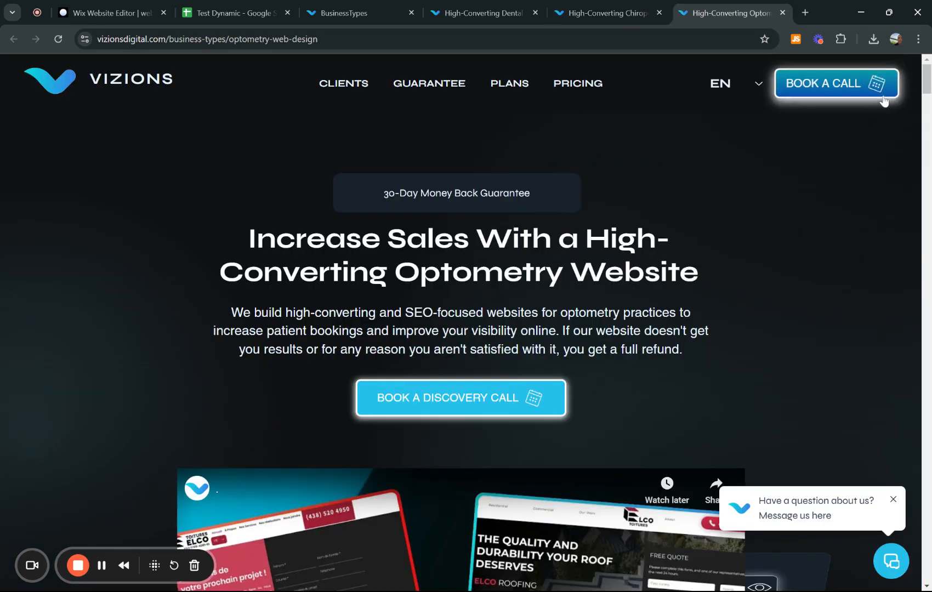
{"action": "scroll", "coordinate": [659, 284], "scroll_direction": "down", "scroll_amount": 5}
{"action": "scroll", "coordinate": [659, 286], "scroll_direction": "up", "scroll_amount": 5}
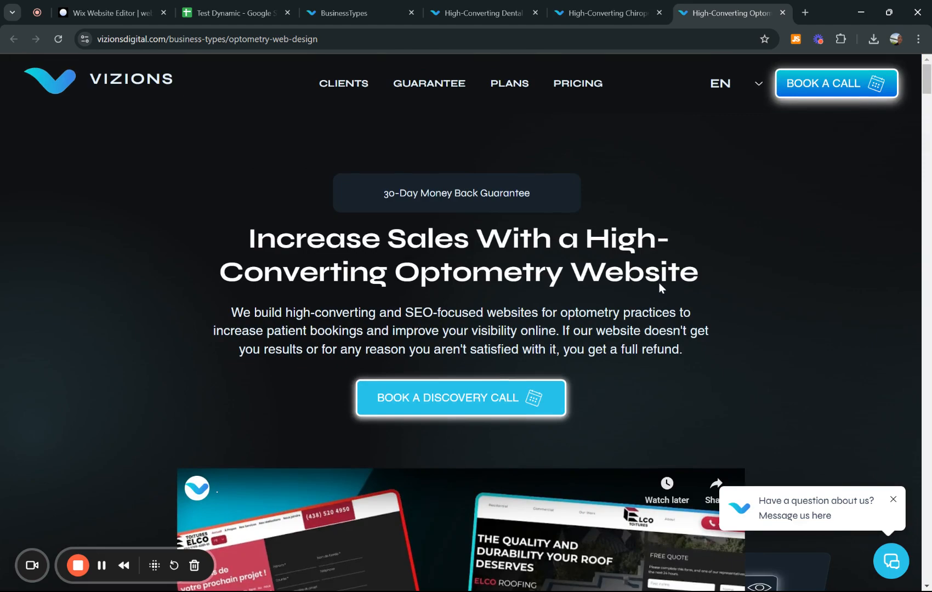
- Scroll through the Dental Clinic and Chiropractic pages again to compare their content
{"action": "left_click", "coordinate": [603, 11]}
{"action": "left_click", "coordinate": [475, 4]}
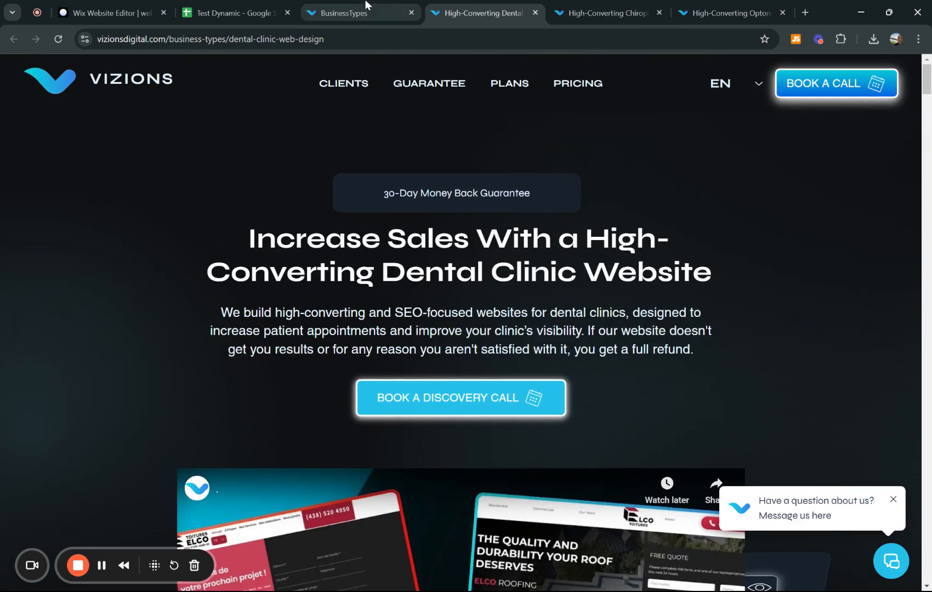
{"action": "scroll", "coordinate": [436, 84], "scroll_direction": "down", "scroll_amount": 2}
{"action": "scroll", "coordinate": [412, 393], "scroll_direction": "down", "scroll_amount": 15}
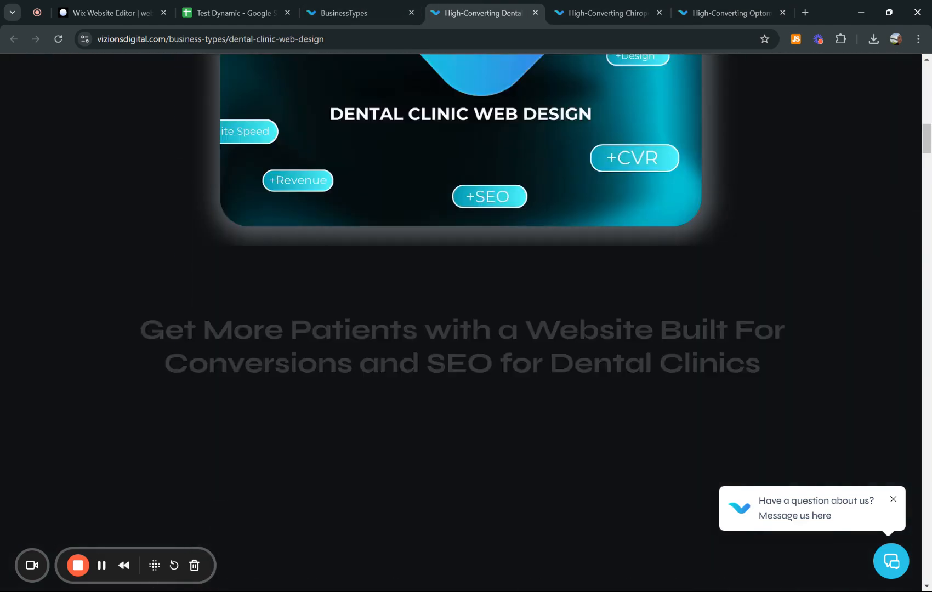
{"action": "scroll", "coordinate": [412, 394], "scroll_direction": "up", "scroll_amount": 4}
{"action": "left_click", "coordinate": [609, 11]}
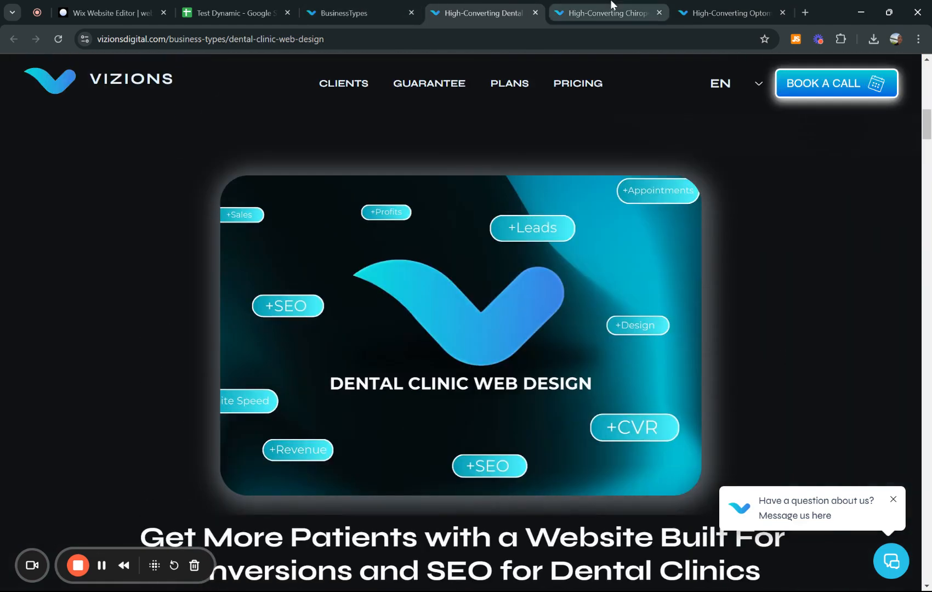
{"action": "scroll", "coordinate": [460, 324], "scroll_direction": "down", "scroll_amount": 10}
{"action": "scroll", "coordinate": [474, 429], "scroll_direction": "down", "scroll_amount": 1}
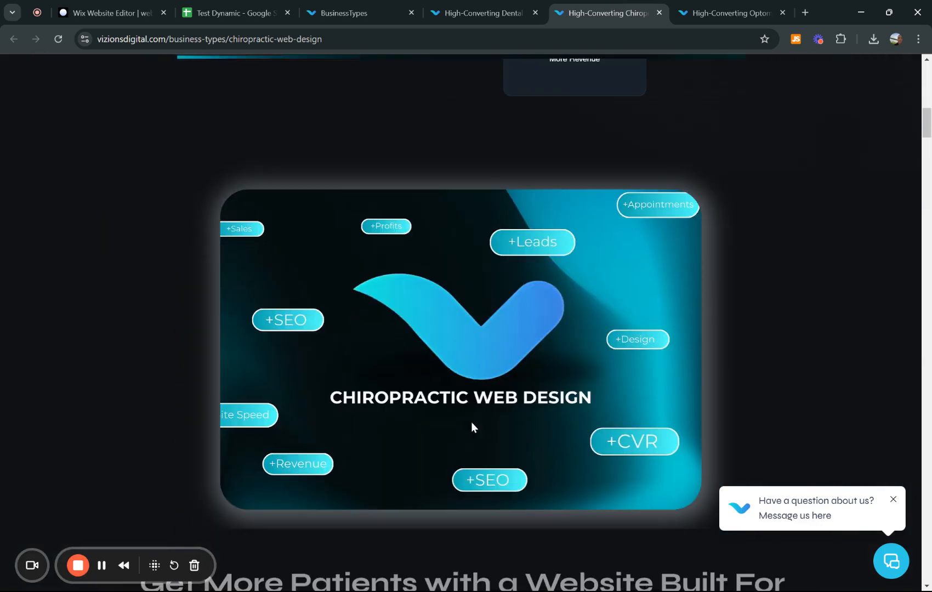
- Scroll through the Optometry Web Design page, then return to the Test Dynamic spreadsheet
{"action": "left_click", "coordinate": [729, 14]}
{"action": "scroll", "coordinate": [591, 214], "scroll_direction": "down", "scroll_amount": 12}
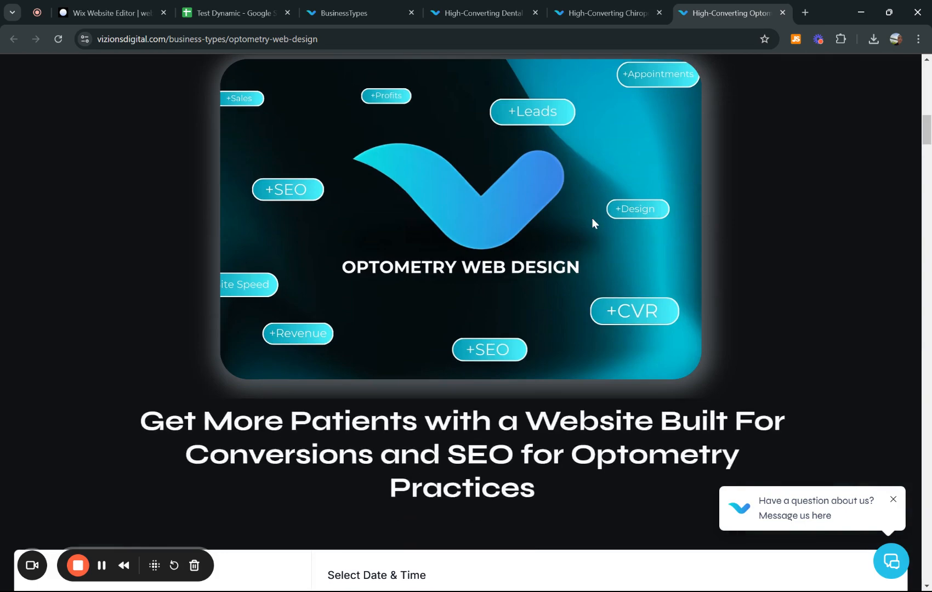
{"action": "scroll", "coordinate": [593, 219], "scroll_direction": "down", "scroll_amount": 15}
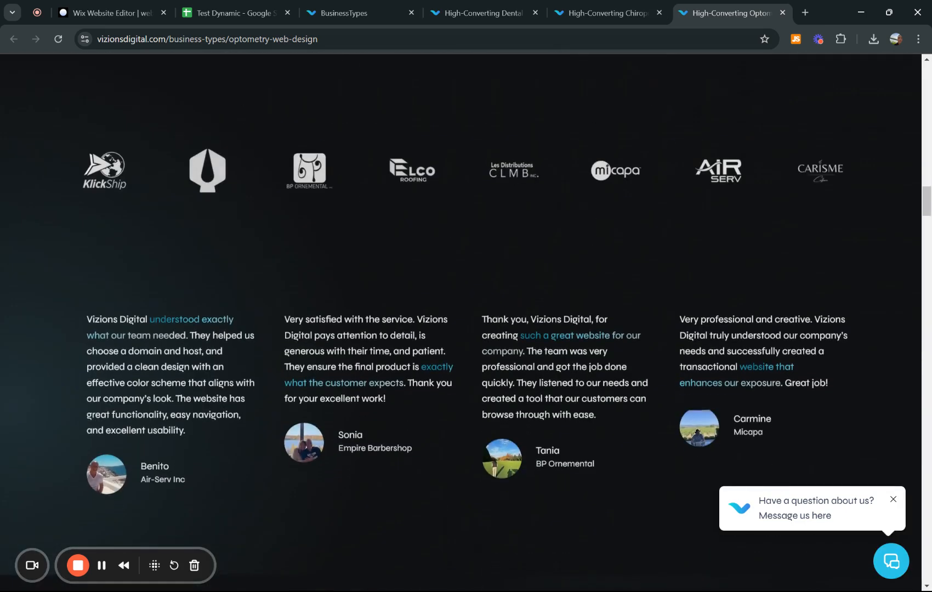
{"action": "scroll", "coordinate": [466, 323], "scroll_direction": "up", "scroll_amount": 15}
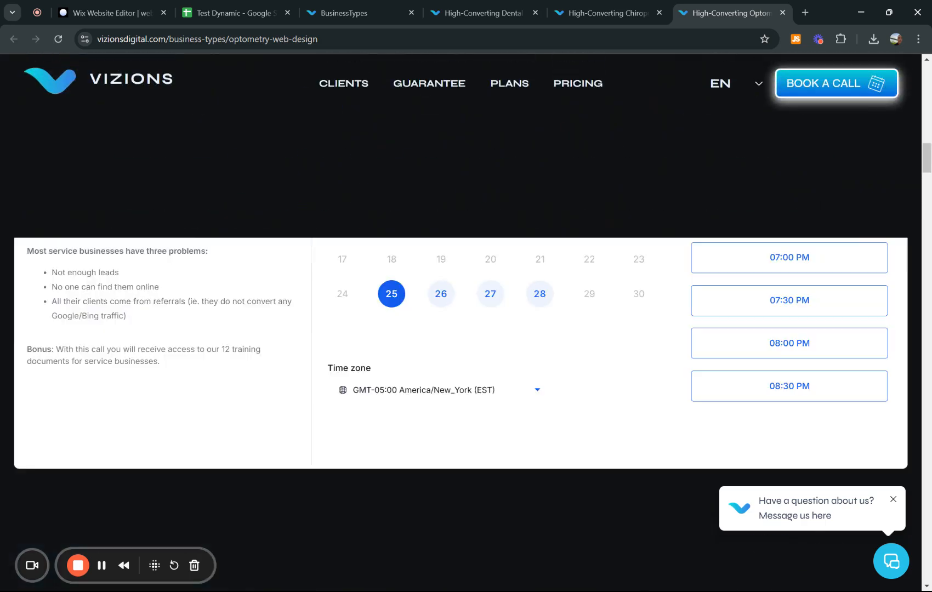
{"action": "scroll", "coordinate": [466, 324], "scroll_direction": "down", "scroll_amount": 15}
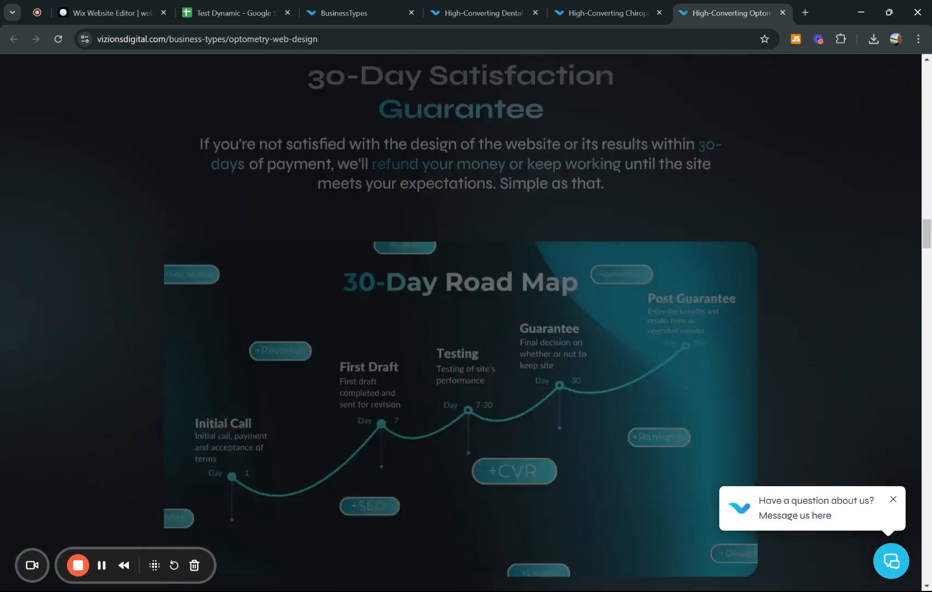
{"action": "scroll", "coordinate": [467, 324], "scroll_direction": "up", "scroll_amount": 20}
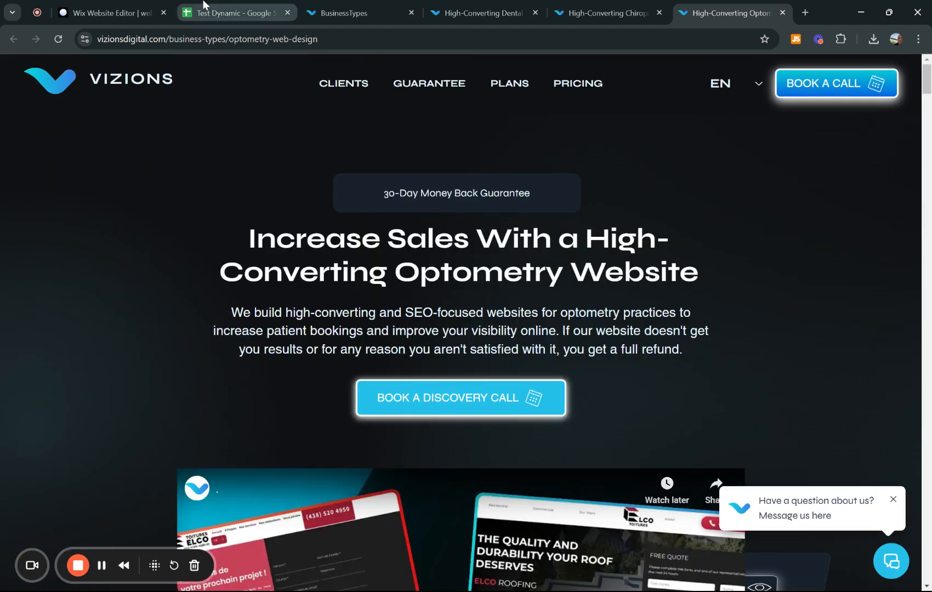
{"action": "left_click", "coordinate": [204, 5]}
- Go back to the CMS collections overview and close the CMS to reach the Site Pages list
{"action": "left_click", "coordinate": [109, 13]}
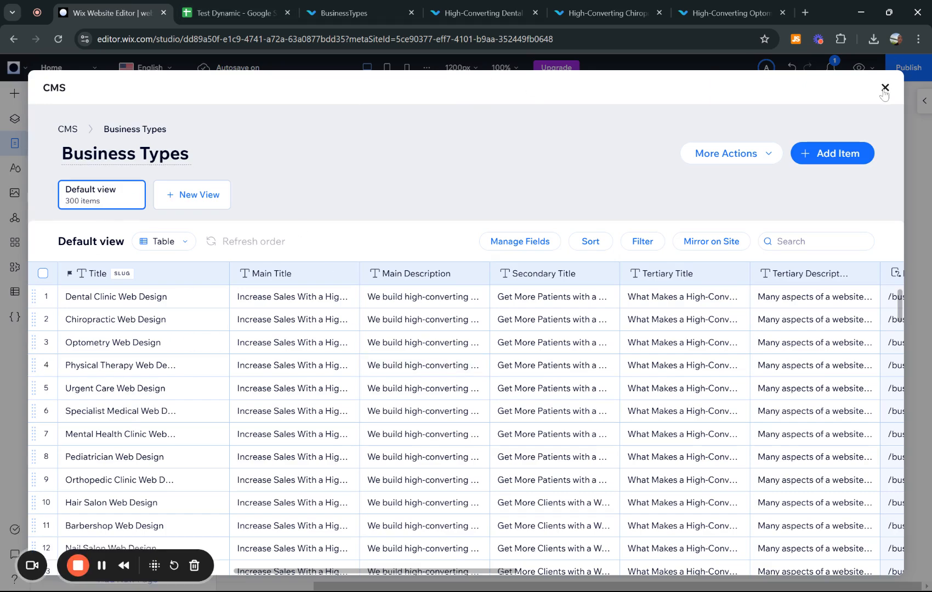
{"action": "left_click", "coordinate": [66, 129]}
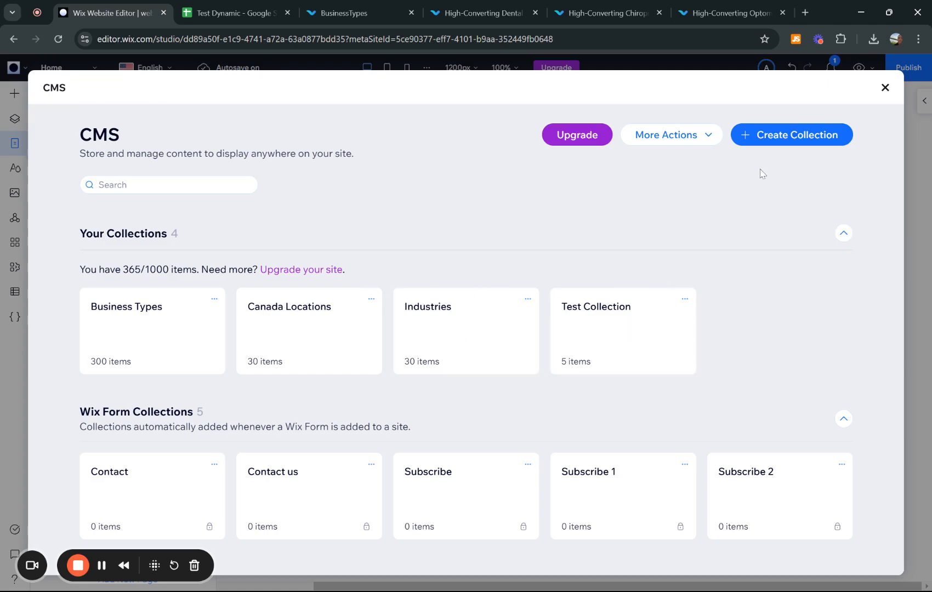
{"action": "left_click", "coordinate": [886, 87]}
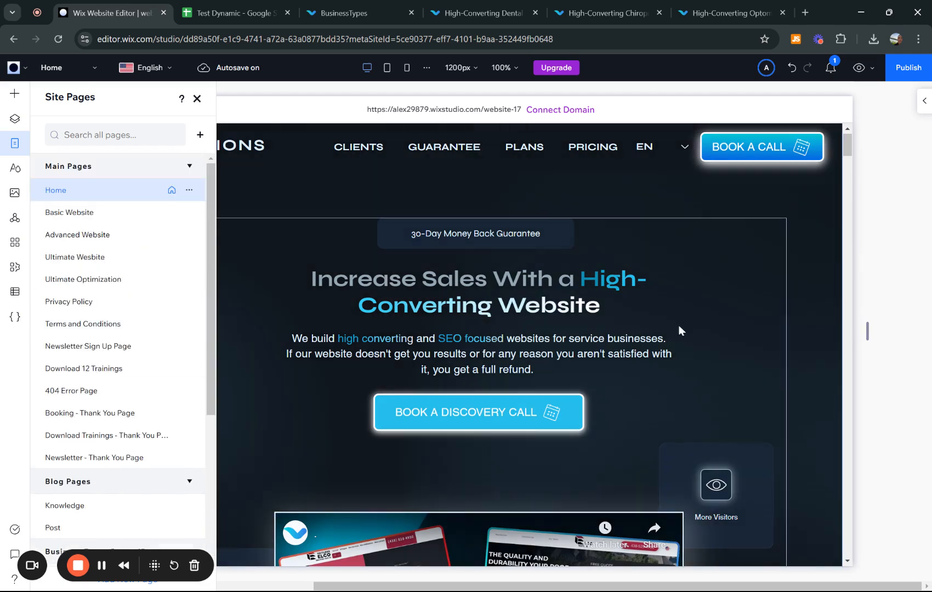
- Check the add-page choices, scroll the Site Pages list, and open the Duplicate SEO Page's options menu
{"action": "left_click", "coordinate": [200, 135]}
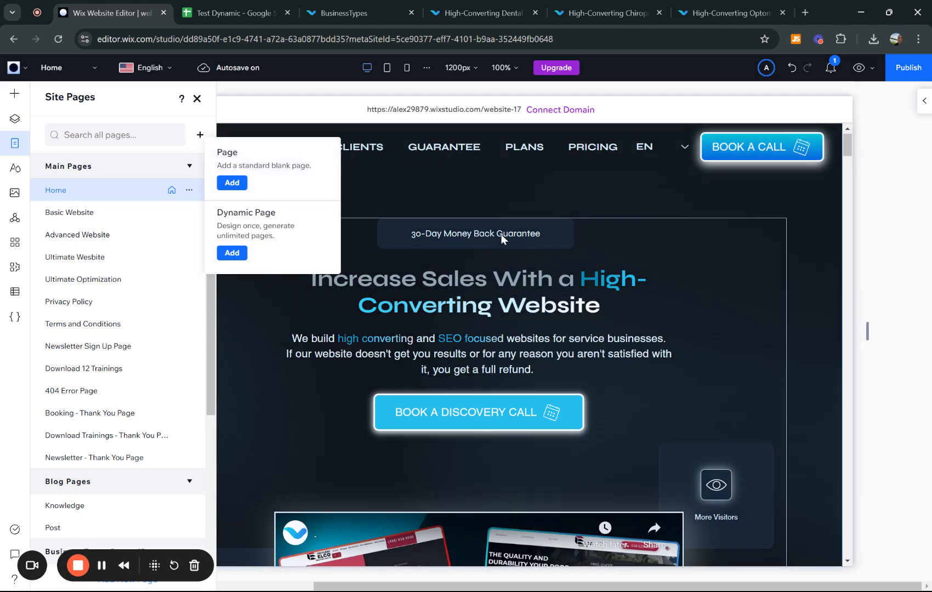
{"action": "left_click", "coordinate": [199, 134]}
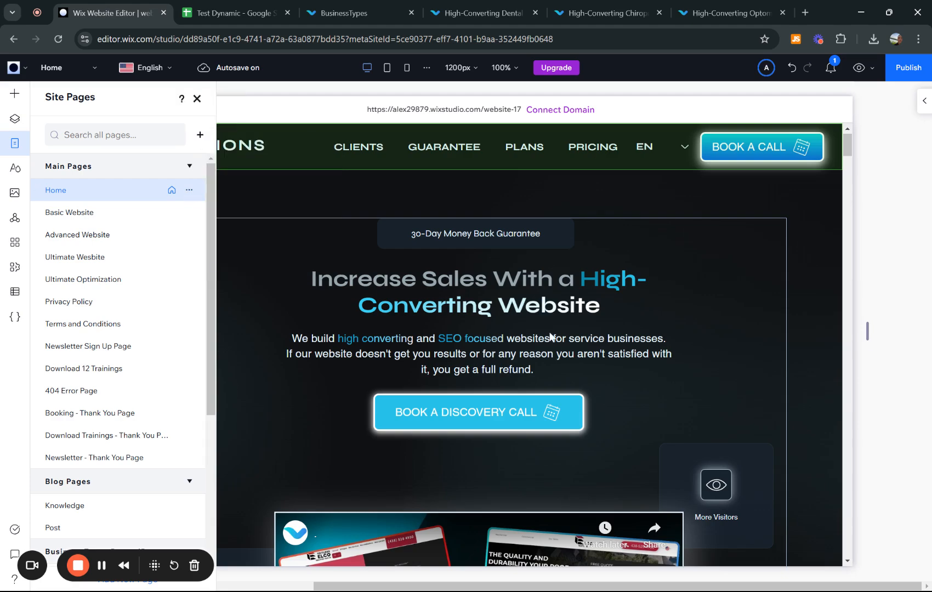
{"action": "scroll", "coordinate": [551, 336], "scroll_direction": "down", "scroll_amount": 5}
{"action": "scroll", "coordinate": [547, 361], "scroll_direction": "down", "scroll_amount": 5}
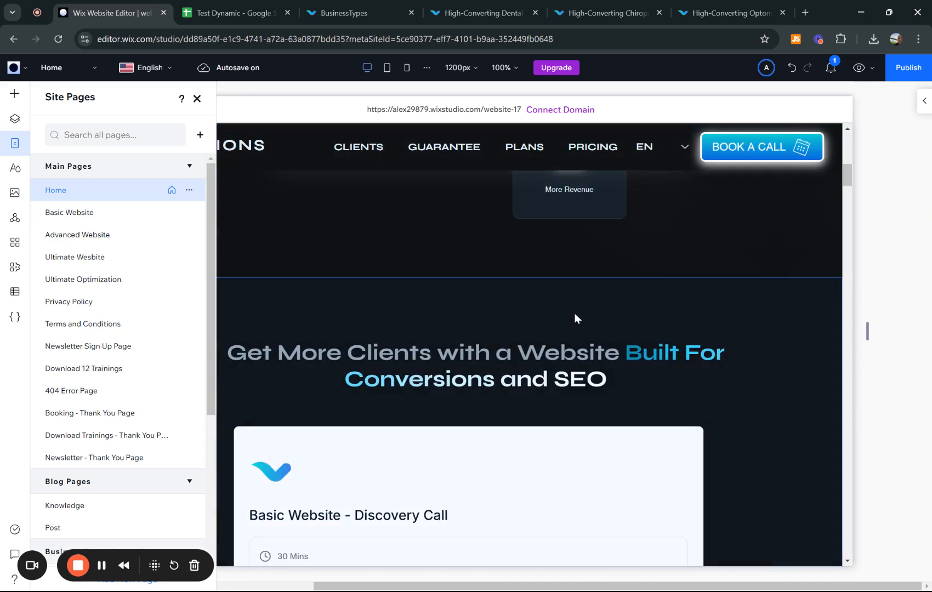
{"action": "scroll", "coordinate": [575, 318], "scroll_direction": "down", "scroll_amount": 9}
{"action": "scroll", "coordinate": [564, 250], "scroll_direction": "up", "scroll_amount": 20}
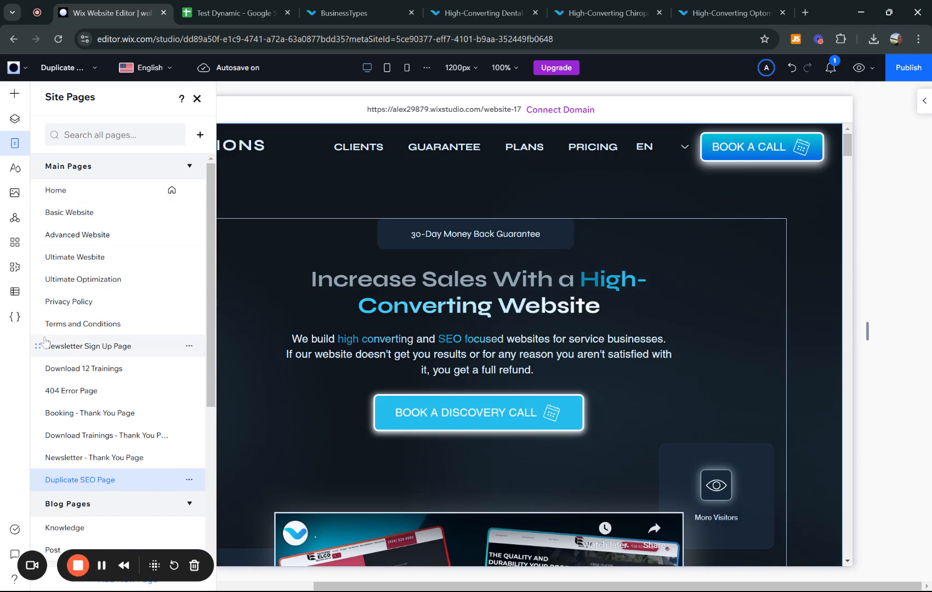
{"action": "left_click", "coordinate": [189, 481]}
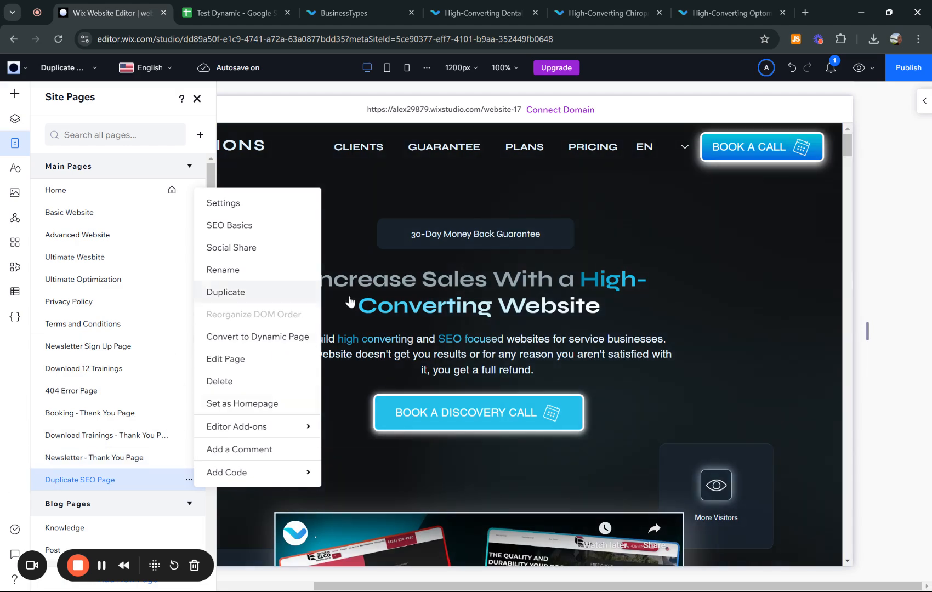
- Convert Duplicate SEO Page to a dynamic page using a new collection named 'Test SEO Collection'
{"action": "left_click", "coordinate": [252, 339]}
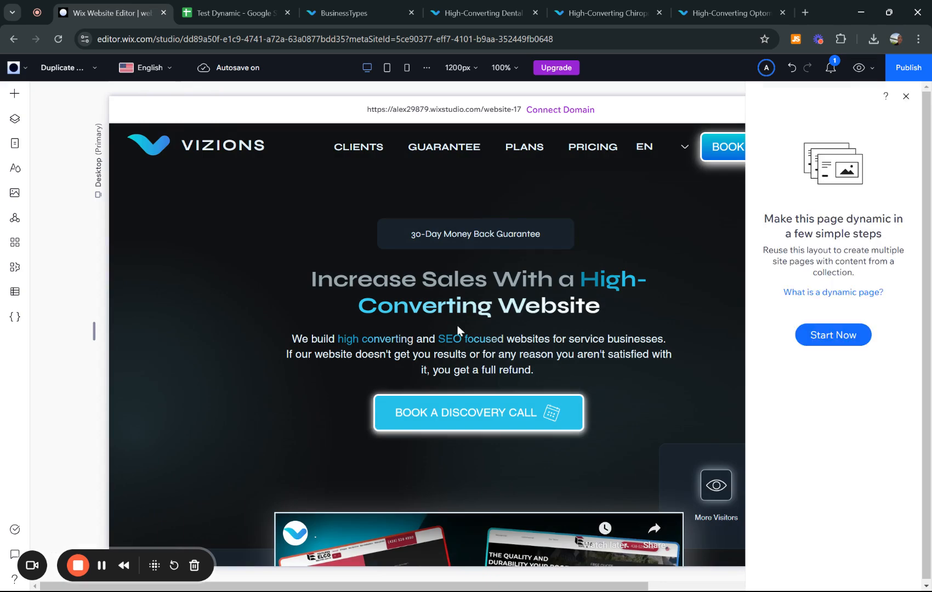
{"action": "left_click", "coordinate": [820, 342]}
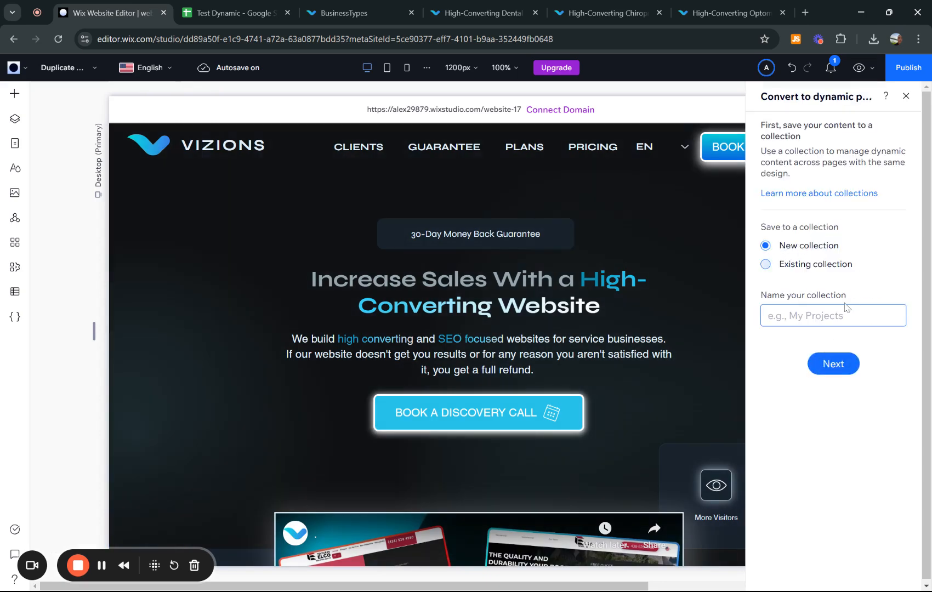
{"action": "type", "text": "Test SEO Collection"}
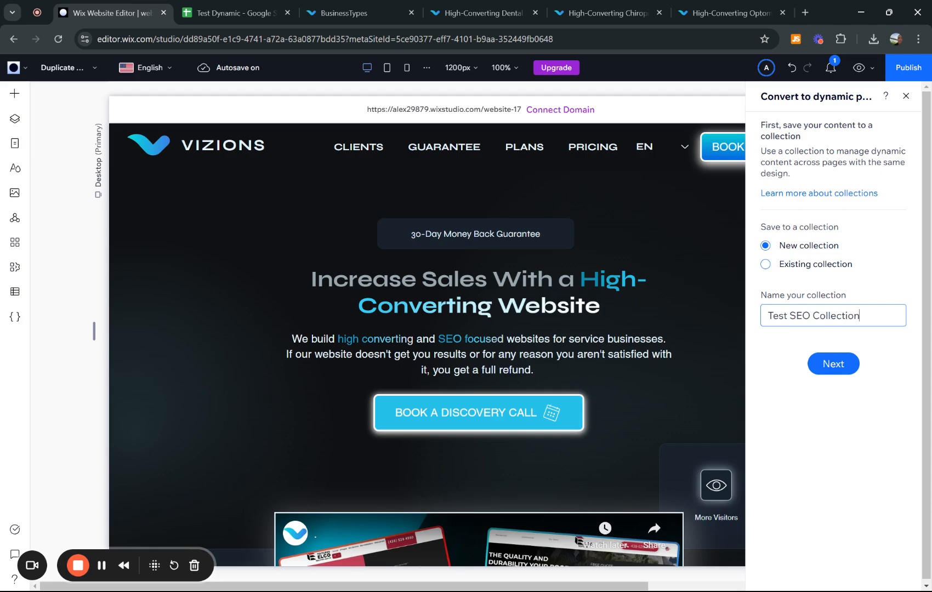
{"action": "left_click", "coordinate": [831, 364]}
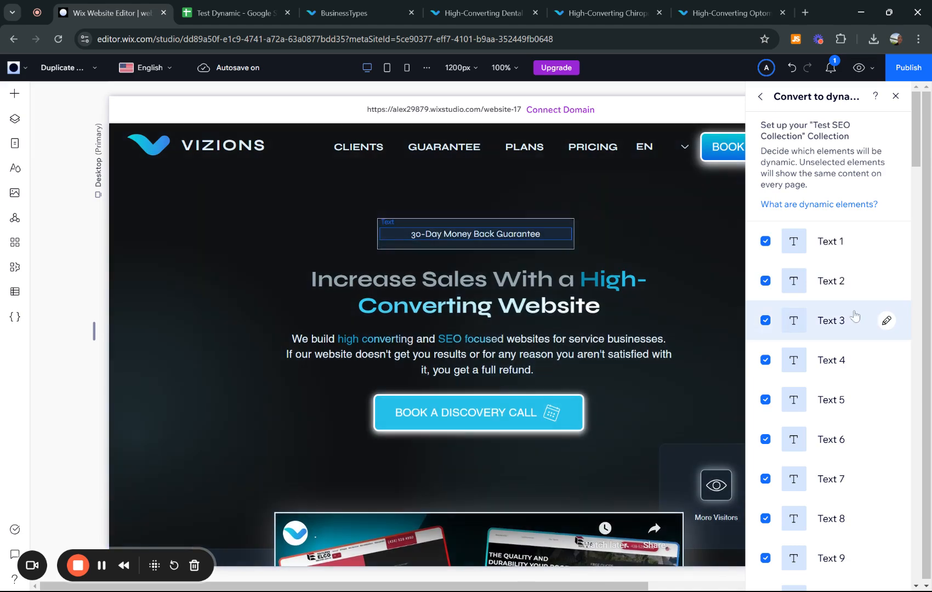
- Scroll through the Text 1 to Text 9 dynamic elements listed for the Test SEO Collection
{"action": "scroll", "coordinate": [829, 348], "scroll_direction": "down", "scroll_amount": 15}
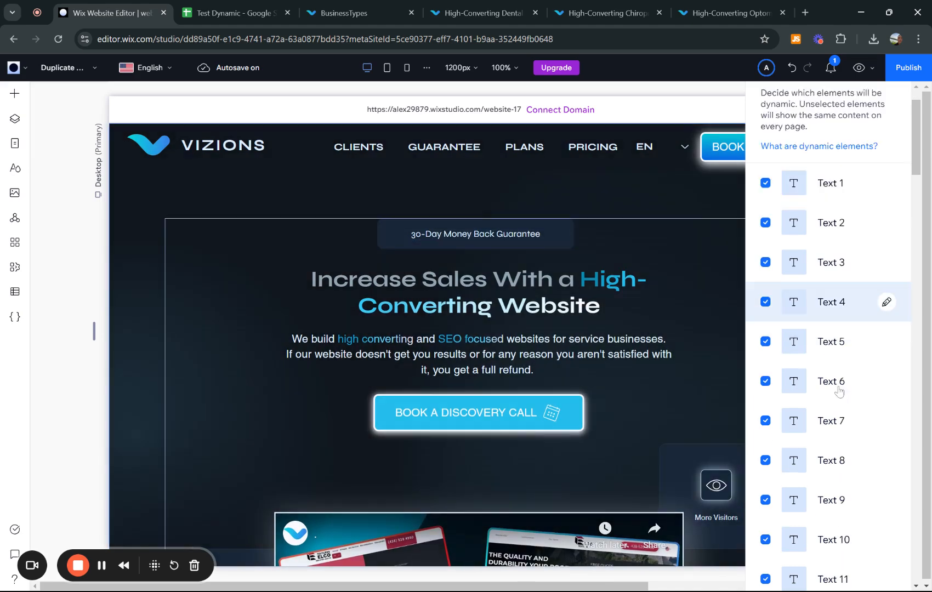
{"action": "scroll", "coordinate": [846, 412], "scroll_direction": "down", "scroll_amount": 15}
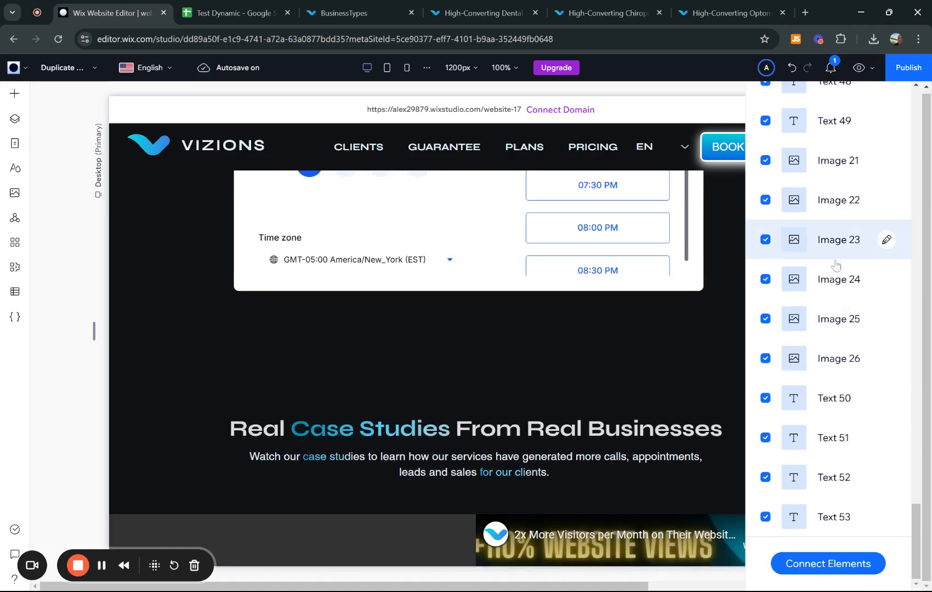
{"action": "scroll", "coordinate": [883, 289], "scroll_direction": "up", "scroll_amount": 7}
{"action": "scroll", "coordinate": [883, 289], "scroll_direction": "up", "scroll_amount": 15}
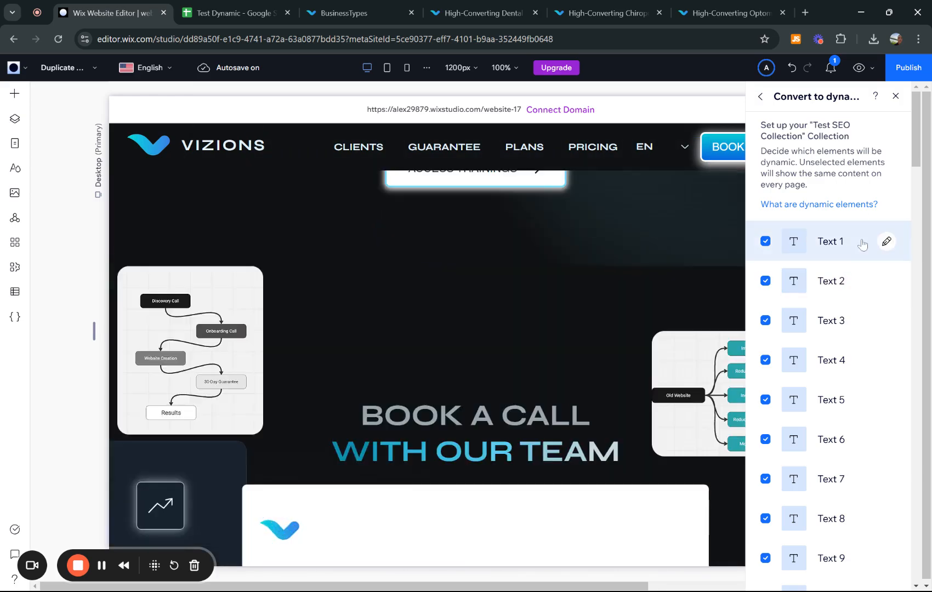
{"action": "scroll", "coordinate": [841, 373], "scroll_direction": "down", "scroll_amount": 15}
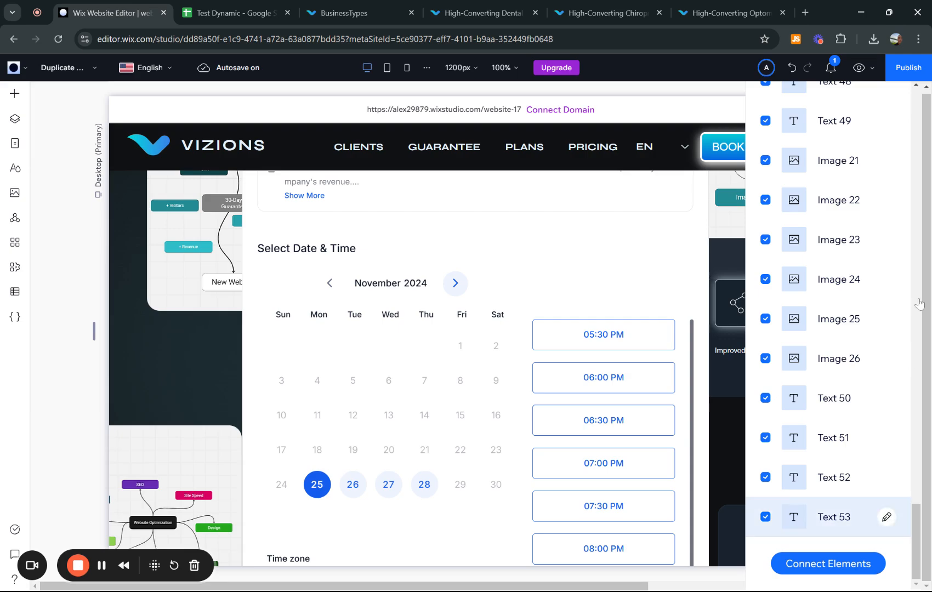
{"action": "scroll", "coordinate": [859, 328], "scroll_direction": "up", "scroll_amount": 15}
{"action": "scroll", "coordinate": [859, 328], "scroll_direction": "up", "scroll_amount": 10}
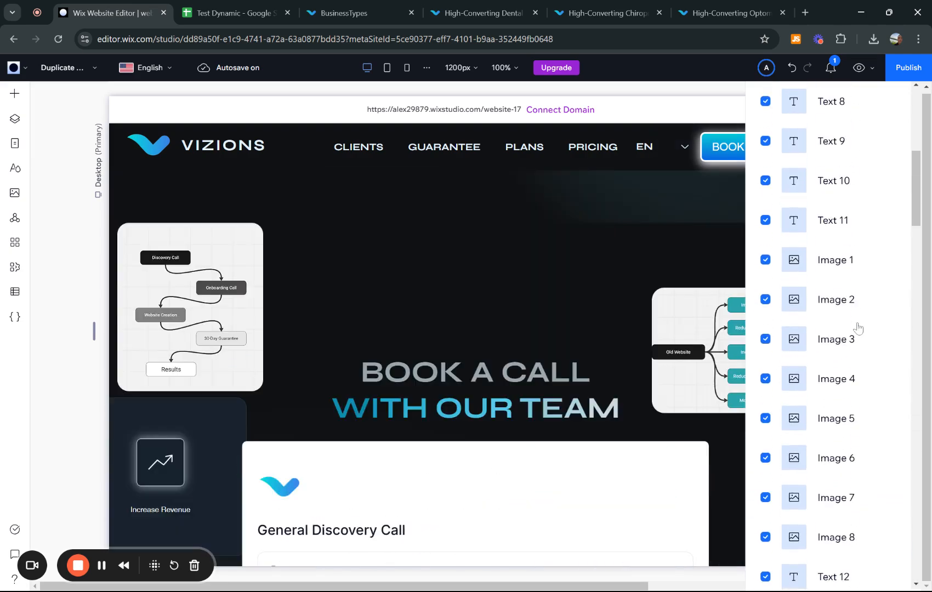
{"action": "scroll", "coordinate": [872, 228], "scroll_direction": "up", "scroll_amount": 7}
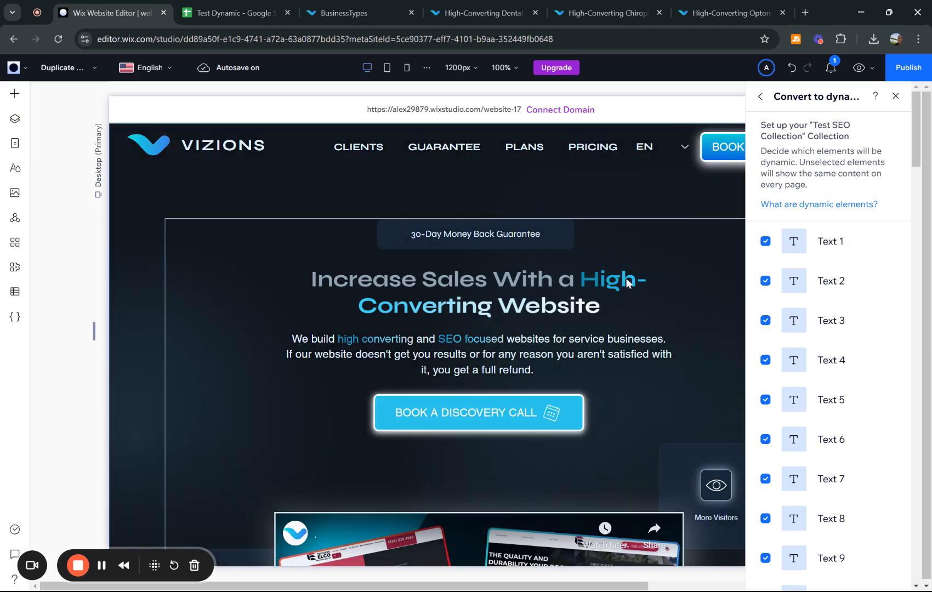
- Rename Text 1–3 to Main Title, Main Description and 30 Day Guarantee, then view the Dental page
{"action": "left_click", "coordinate": [887, 242]}
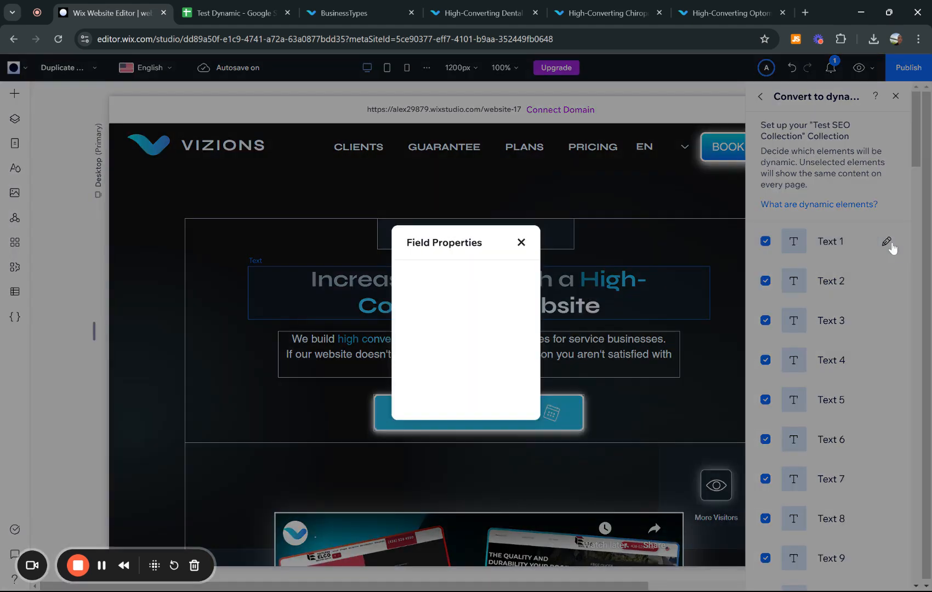
{"action": "type", "text": "Main Title"}
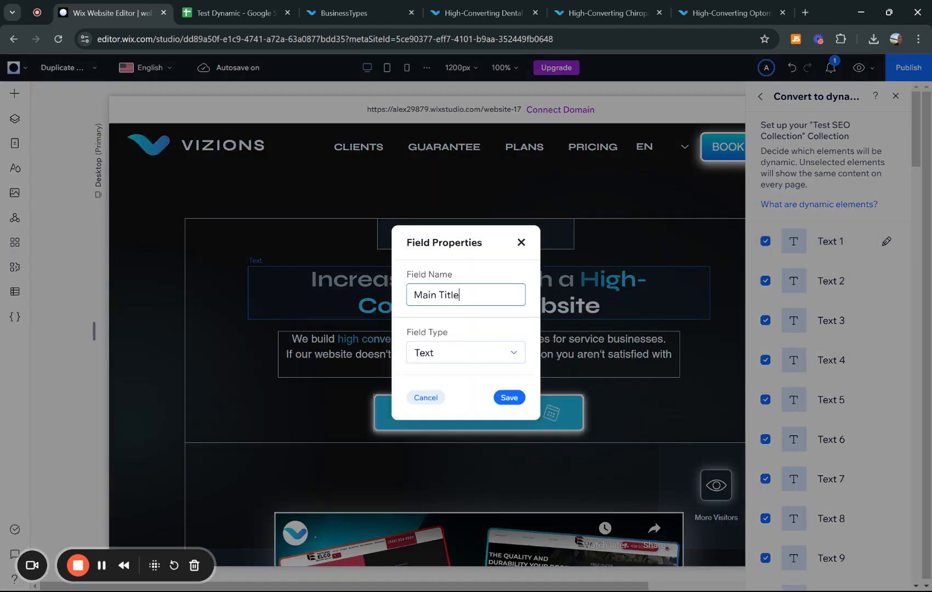
{"action": "key", "text": "Return"}
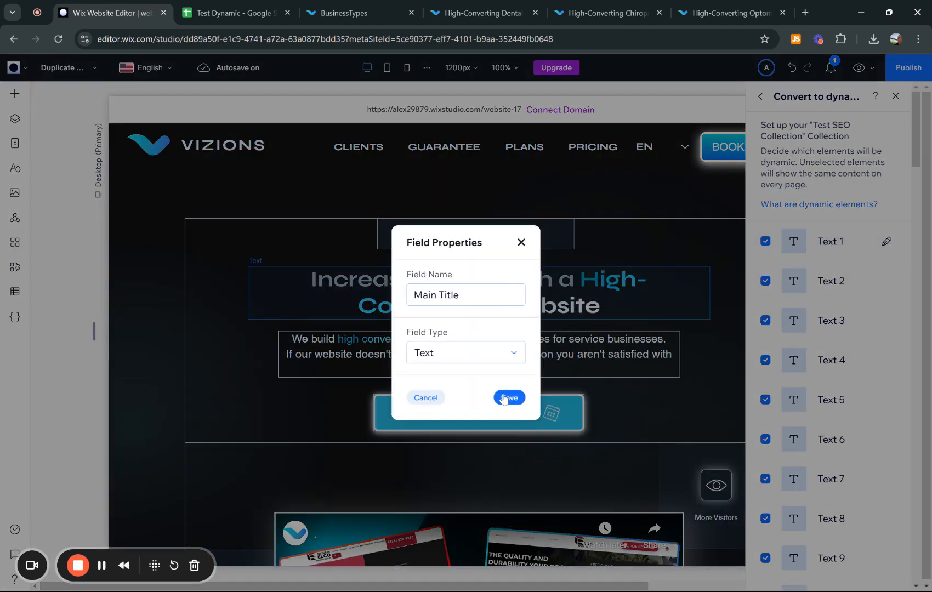
{"action": "left_click", "coordinate": [509, 397]}
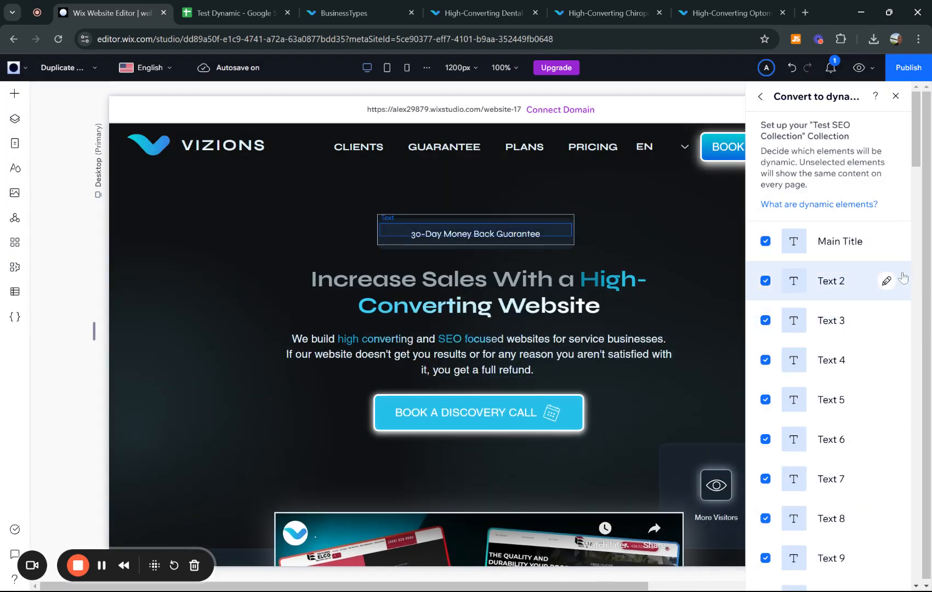
{"action": "left_click", "coordinate": [887, 282]}
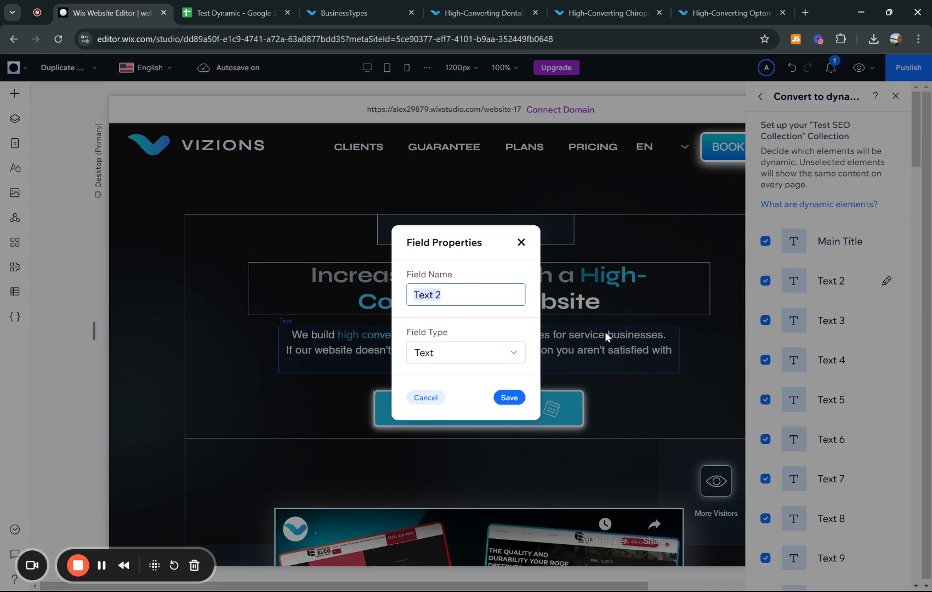
{"action": "type", "text": "Main Description"}
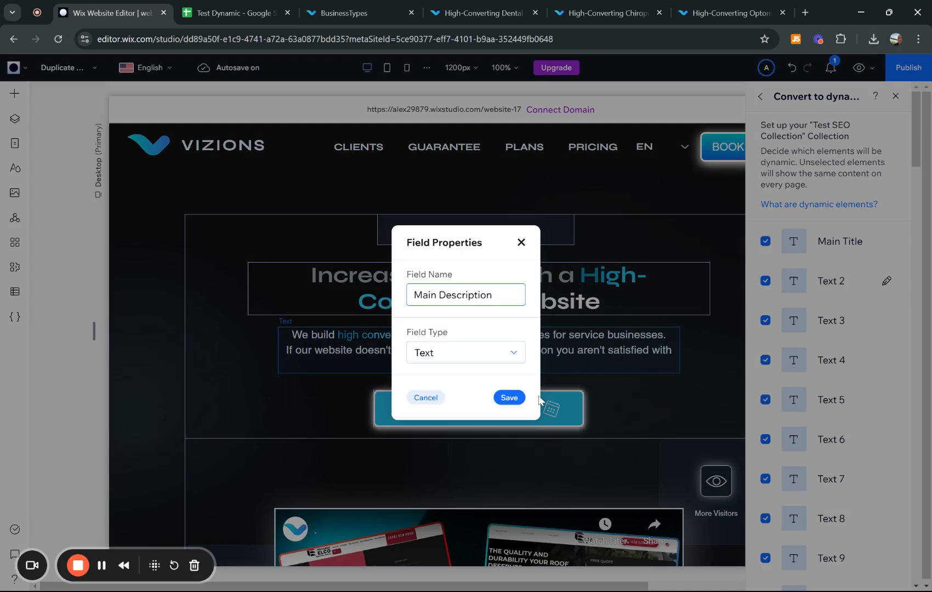
{"action": "left_click", "coordinate": [509, 397]}
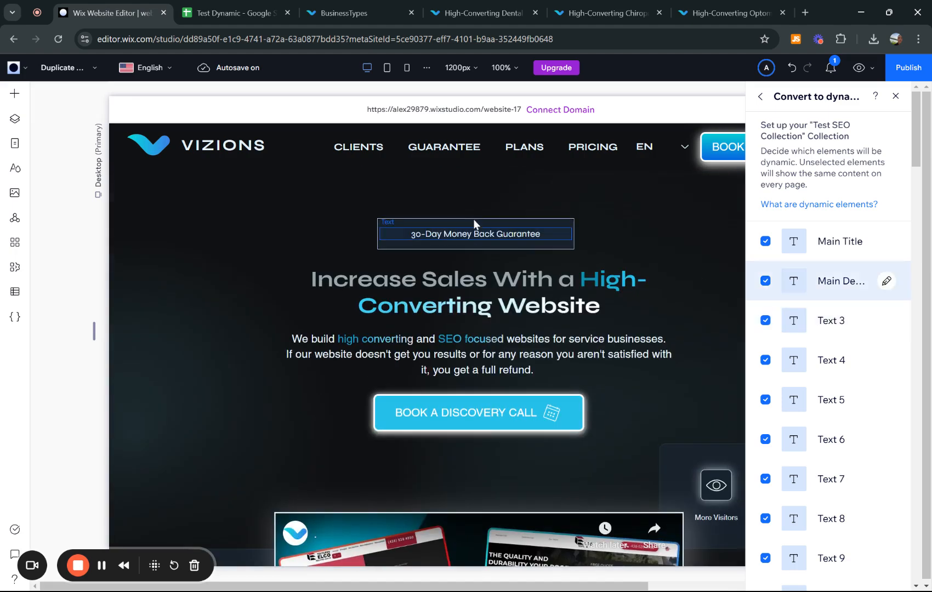
{"action": "left_click", "coordinate": [885, 322]}
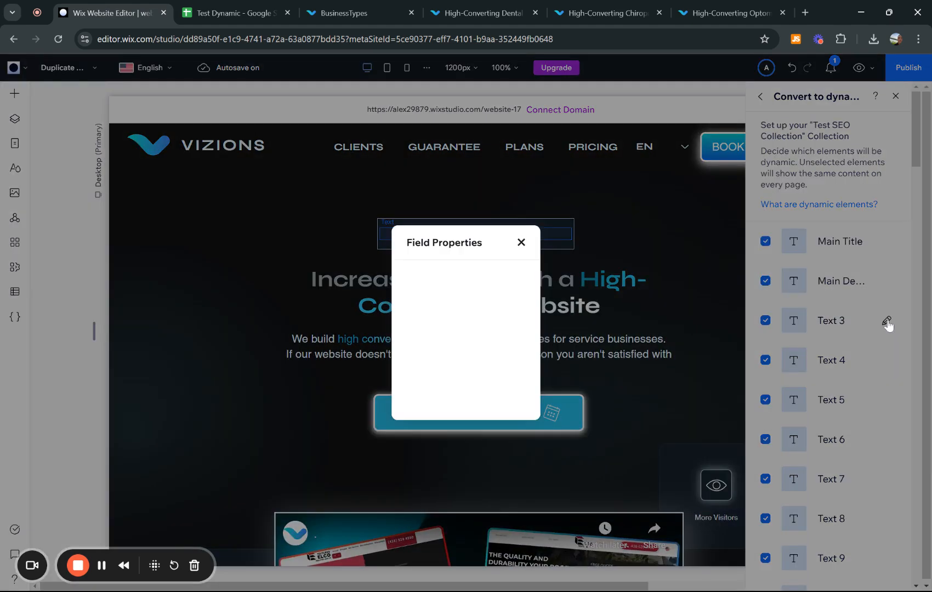
{"action": "type", "text": "30 Day Guarantee"}
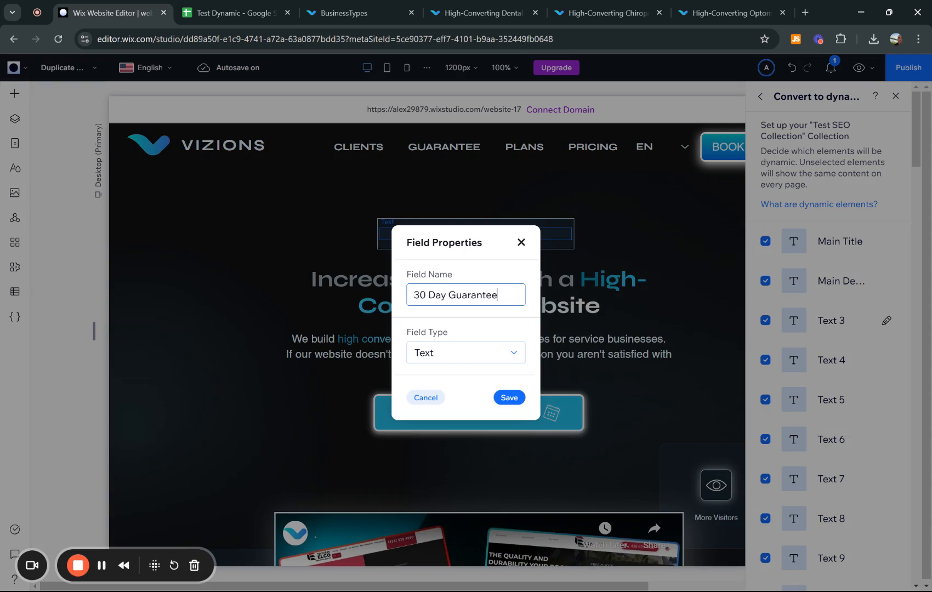
{"action": "left_click", "coordinate": [508, 397]}
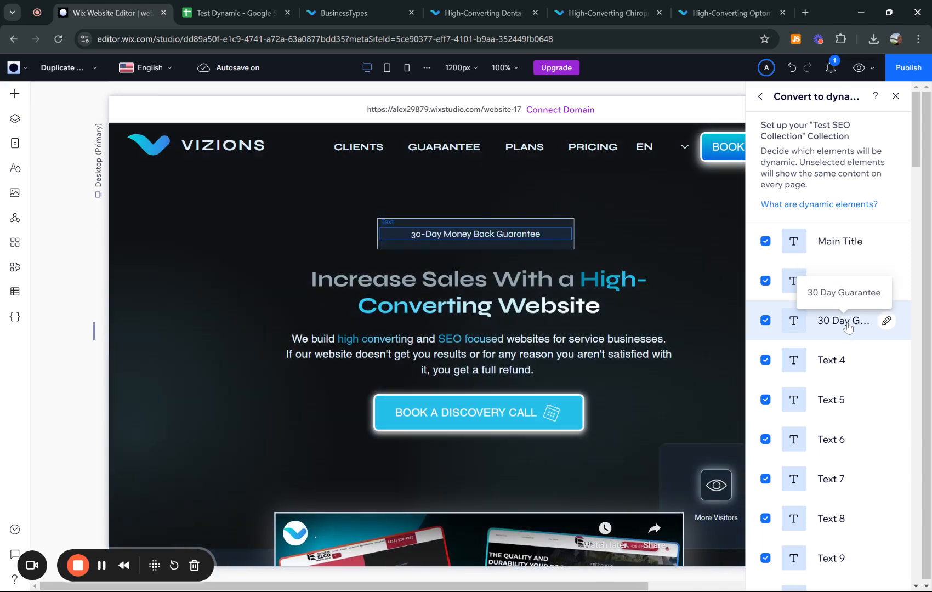
{"action": "left_click", "coordinate": [490, 7]}
{"action": "scroll", "coordinate": [671, 303], "scroll_direction": "up", "scroll_amount": 10}
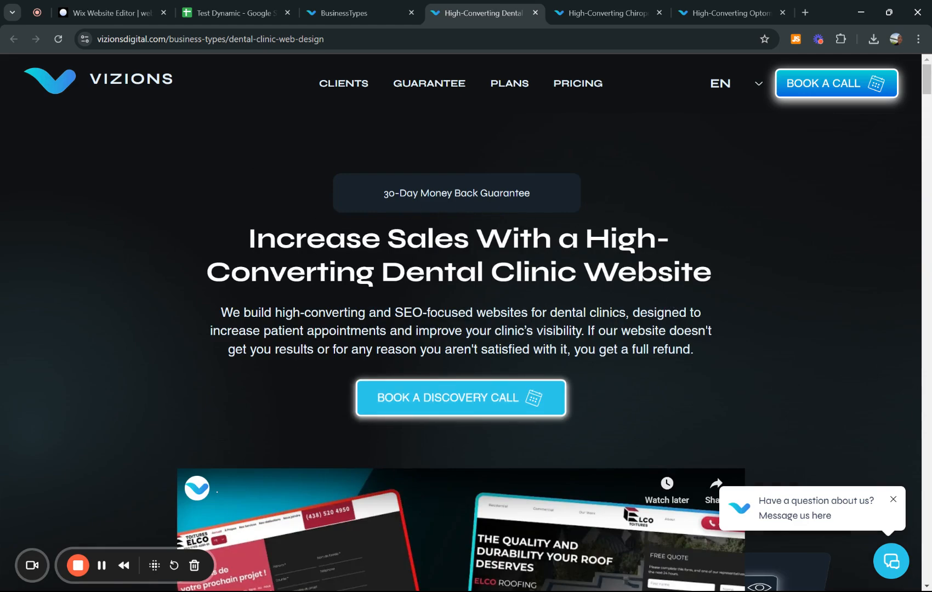
{"action": "left_click", "coordinate": [603, 12]}
{"action": "scroll", "coordinate": [576, 106], "scroll_direction": "up", "scroll_amount": 10}
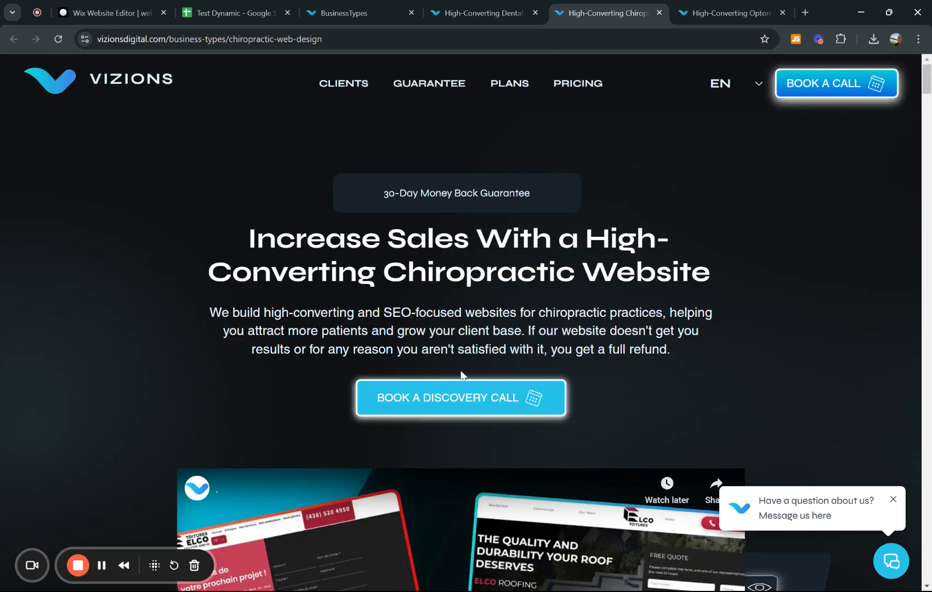
{"action": "left_click", "coordinate": [489, 12]}
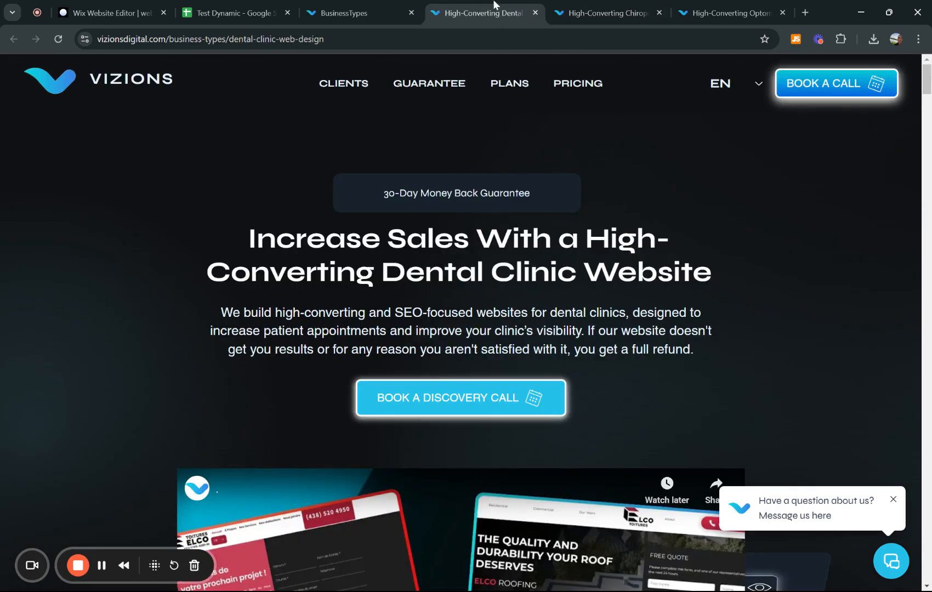
{"action": "left_click", "coordinate": [601, 7]}
{"action": "left_click", "coordinate": [472, 5]}
{"action": "left_click", "coordinate": [577, 9]}
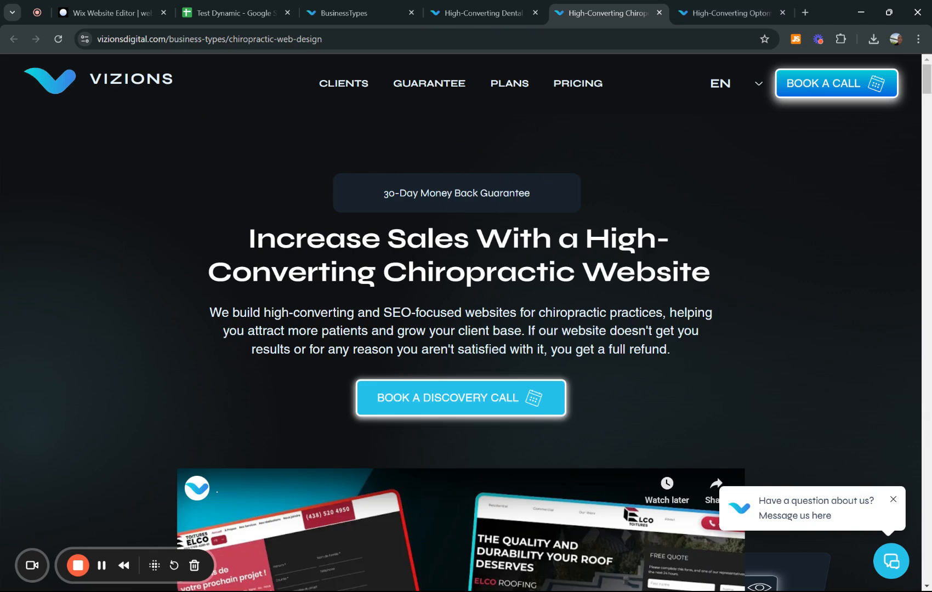
{"action": "left_click", "coordinate": [104, 13]}
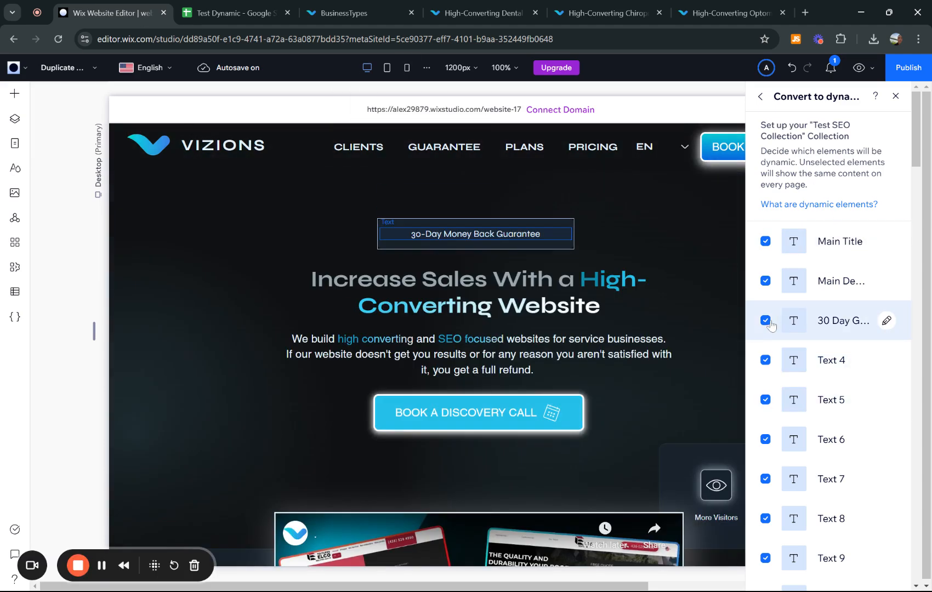
- Uncheck 30 Day Guarantee, Text 4–9 and Text 26 to keep them static, then view the chiropractic page
{"action": "left_click", "coordinate": [766, 322]}
{"action": "left_click", "coordinate": [766, 361]}
{"action": "left_click", "coordinate": [766, 400]}
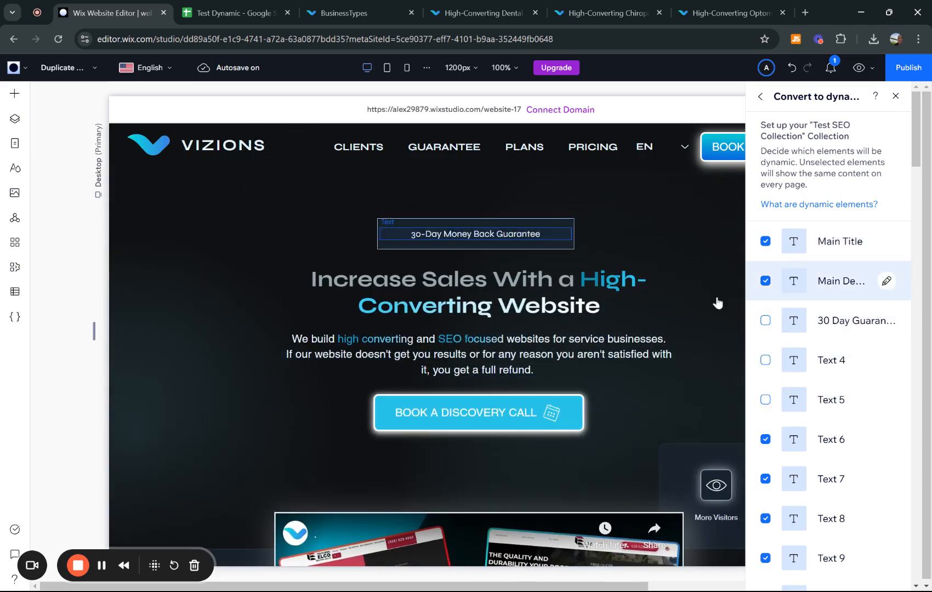
{"action": "left_click", "coordinate": [102, 565]}
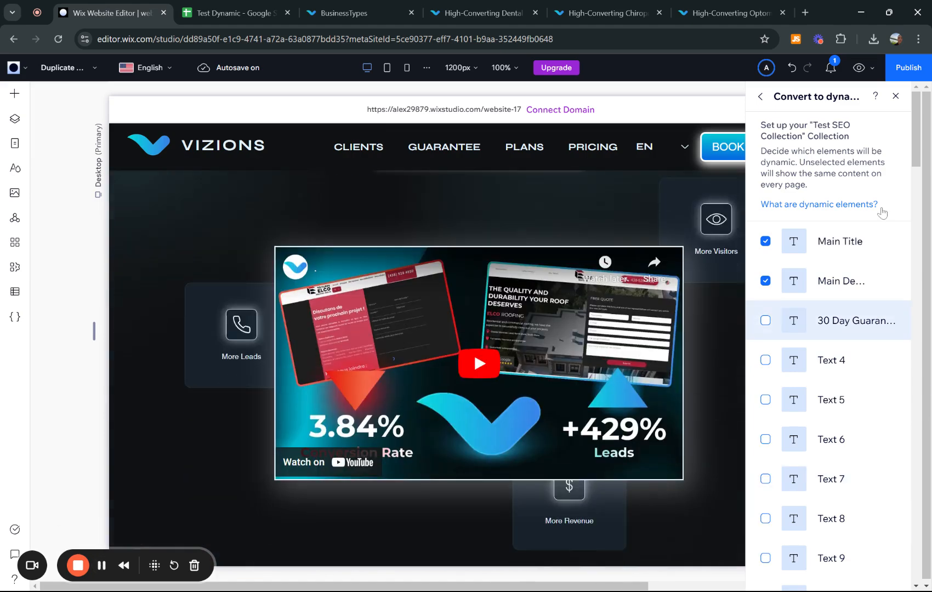
{"action": "scroll", "coordinate": [847, 326], "scroll_direction": "down", "scroll_amount": 1}
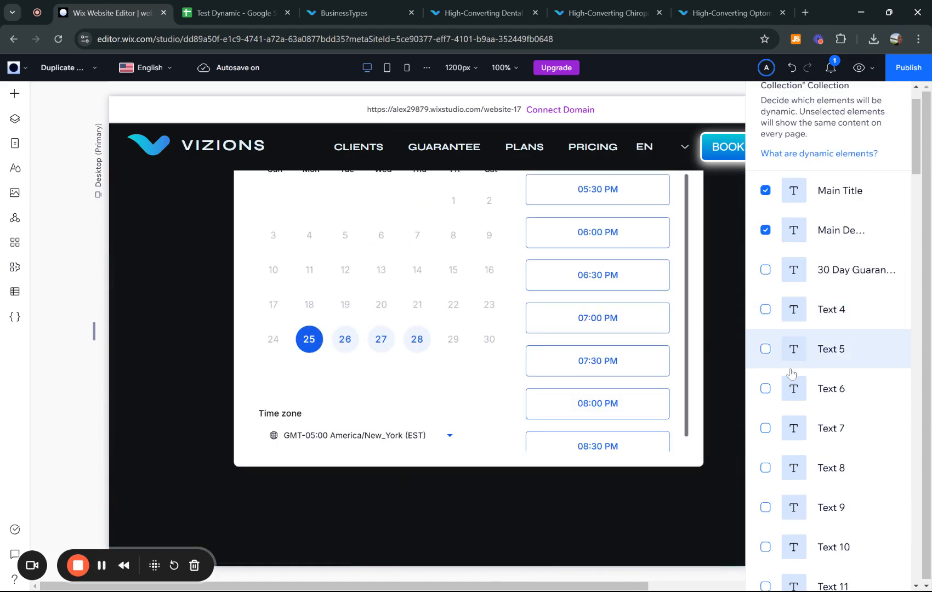
{"action": "scroll", "coordinate": [847, 427], "scroll_direction": "down", "scroll_amount": 13}
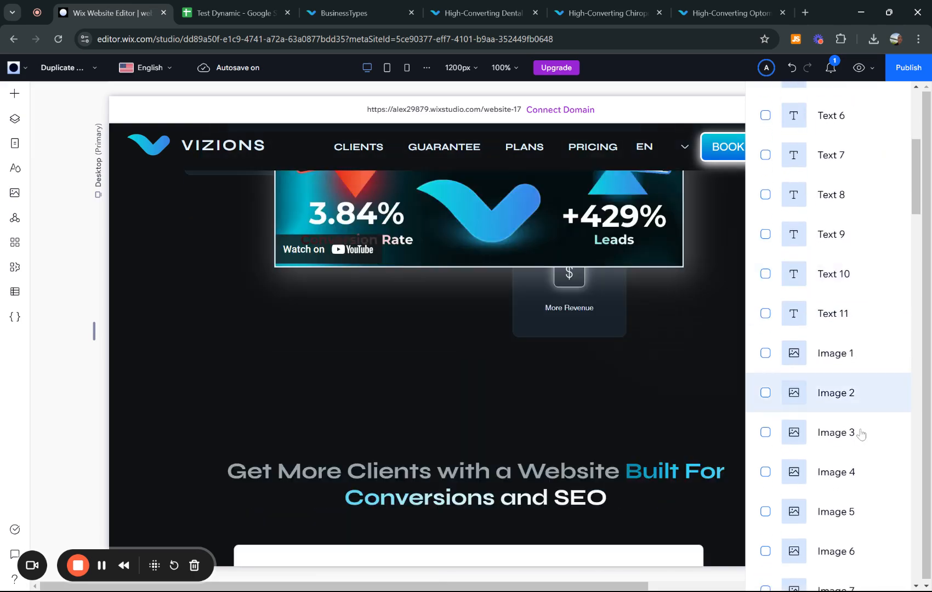
{"action": "scroll", "coordinate": [860, 432], "scroll_direction": "down", "scroll_amount": 14}
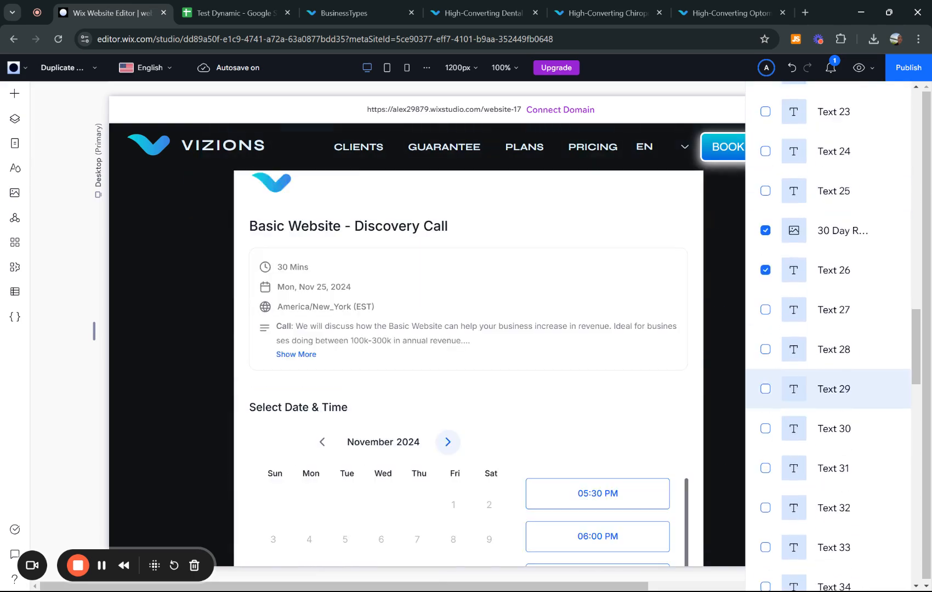
{"action": "scroll", "coordinate": [847, 294], "scroll_direction": "up", "scroll_amount": 1}
{"action": "left_click", "coordinate": [766, 338]}
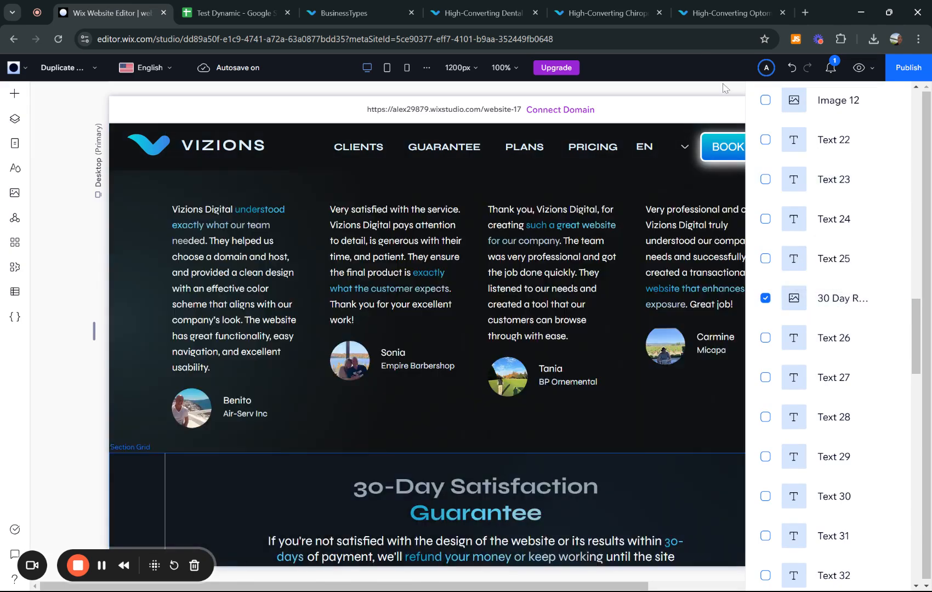
{"action": "left_click", "coordinate": [577, 4]}
- Scroll the live Dental Clinic Web Design page from its hero down to the booking calendar and back
{"action": "scroll", "coordinate": [432, 241], "scroll_direction": "down", "scroll_amount": 12}
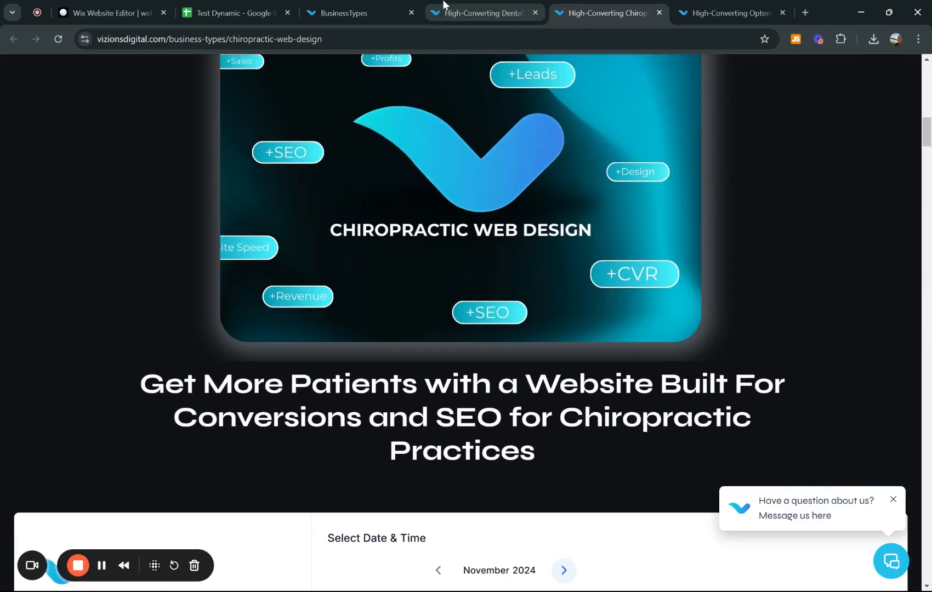
{"action": "left_click", "coordinate": [445, 4]}
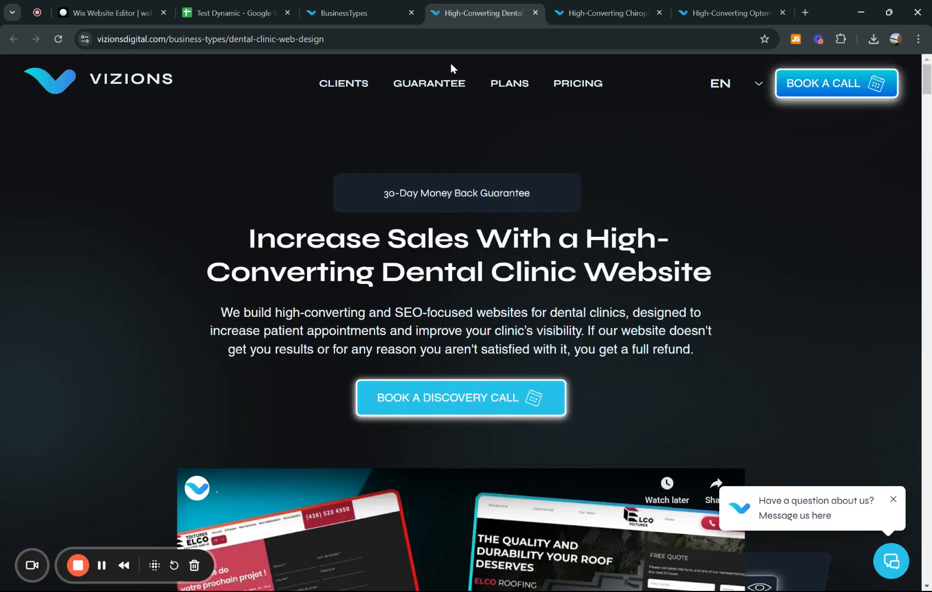
{"action": "scroll", "coordinate": [500, 272], "scroll_direction": "down", "scroll_amount": 10}
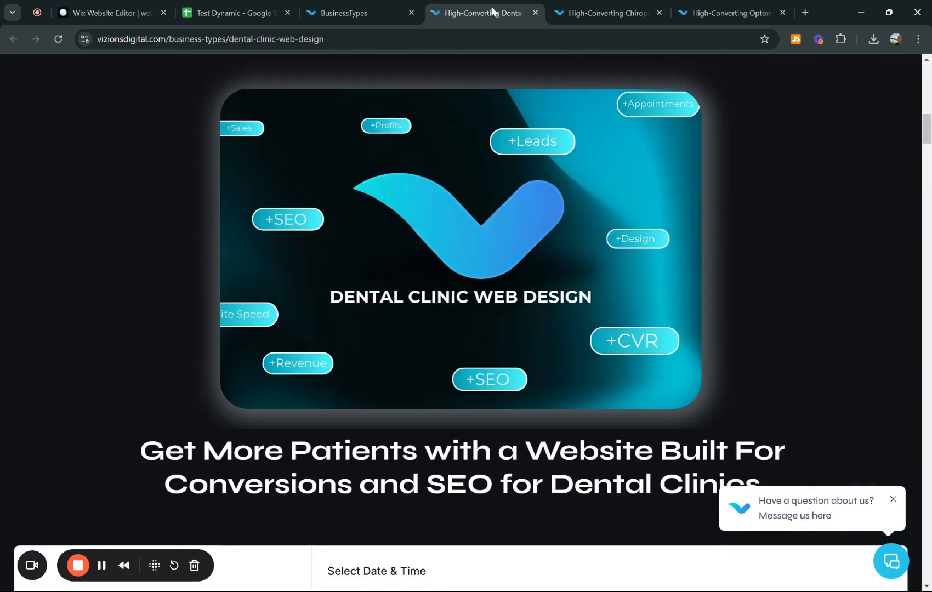
{"action": "scroll", "coordinate": [451, 184], "scroll_direction": "up", "scroll_amount": 10}
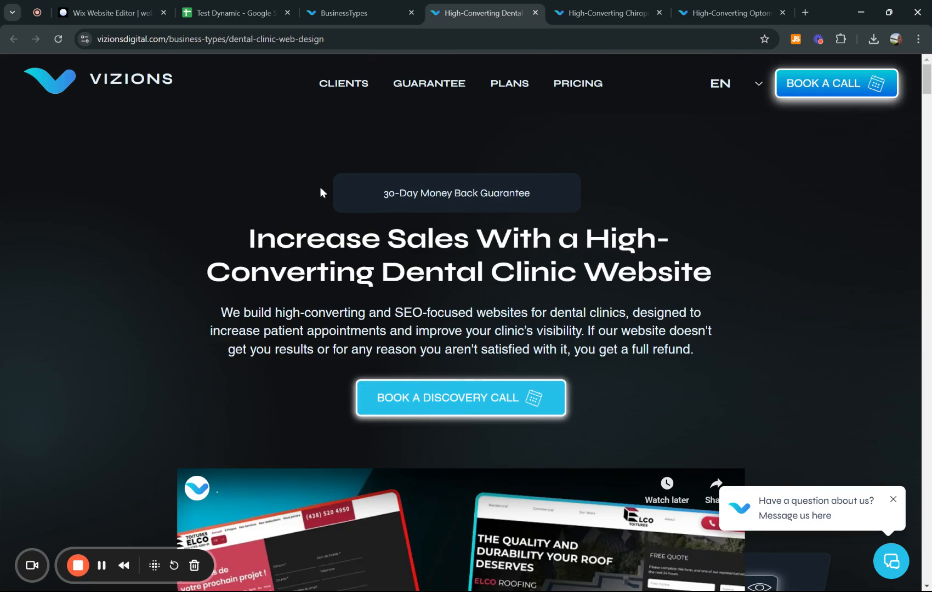
{"action": "scroll", "coordinate": [437, 279], "scroll_direction": "down", "scroll_amount": 12}
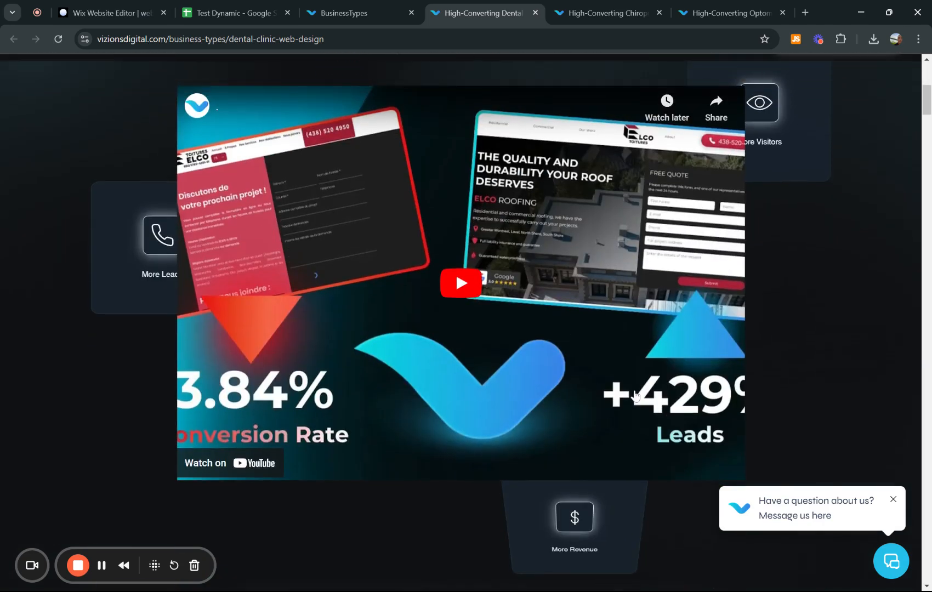
{"action": "scroll", "coordinate": [544, 331], "scroll_direction": "up", "scroll_amount": 12}
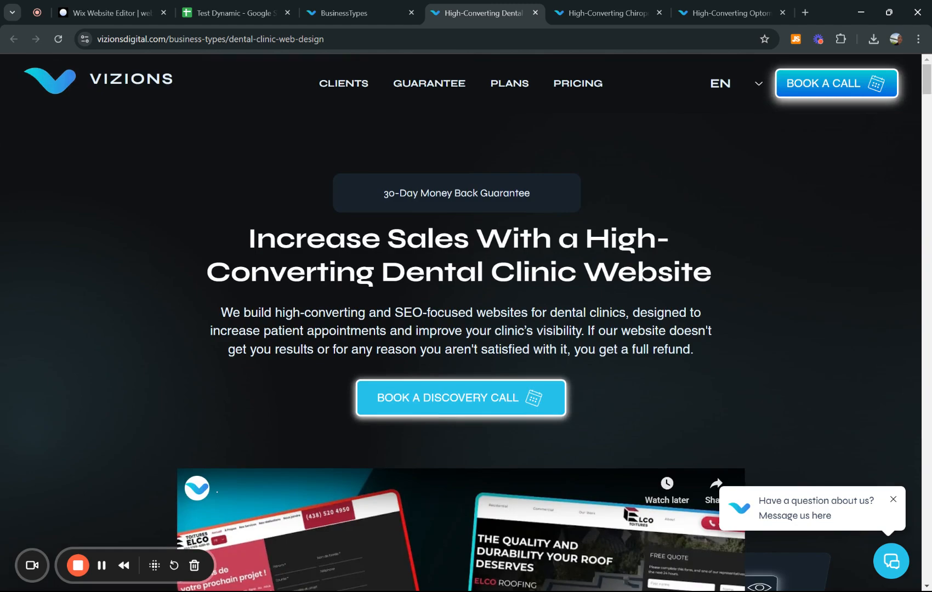
{"action": "scroll", "coordinate": [613, 403], "scroll_direction": "down", "scroll_amount": 1}
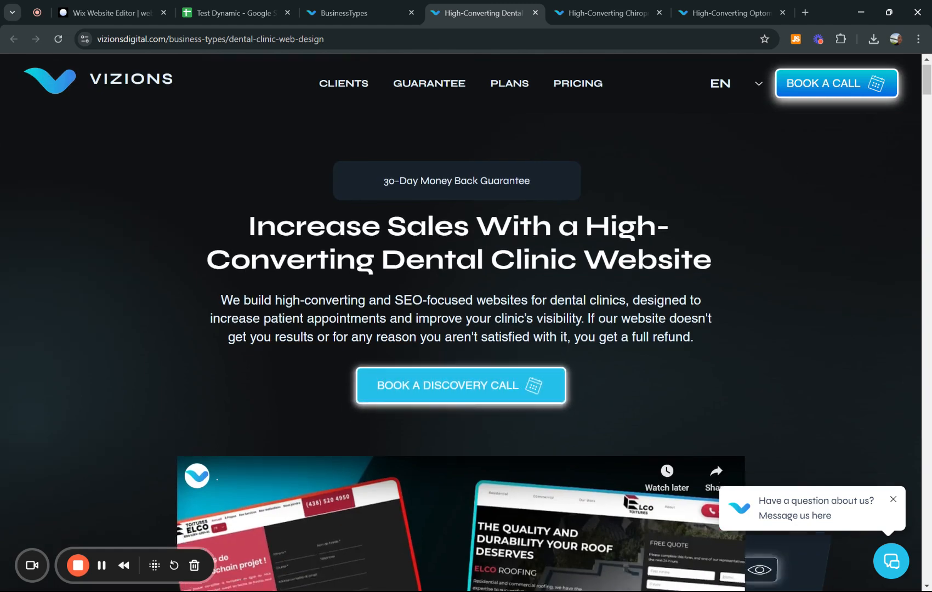
{"action": "scroll", "coordinate": [552, 311], "scroll_direction": "down", "scroll_amount": 3}
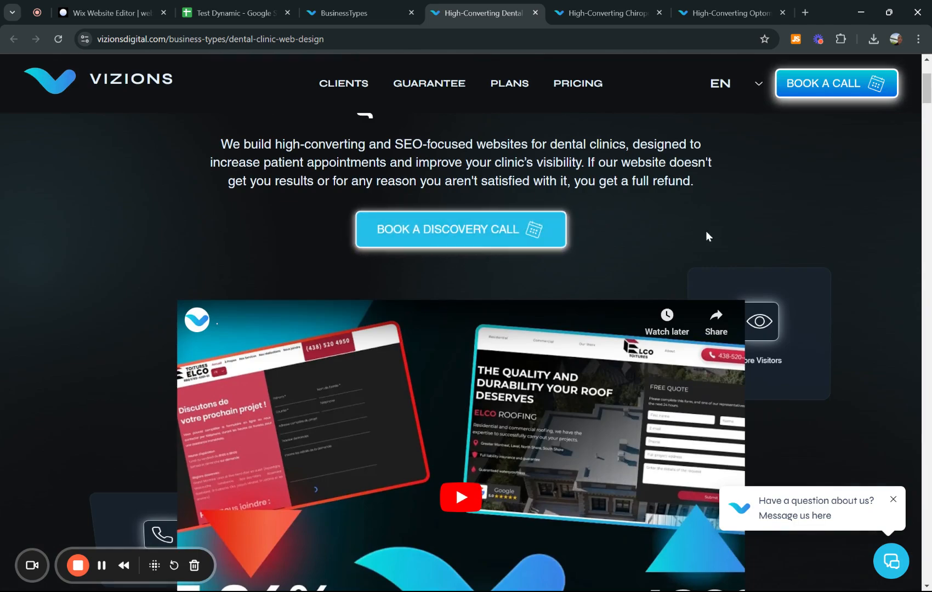
{"action": "scroll", "coordinate": [706, 233], "scroll_direction": "down", "scroll_amount": 12}
{"action": "scroll", "coordinate": [696, 239], "scroll_direction": "down", "scroll_amount": 8}
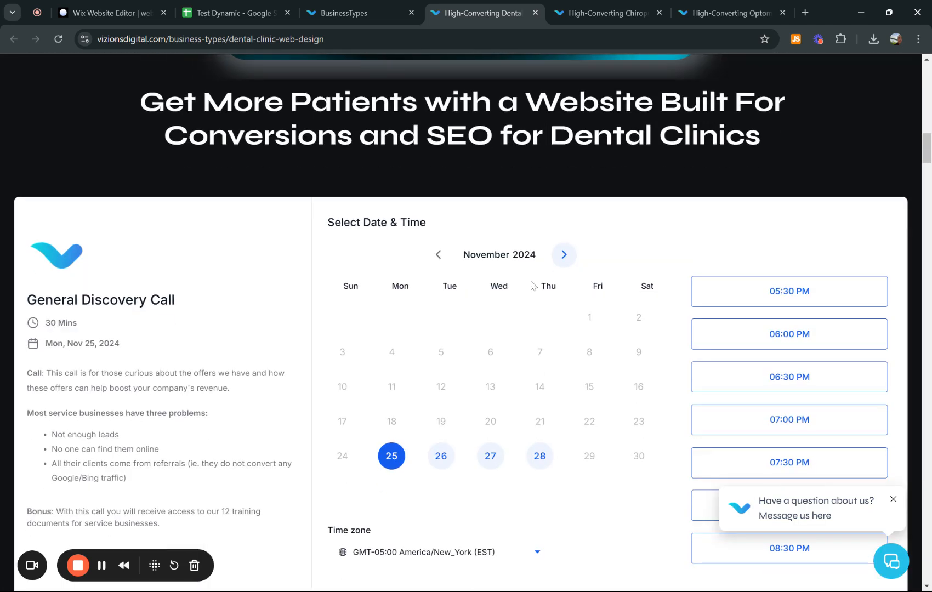
{"action": "scroll", "coordinate": [545, 287], "scroll_direction": "up", "scroll_amount": 3}
{"action": "scroll", "coordinate": [582, 289], "scroll_direction": "down", "scroll_amount": 10}
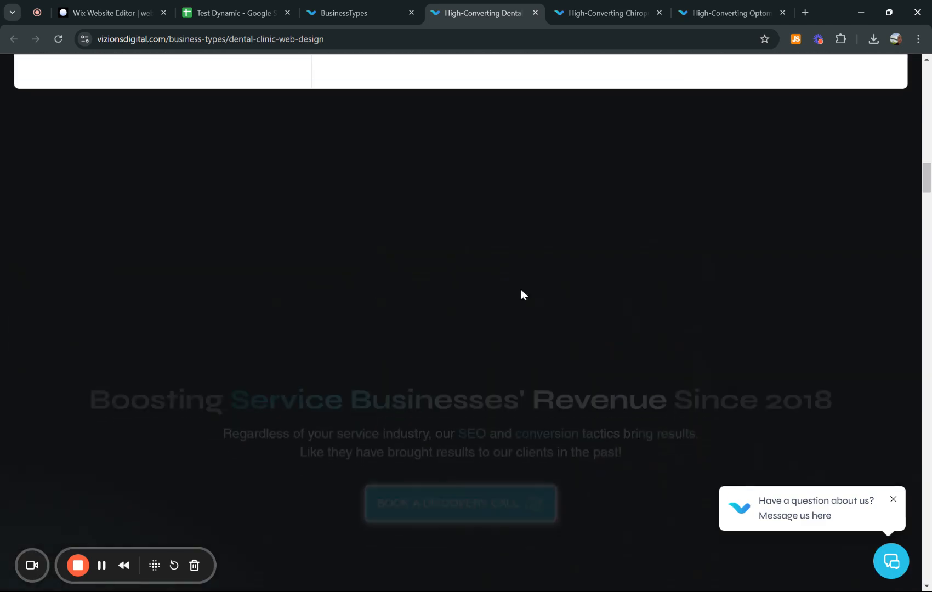
{"action": "scroll", "coordinate": [528, 242], "scroll_direction": "up", "scroll_amount": 20}
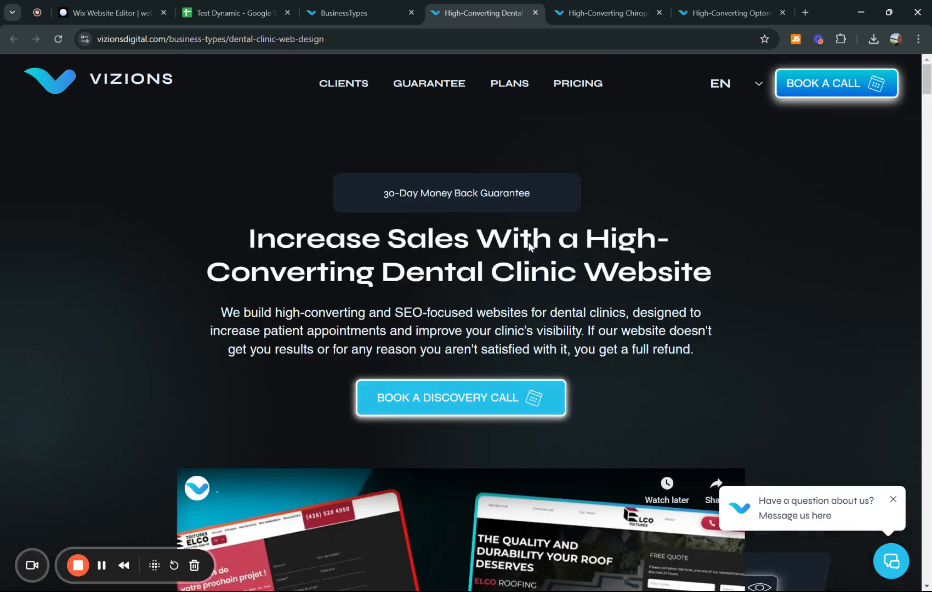
- Back in the editor, confirm Main Title, Main Description and road-map image, then connect them
{"action": "left_click", "coordinate": [80, 4]}
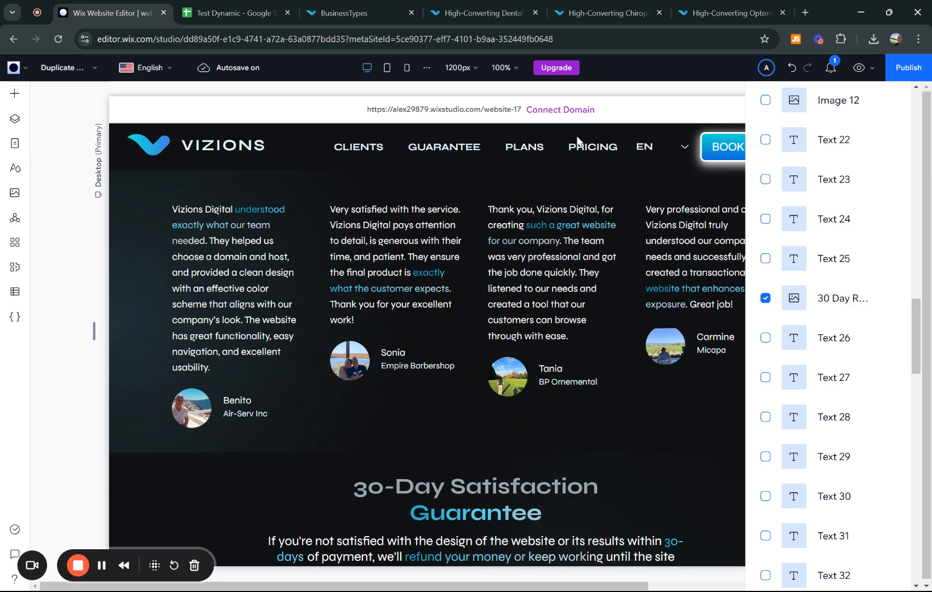
{"action": "scroll", "coordinate": [841, 297], "scroll_direction": "up", "scroll_amount": 15}
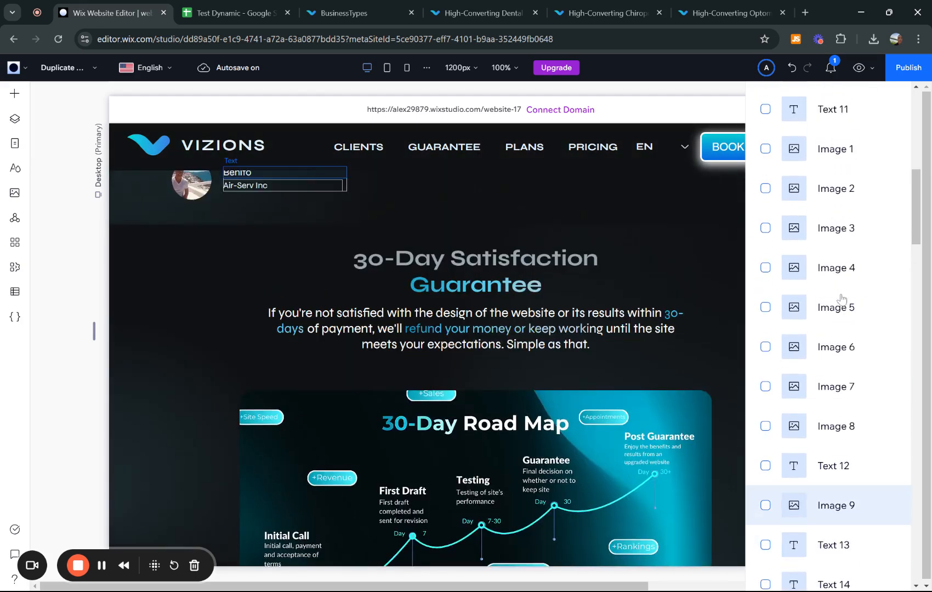
{"action": "scroll", "coordinate": [842, 299], "scroll_direction": "up", "scroll_amount": 10}
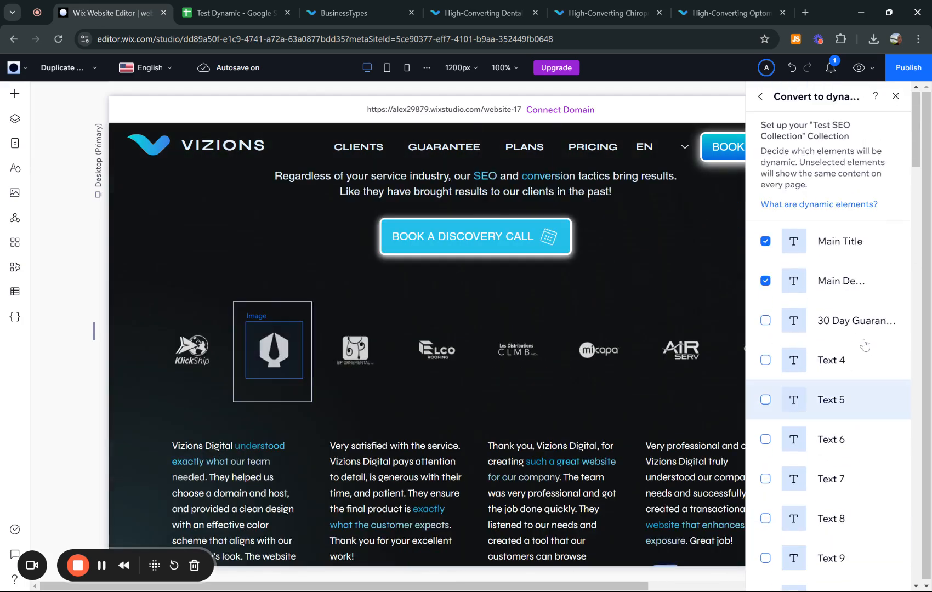
{"action": "scroll", "coordinate": [865, 345], "scroll_direction": "down", "scroll_amount": 20}
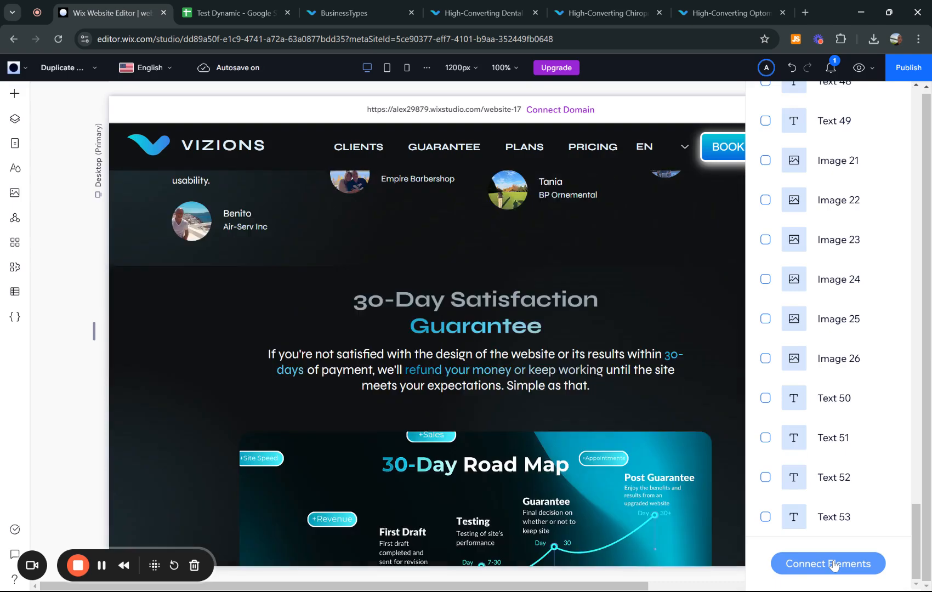
{"action": "left_click", "coordinate": [833, 564]}
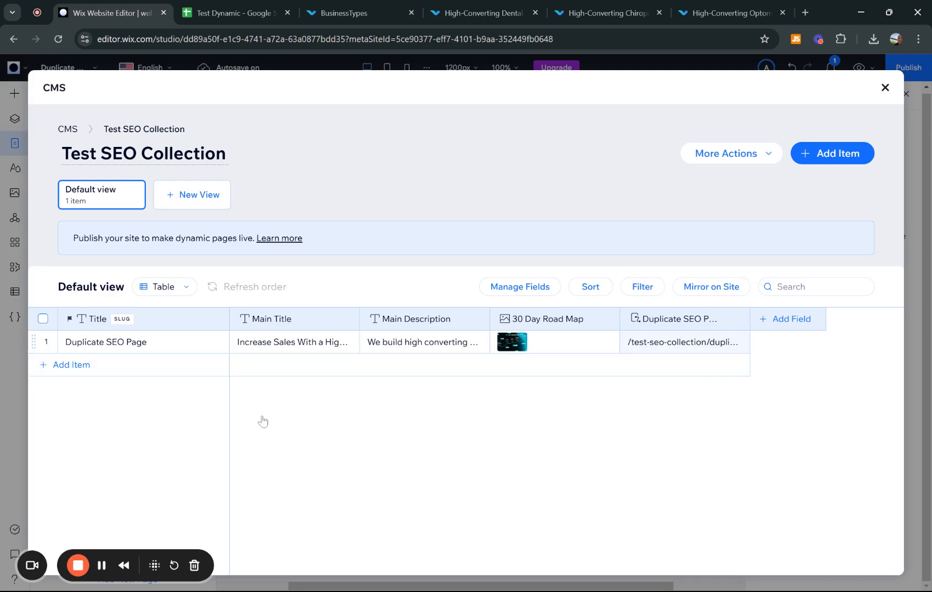
- Add three collection items titled Web Design Canada, Web Design US and Web Design UK
{"action": "left_click", "coordinate": [81, 370]}
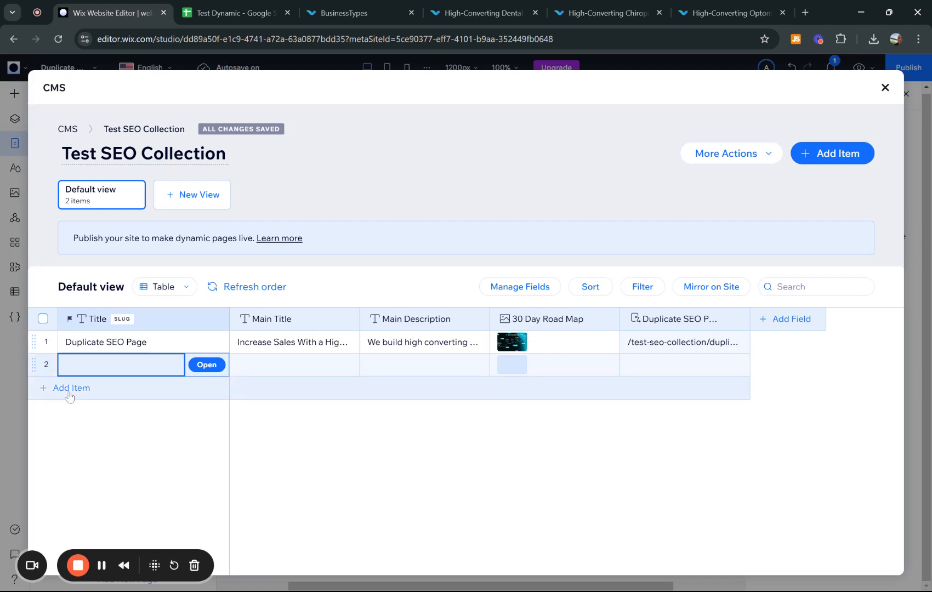
{"action": "left_click", "coordinate": [67, 390]}
{"action": "left_click", "coordinate": [69, 412]}
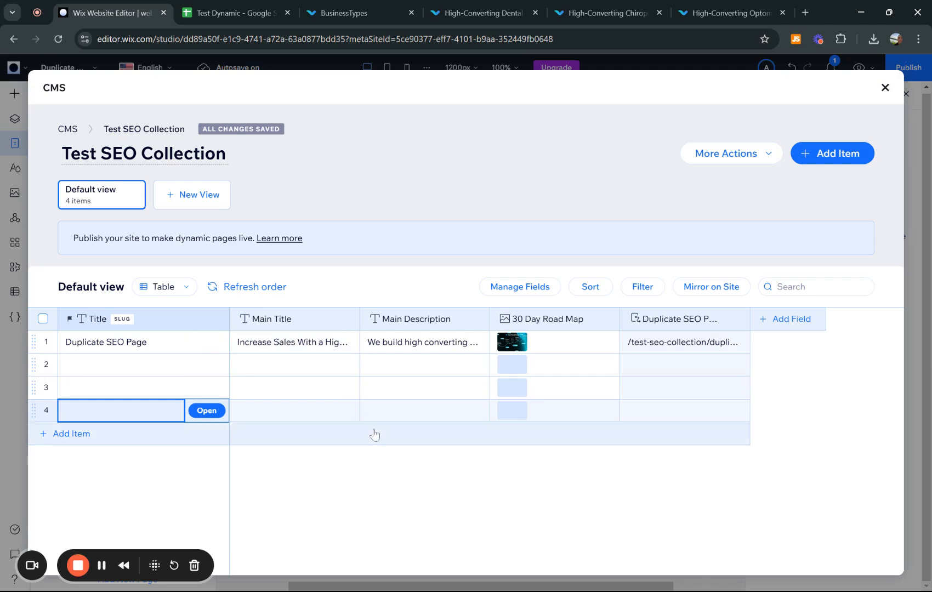
{"action": "left_click", "coordinate": [136, 366]}
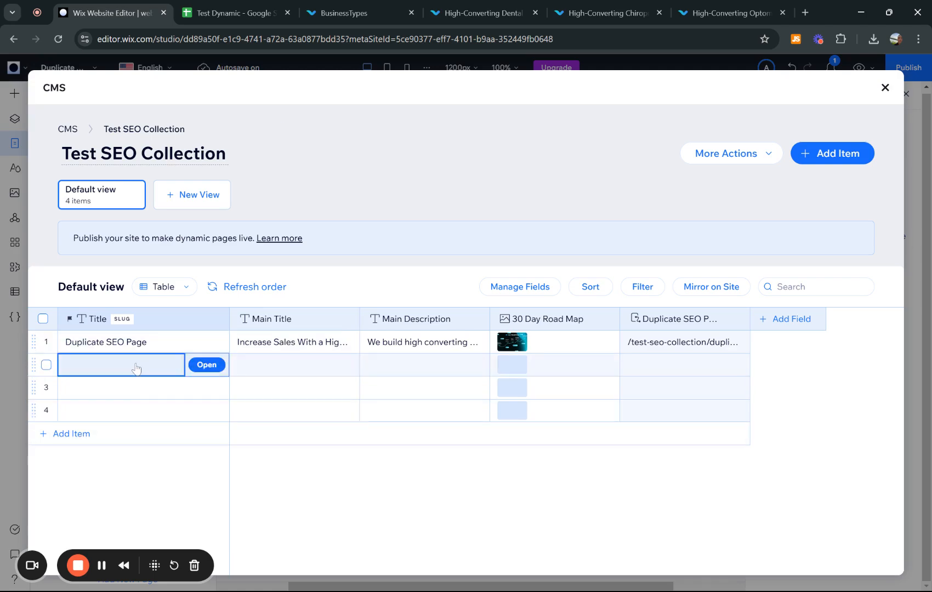
{"action": "type", "text": "Du"}
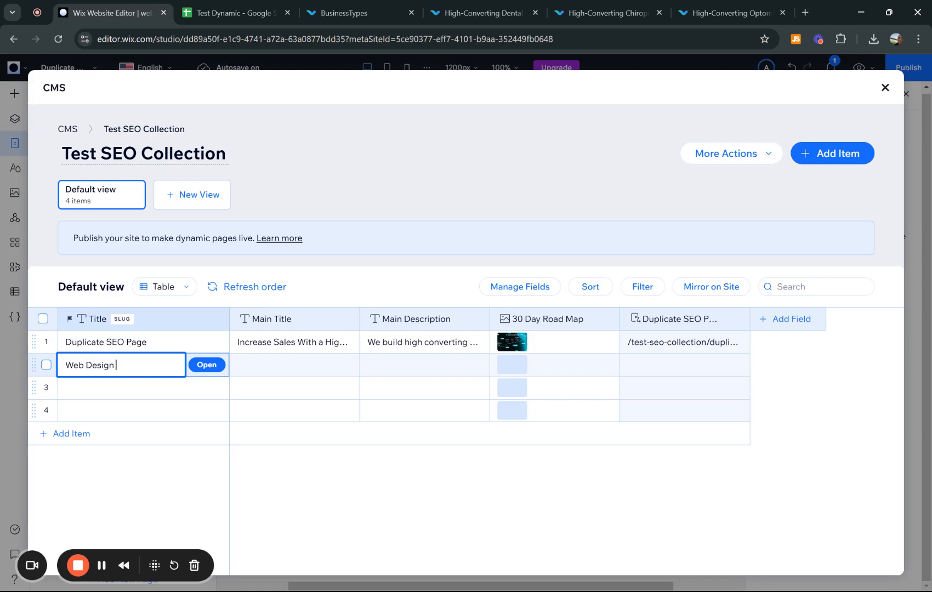
{"action": "left_click", "coordinate": [96, 389]}
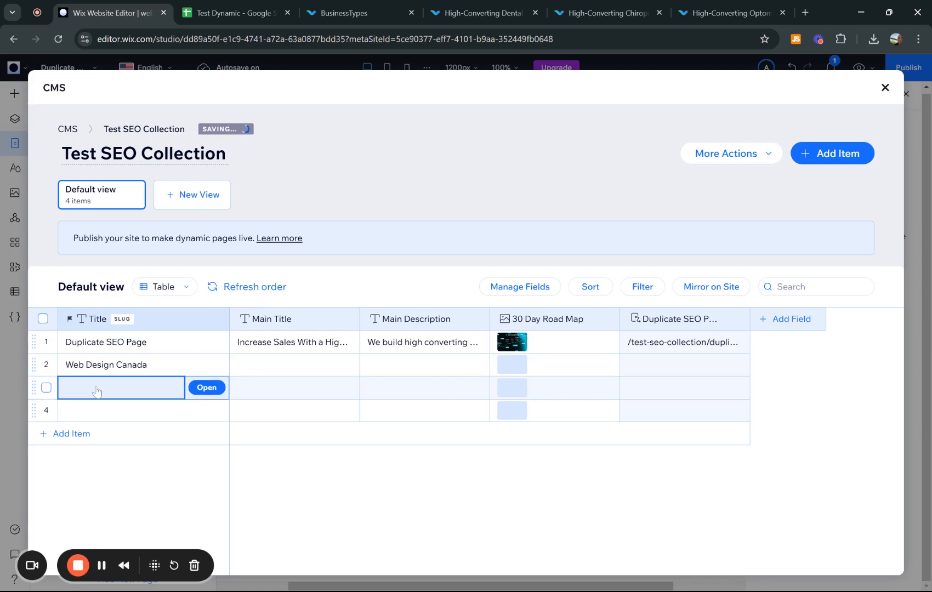
{"action": "type", "text": "WEb"}
{"action": "key", "text": "BackSpace"}
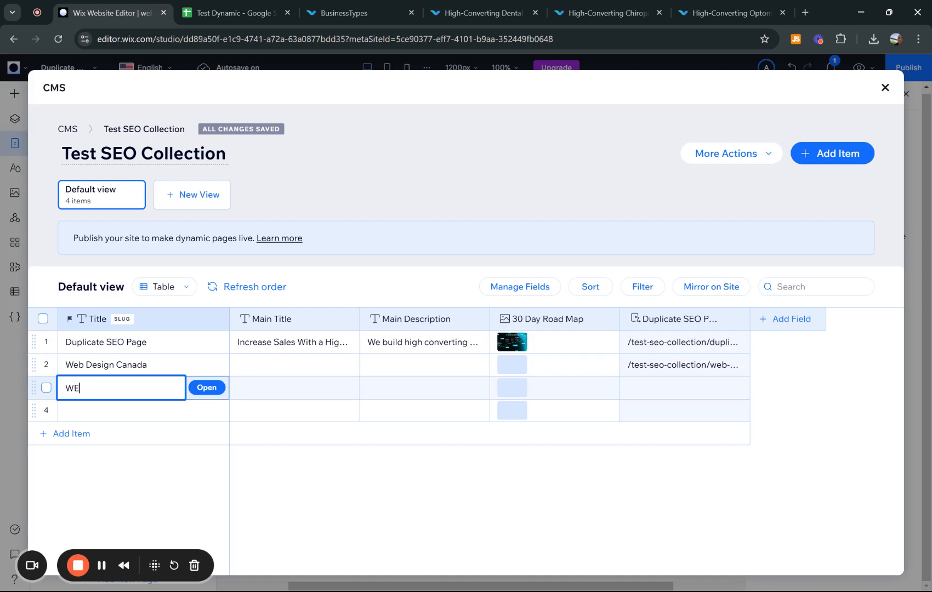
{"action": "type", "text": "eb Design U"}
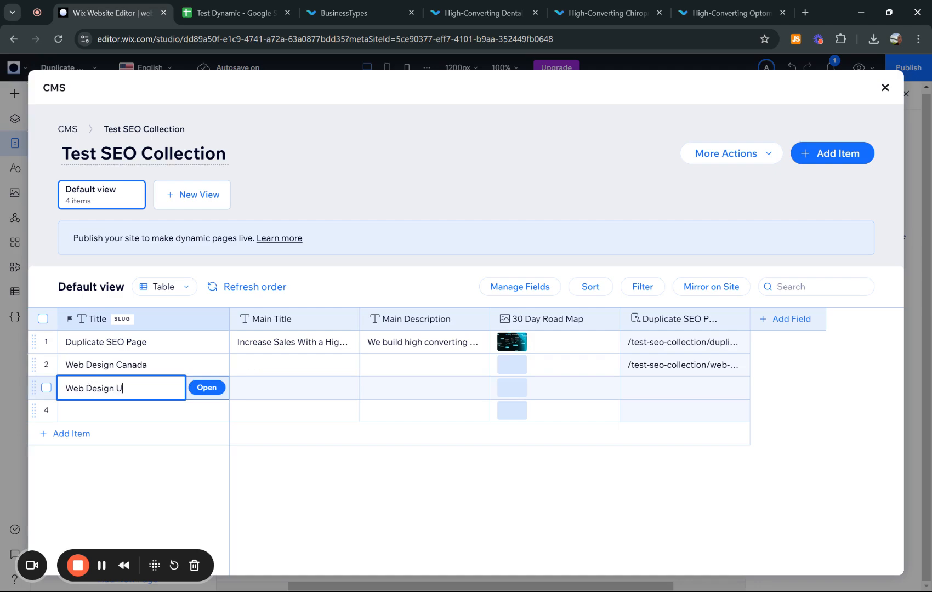
{"action": "type", "text": "S"}
{"action": "left_click", "coordinate": [88, 412]}
{"action": "type", "text": "WEb"}
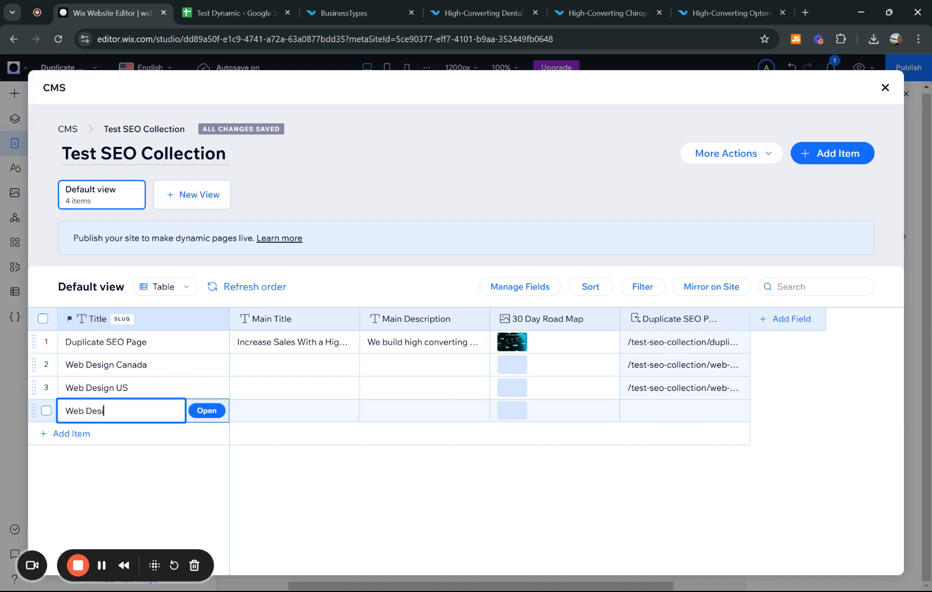
- Enter Main Titles Title 1, Title 2 and Title 3 for the Canada, US and UK items
{"action": "left_click", "coordinate": [277, 366]}
{"action": "type", "text": "Title"}
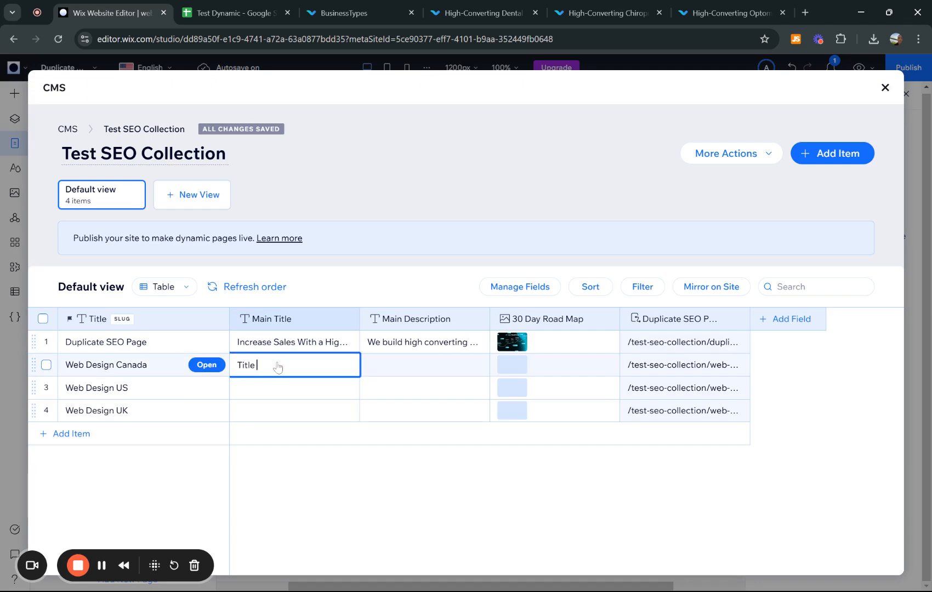
{"action": "type", "text": " 1"}
{"action": "left_click", "coordinate": [256, 397]}
{"action": "type", "text": "Title 2"}
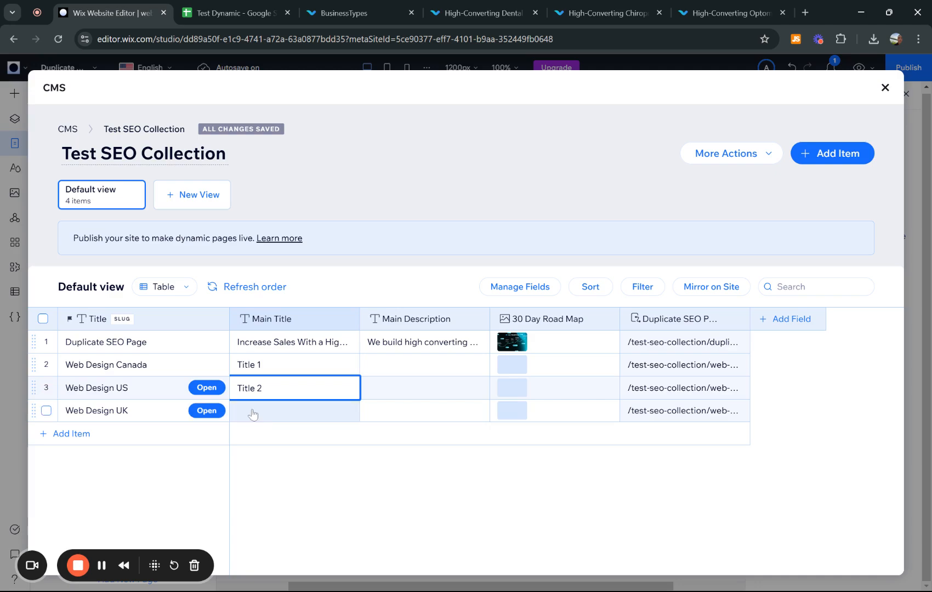
{"action": "left_click", "coordinate": [252, 412]}
{"action": "type", "text": "Title 3"}
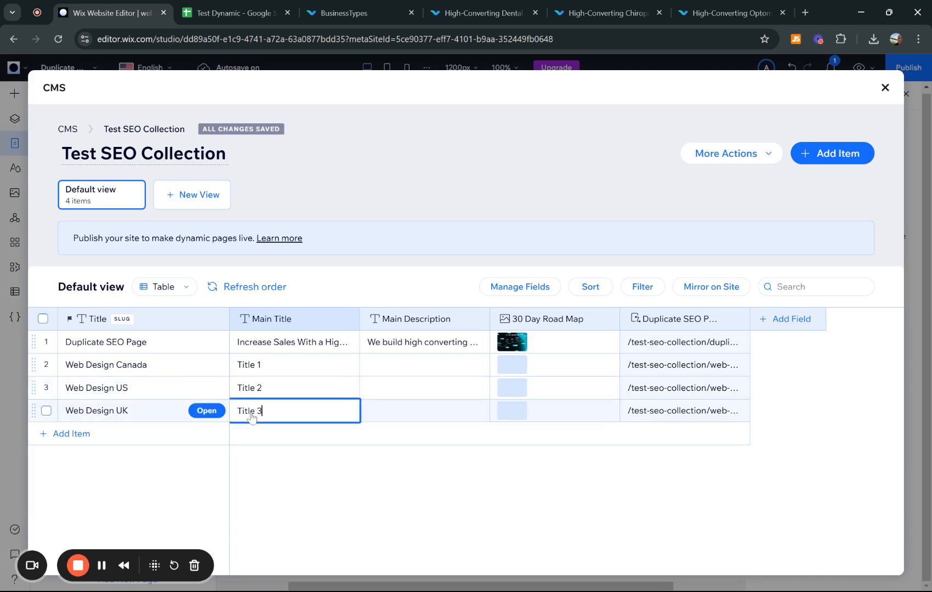
- Enter Main Descriptions Description 1, 2 and 3 for the Canada, US and UK items
{"action": "left_click", "coordinate": [403, 371]}
{"action": "type", "text": "Descr"}
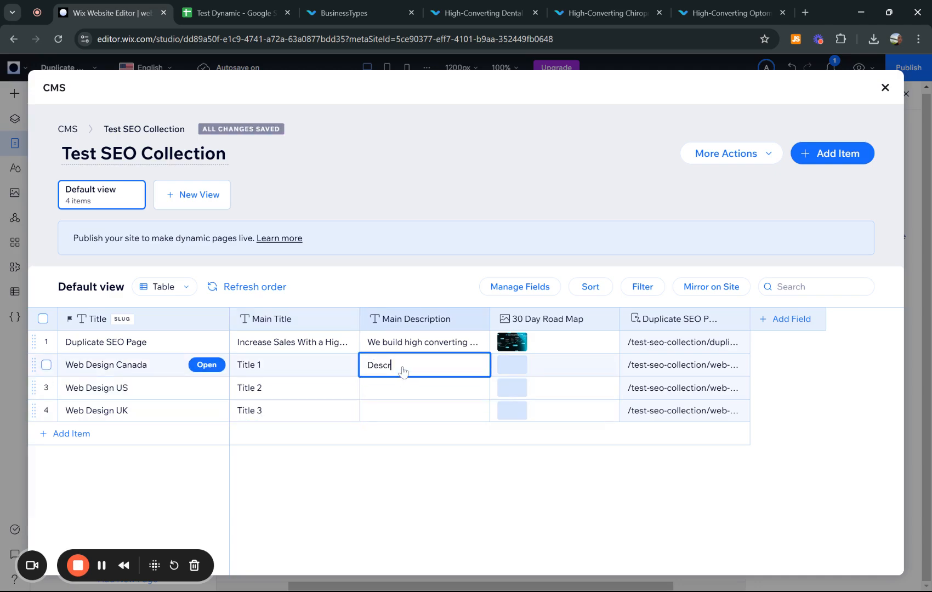
{"action": "type", "text": "iption 1"}
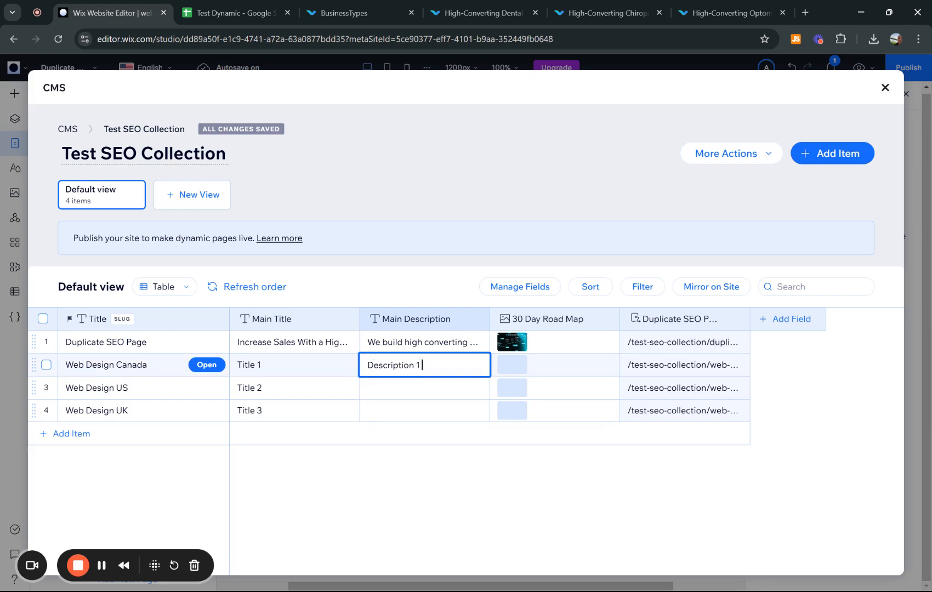
{"action": "left_click", "coordinate": [379, 391]}
{"action": "type", "text": "des"}
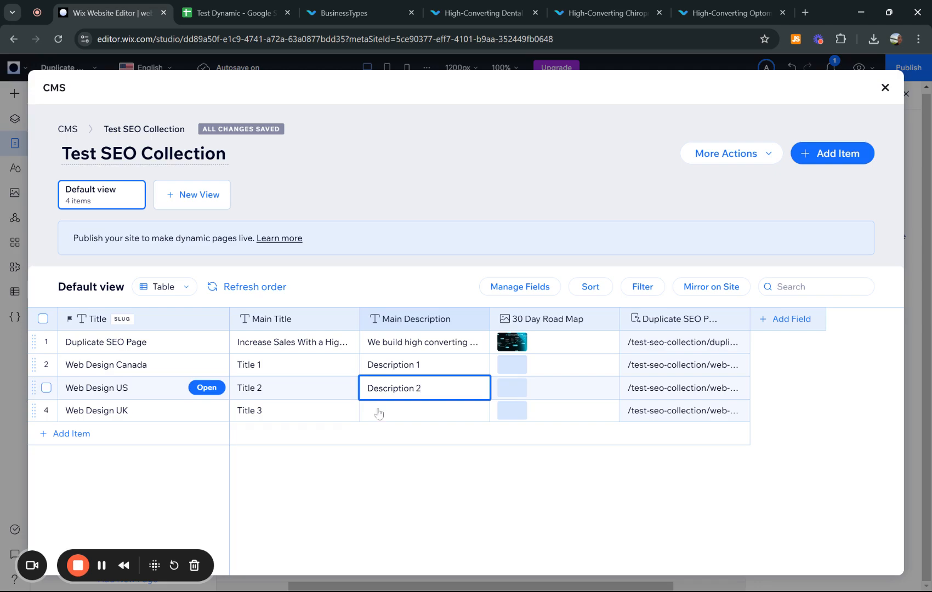
{"action": "left_click", "coordinate": [378, 413]}
{"action": "type", "text": "Description 3"}
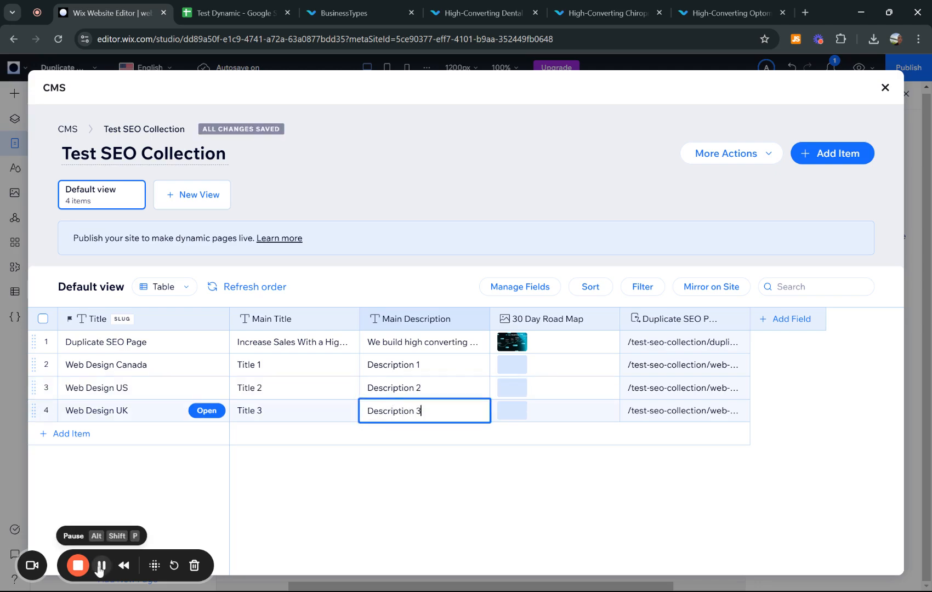
- Finish Description 3 and add the Real Clients image as Web Design Canada's 30 Day Road Map
{"action": "left_click", "coordinate": [529, 480]}
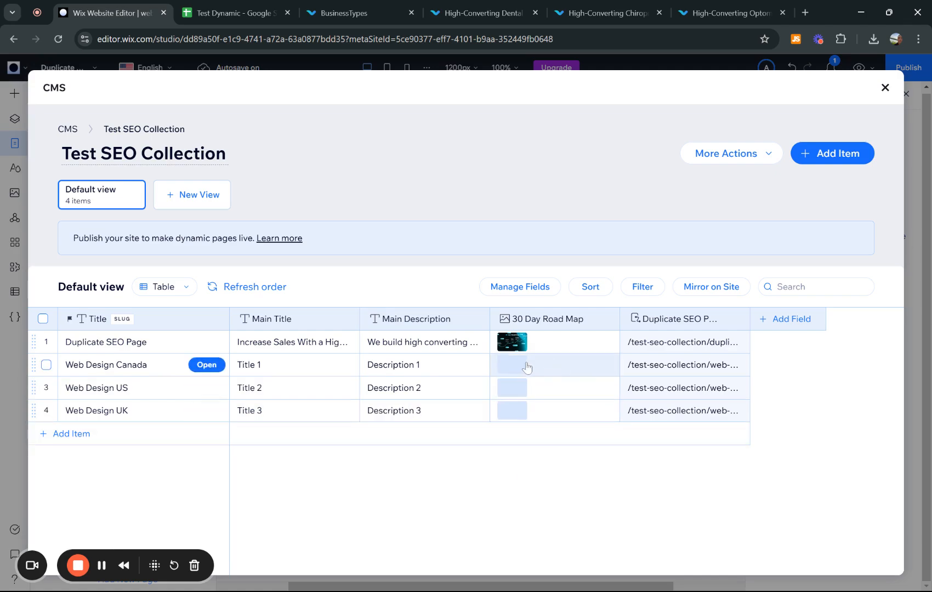
{"action": "mouse_move", "coordinate": [512, 346]}
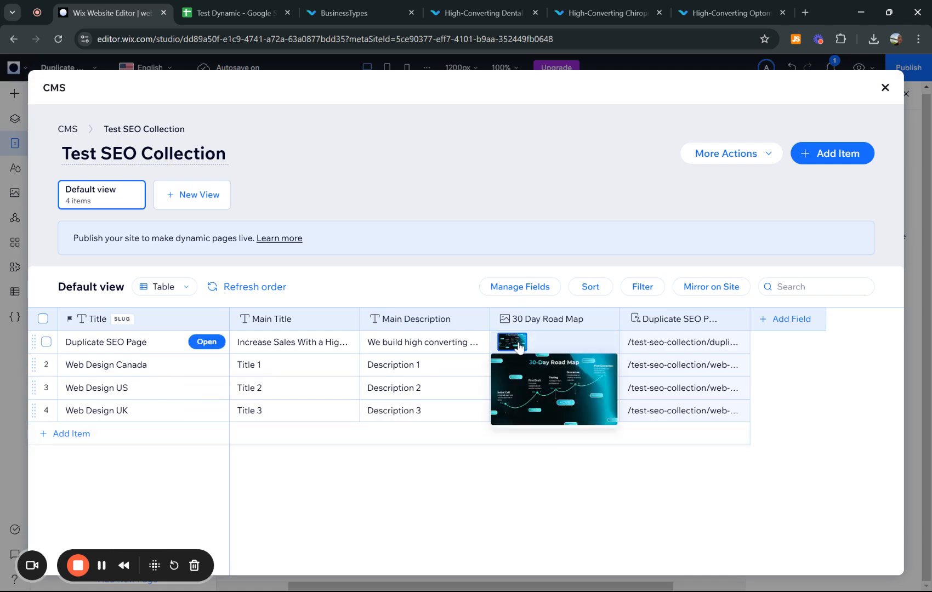
{"action": "left_click", "coordinate": [512, 366]}
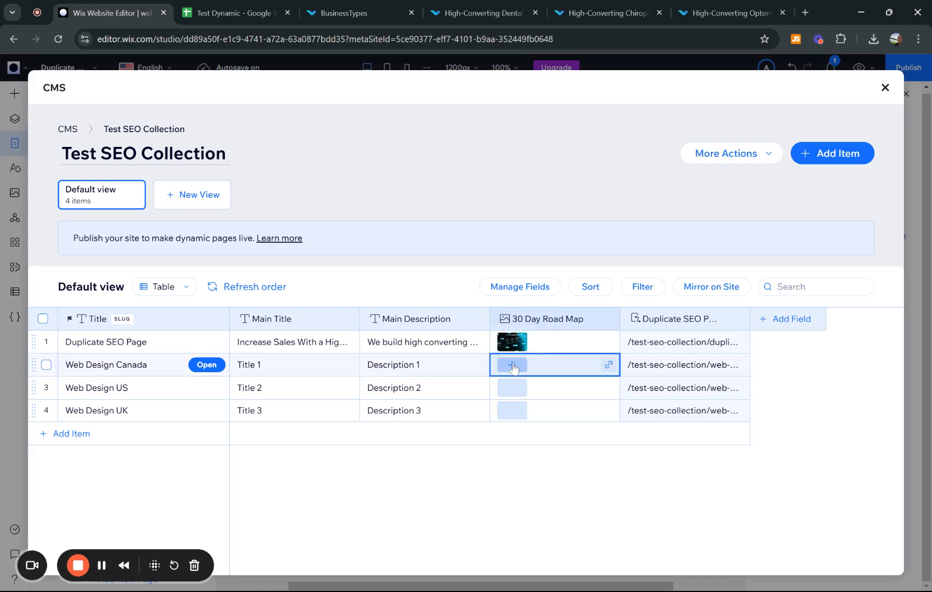
{"action": "left_click", "coordinate": [512, 366]}
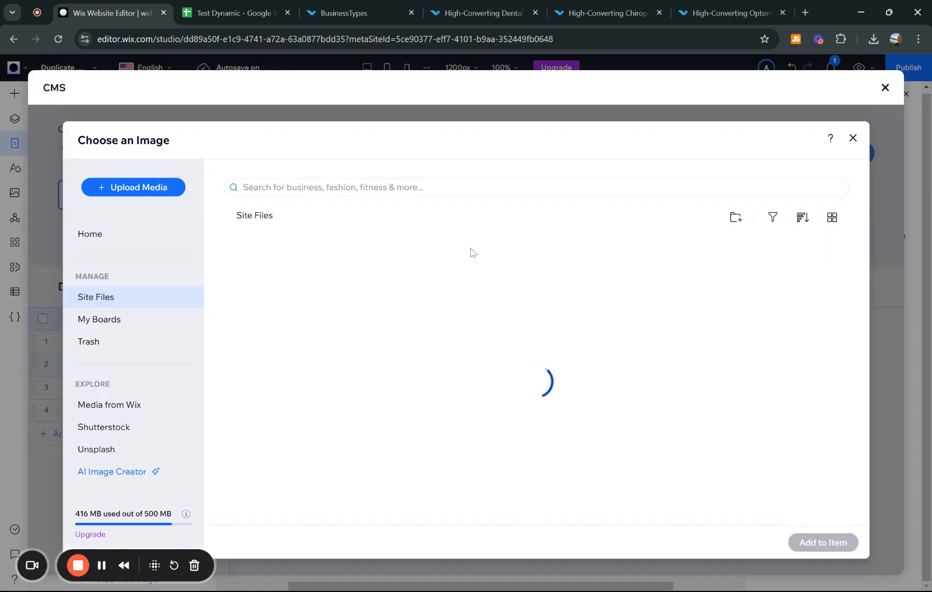
{"action": "left_click", "coordinate": [583, 310]}
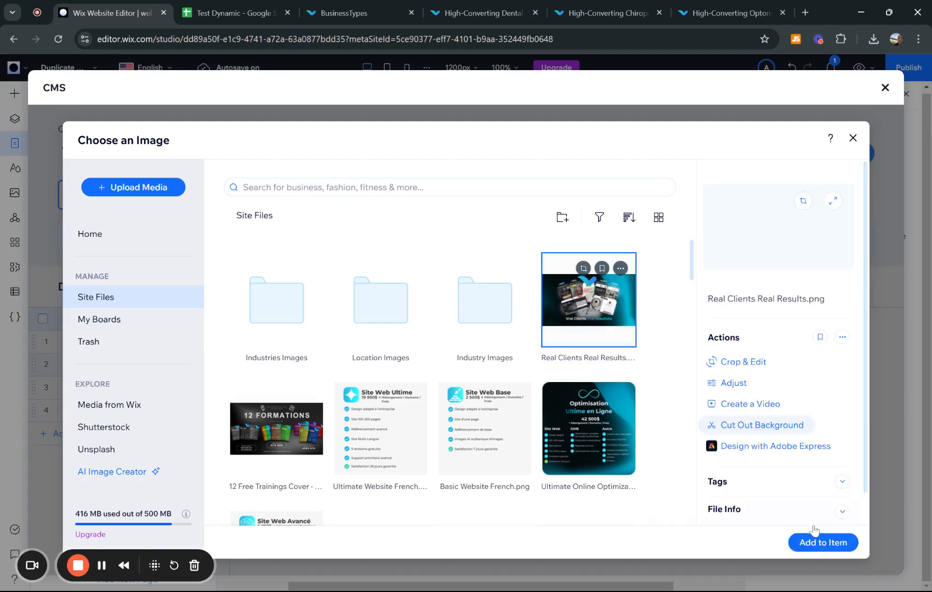
{"action": "left_click", "coordinate": [820, 543]}
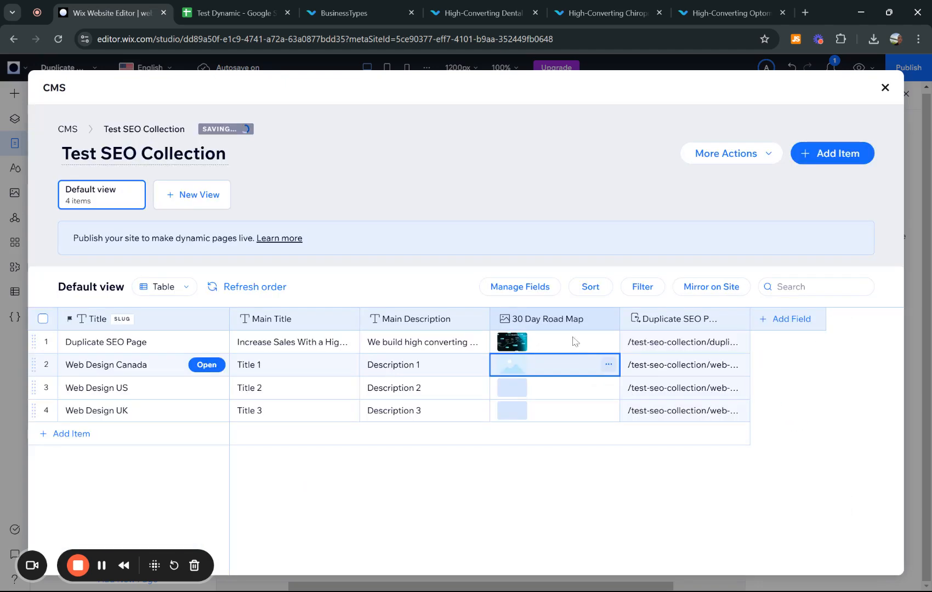
- Add the 12 Free Trainings image to Web Design US and the online optimization image to Web Design UK
{"action": "left_click", "coordinate": [510, 388]}
{"action": "left_click", "coordinate": [510, 388]}
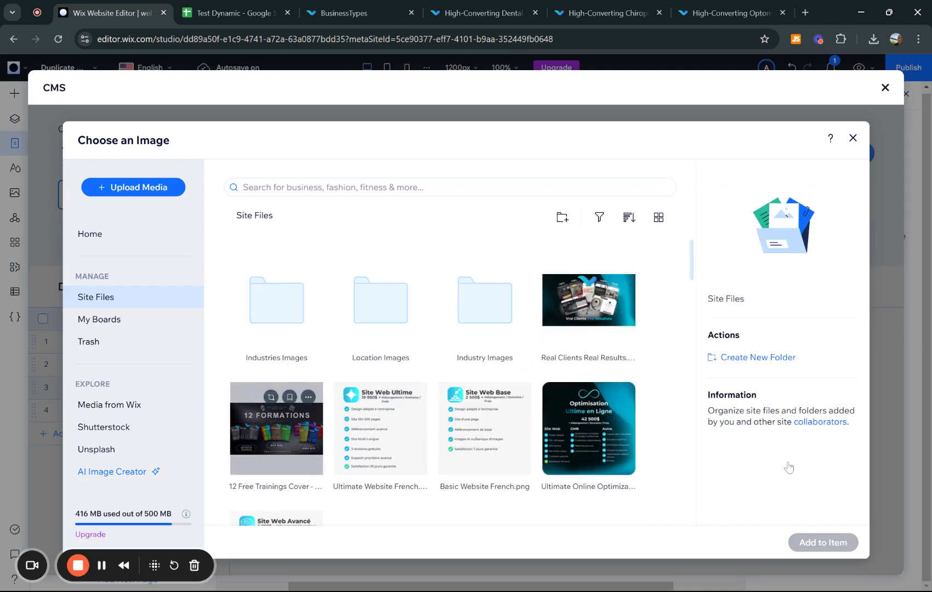
{"action": "left_click", "coordinate": [823, 542]}
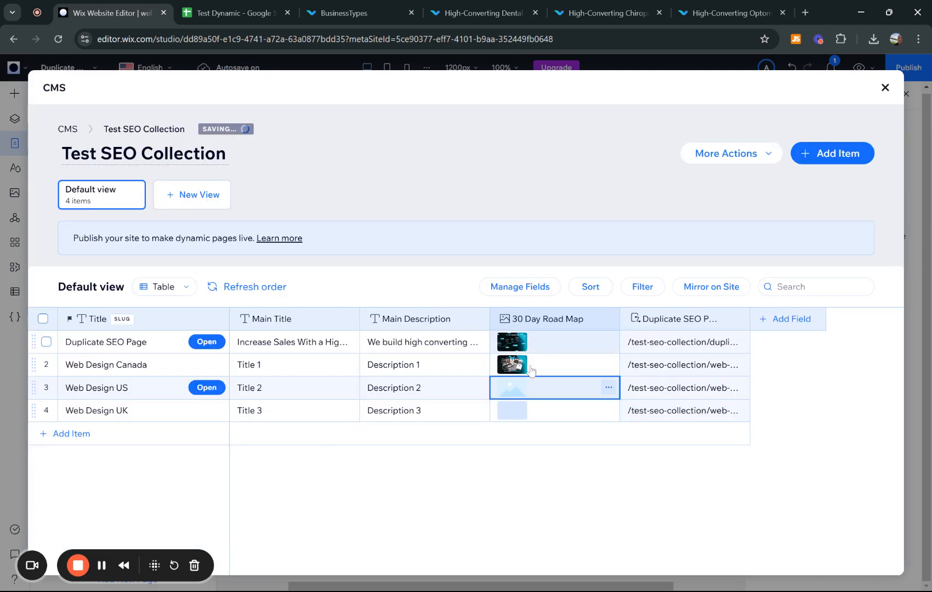
{"action": "left_click", "coordinate": [511, 415]}
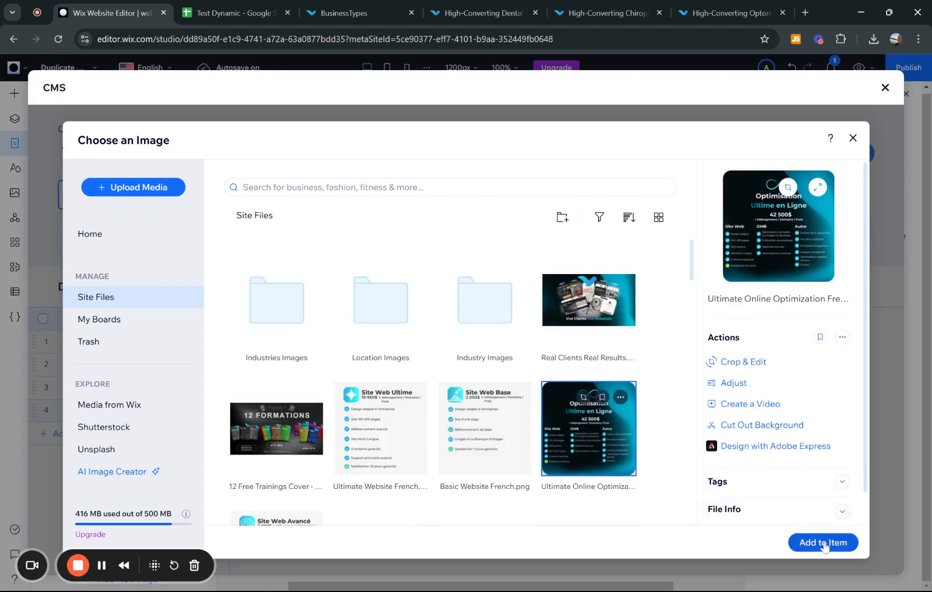
{"action": "left_click", "coordinate": [824, 543]}
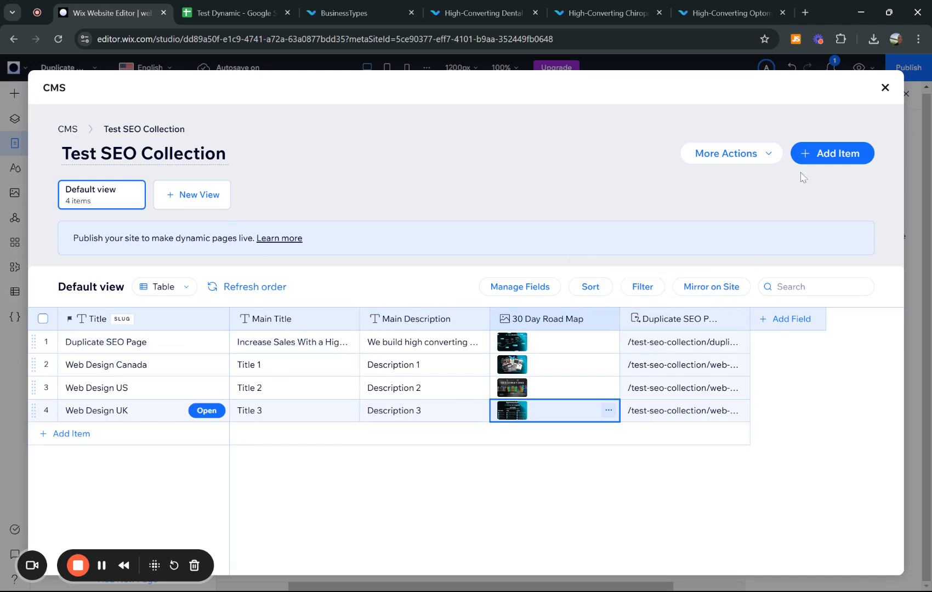
- Open and cancel the Web Design UK item, close the CMS, and dismiss the page options and Site Pages list
{"action": "left_click", "coordinate": [207, 410]}
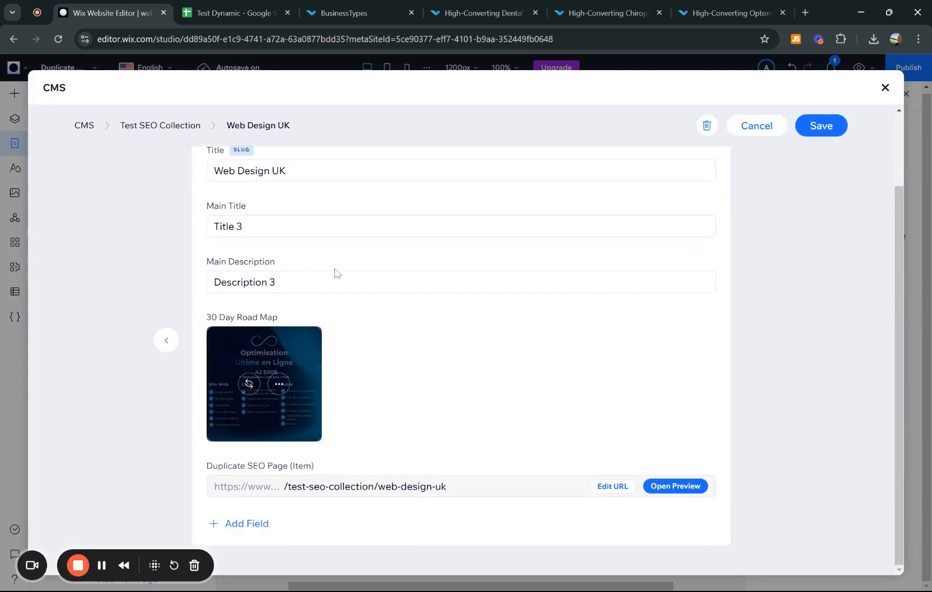
{"action": "left_click", "coordinate": [757, 153]}
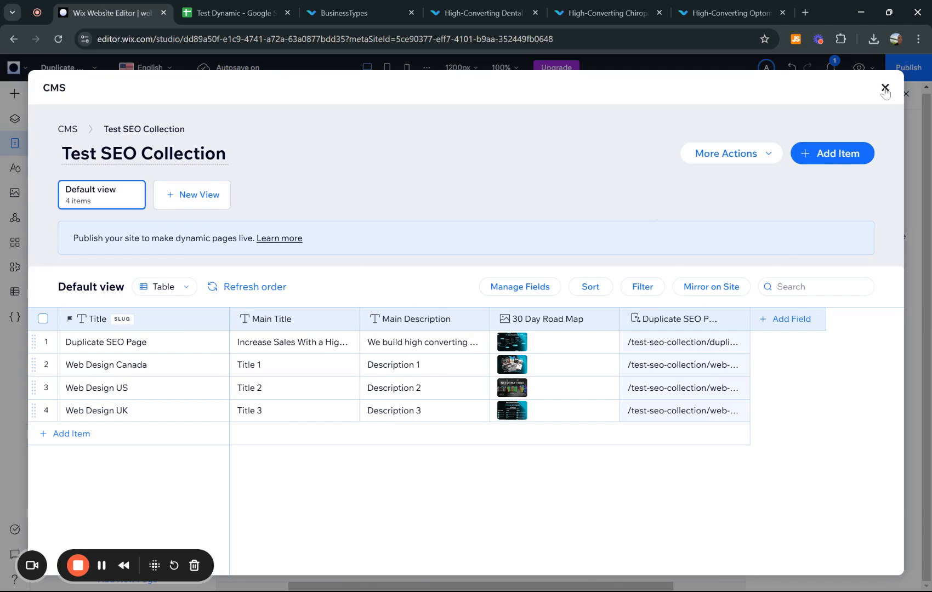
{"action": "left_click", "coordinate": [885, 89]}
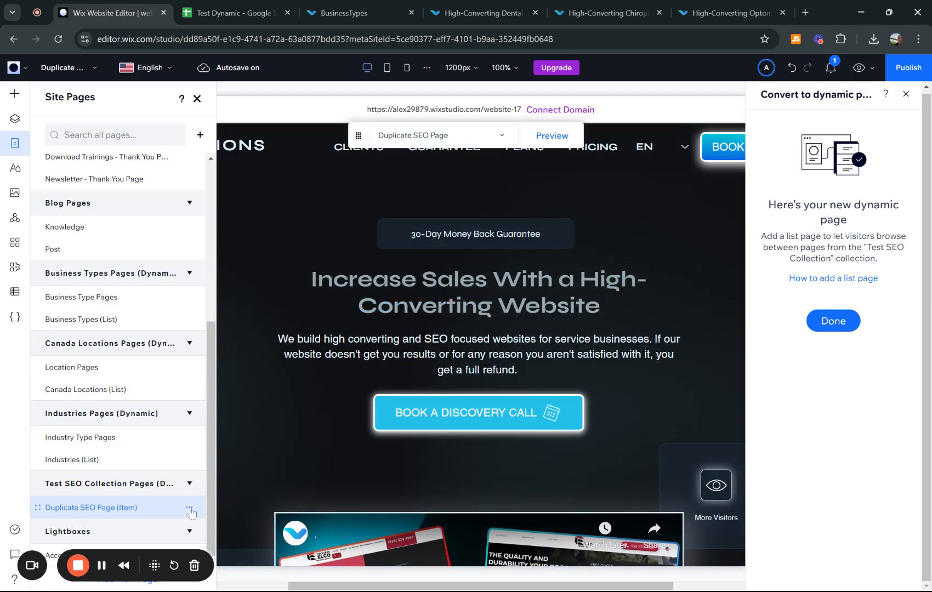
{"action": "left_click", "coordinate": [189, 508]}
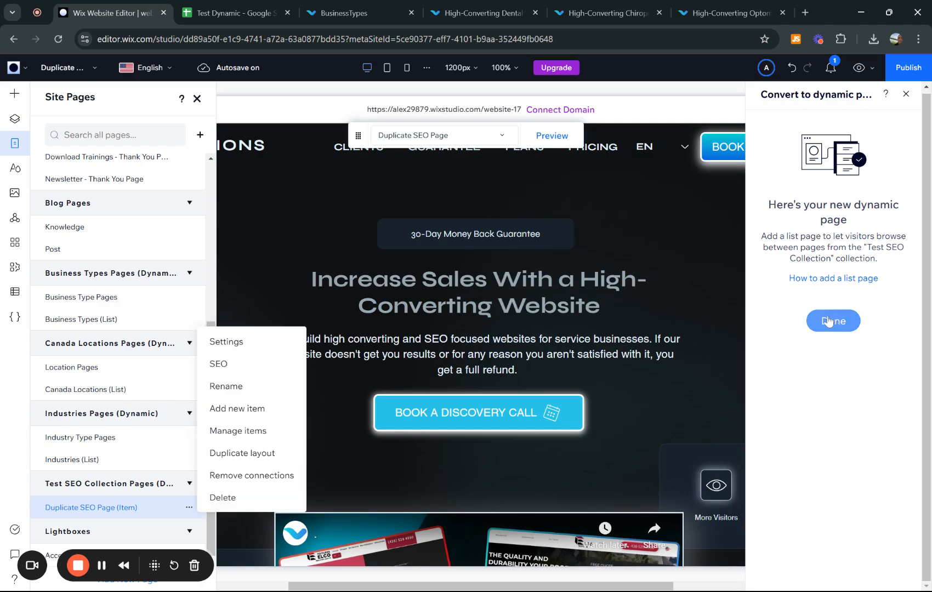
{"action": "left_click", "coordinate": [843, 328]}
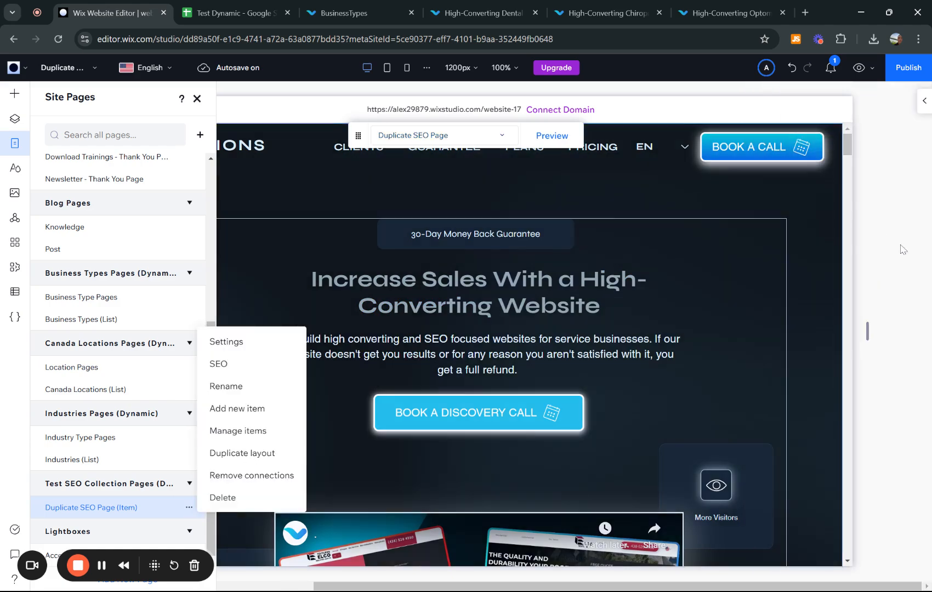
{"action": "left_click", "coordinate": [197, 98]}
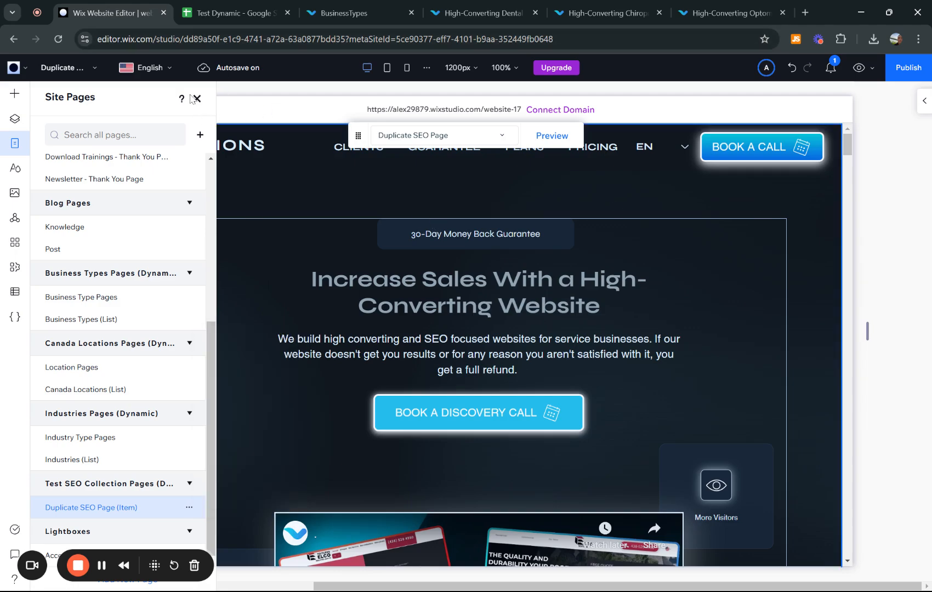
{"action": "left_click", "coordinate": [197, 99]}
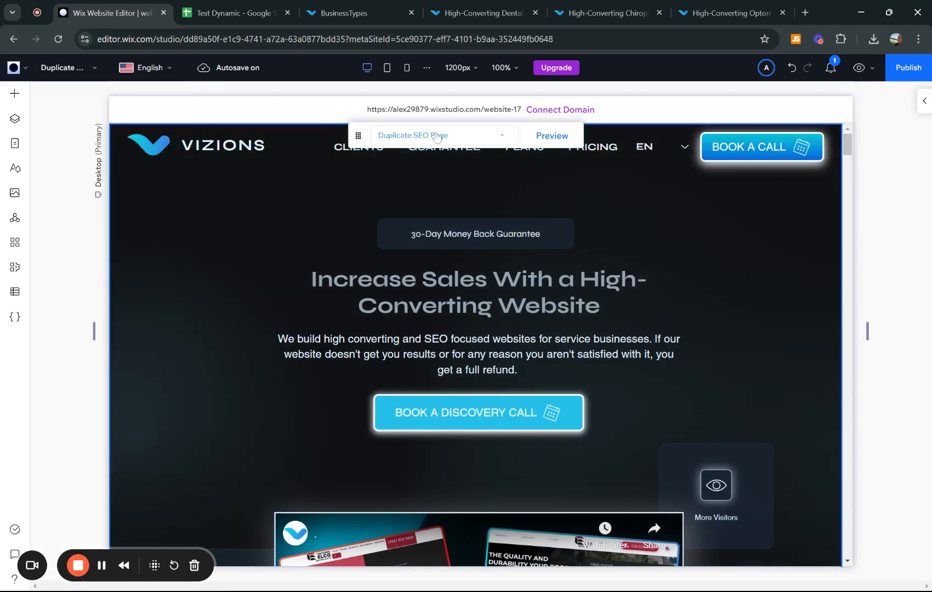
- Preview the dynamic page with Web Design Canada, then with Web Design UK showing Title 3 and Description 3
{"action": "left_click", "coordinate": [465, 139]}
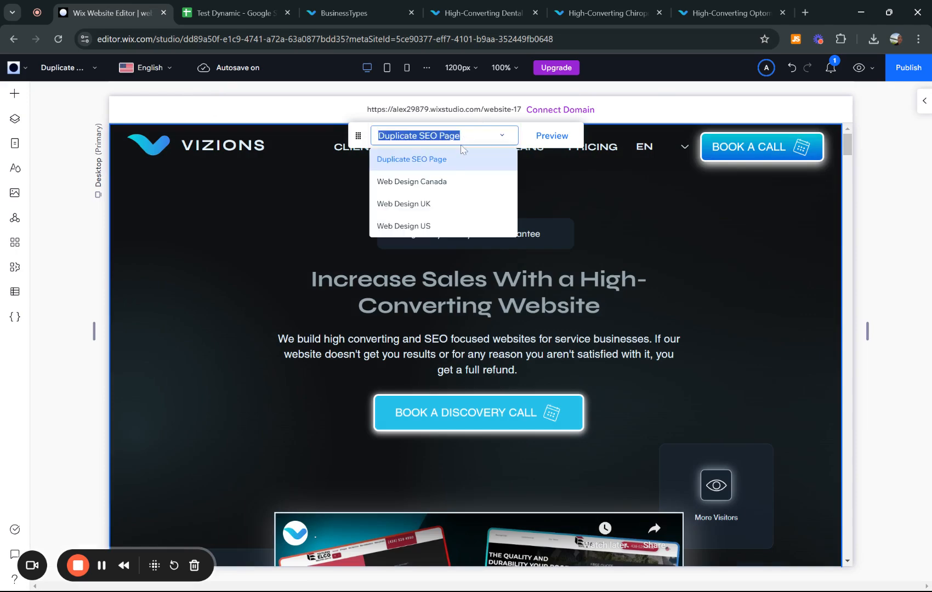
{"action": "left_click", "coordinate": [442, 183]}
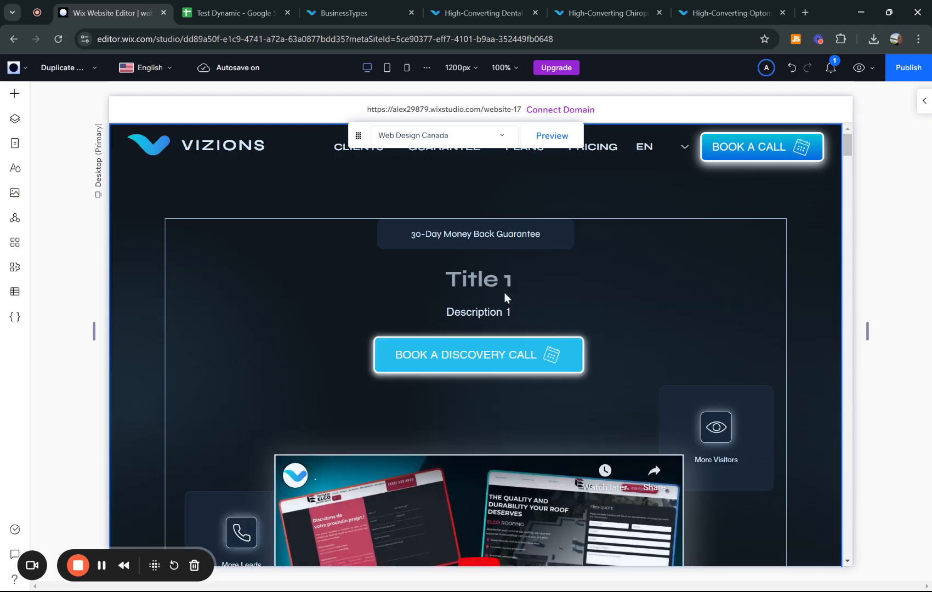
{"action": "scroll", "coordinate": [507, 333], "scroll_direction": "down", "scroll_amount": 15}
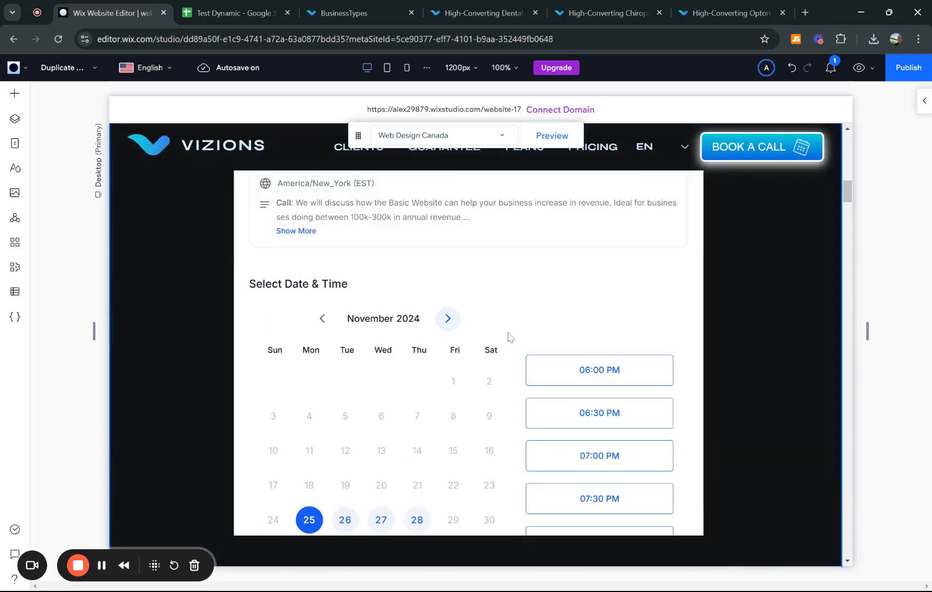
{"action": "scroll", "coordinate": [508, 332], "scroll_direction": "down", "scroll_amount": 15}
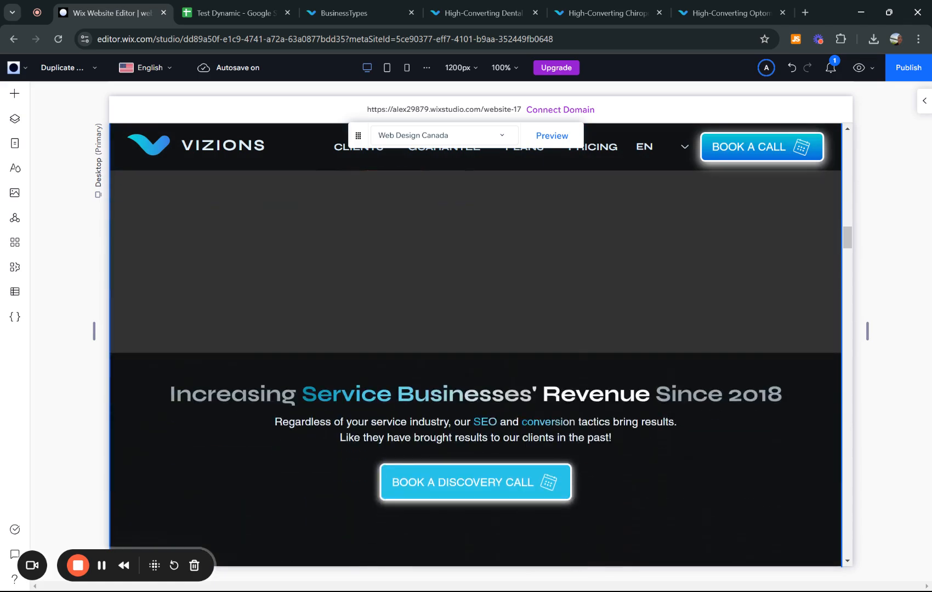
{"action": "scroll", "coordinate": [561, 359], "scroll_direction": "down", "scroll_amount": 15}
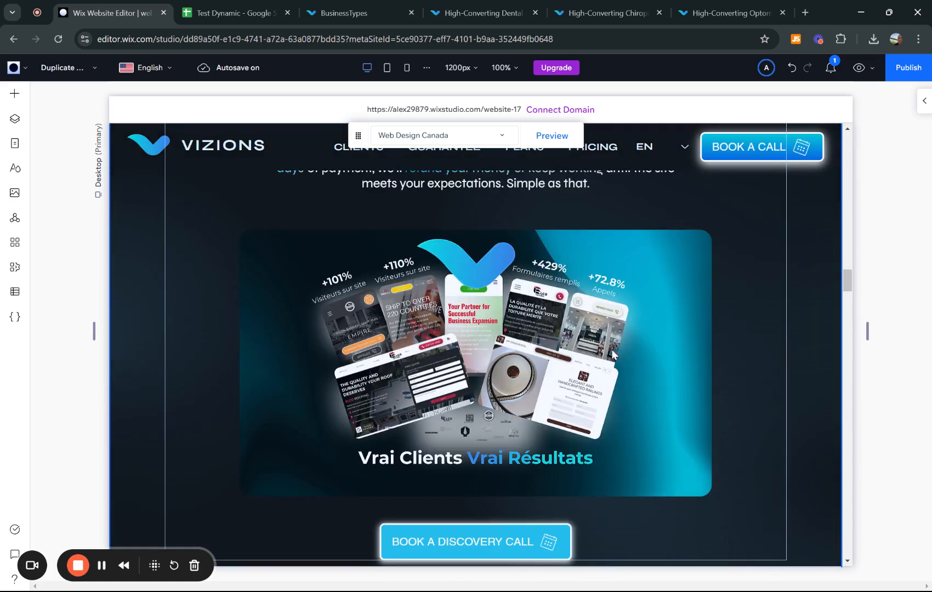
{"action": "left_click", "coordinate": [436, 135]}
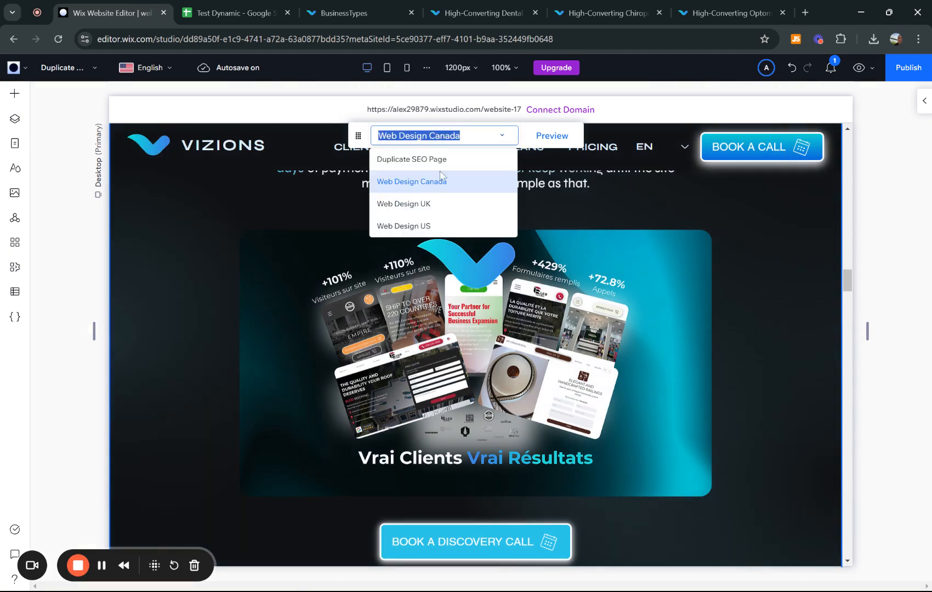
{"action": "left_click", "coordinate": [423, 206]}
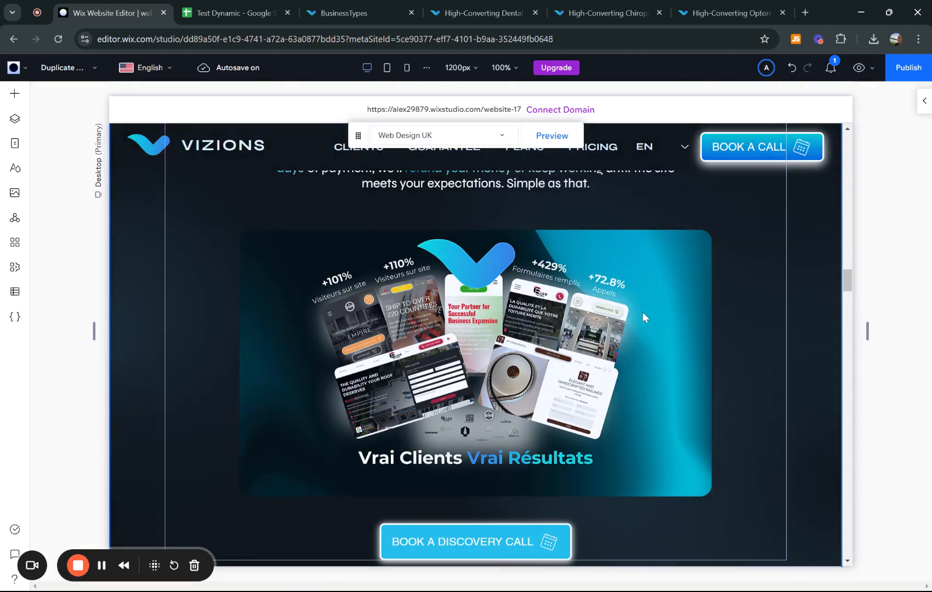
{"action": "scroll", "coordinate": [476, 345], "scroll_direction": "up", "scroll_amount": 10}
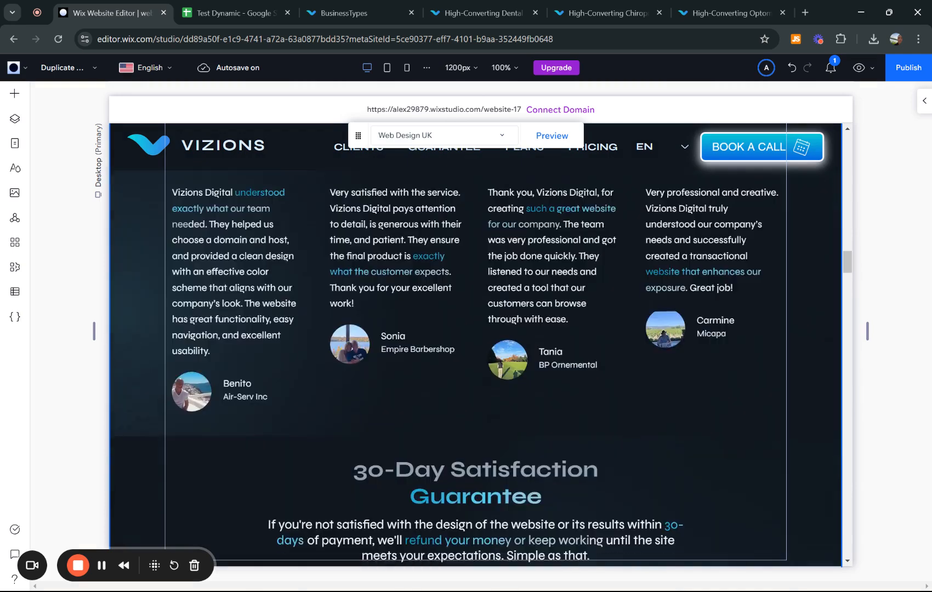
{"action": "scroll", "coordinate": [476, 345], "scroll_direction": "up", "scroll_amount": 3}
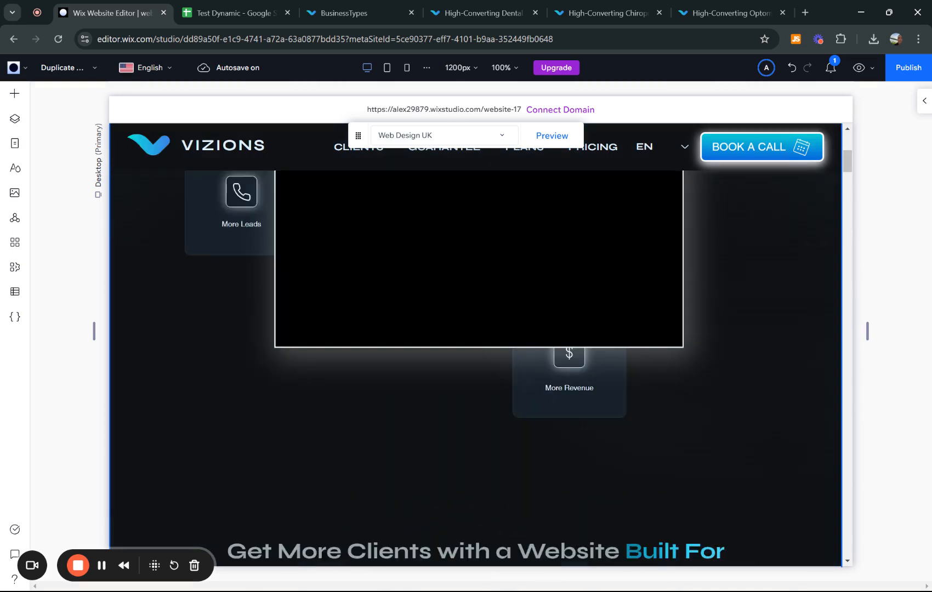
{"action": "left_click", "coordinate": [421, 137]}
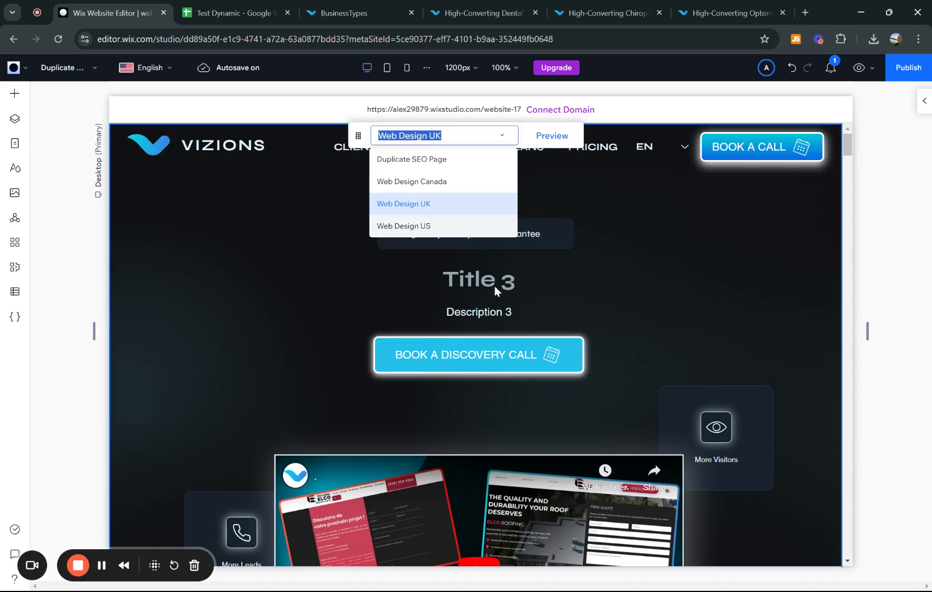
{"action": "left_click", "coordinate": [403, 226]}
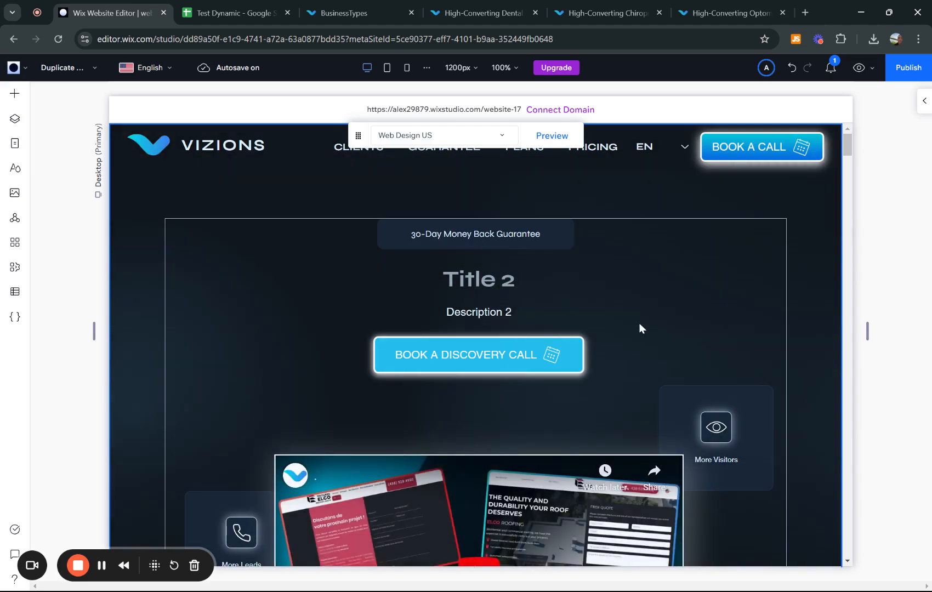
{"action": "scroll", "coordinate": [640, 322], "scroll_direction": "down", "scroll_amount": 15}
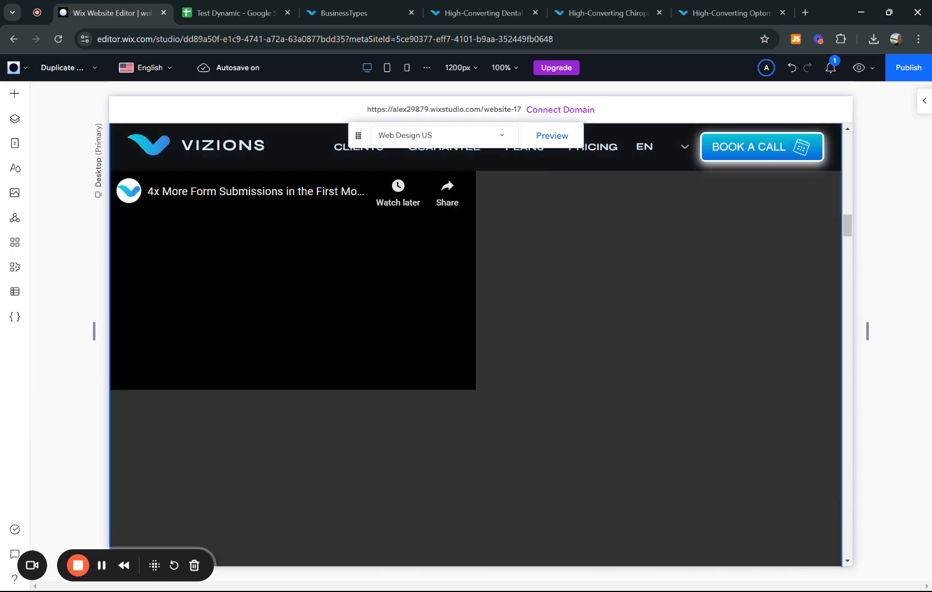
{"action": "scroll", "coordinate": [639, 323], "scroll_direction": "down", "scroll_amount": 10}
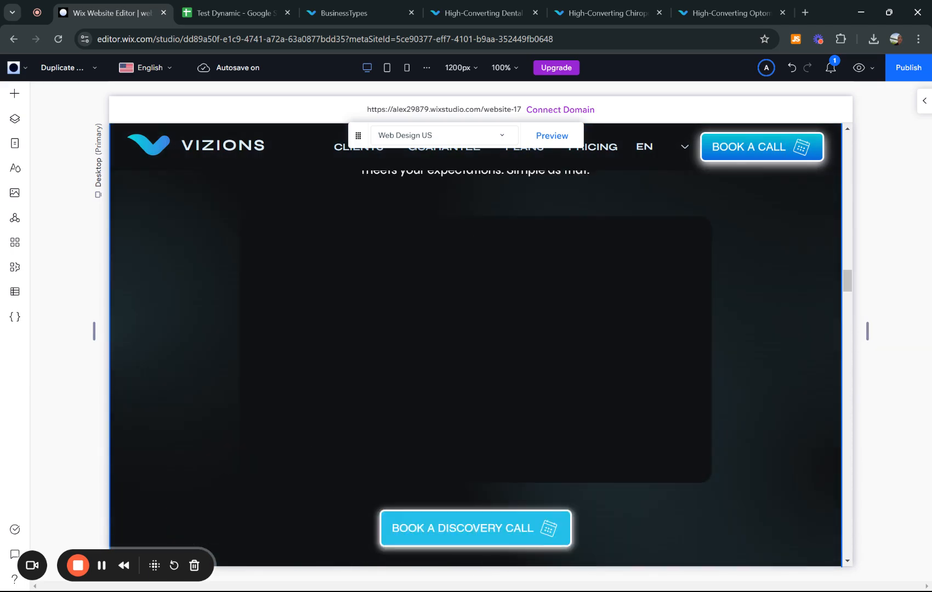
{"action": "scroll", "coordinate": [479, 234], "scroll_direction": "up", "scroll_amount": 1}
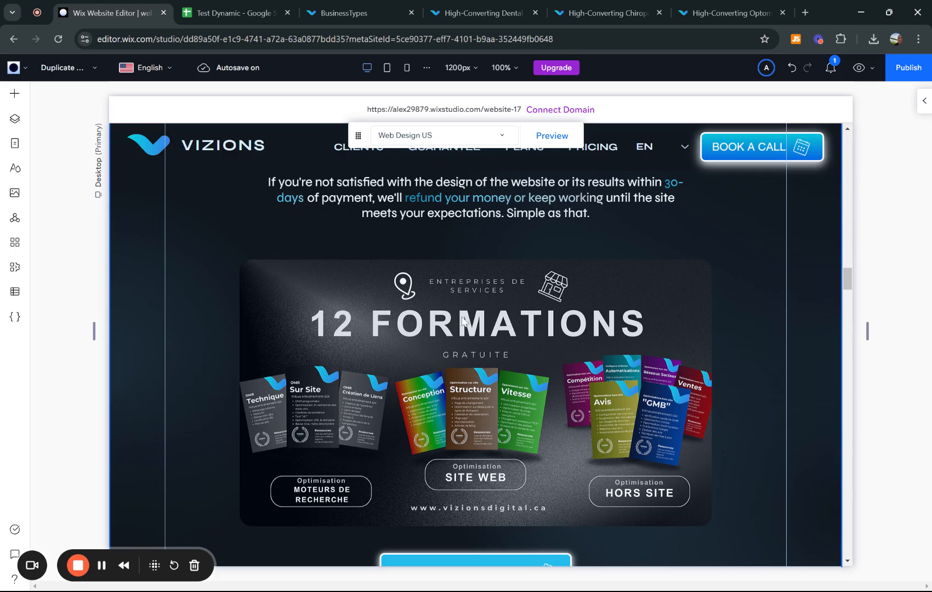
{"action": "scroll", "coordinate": [462, 318], "scroll_direction": "up", "scroll_amount": 15}
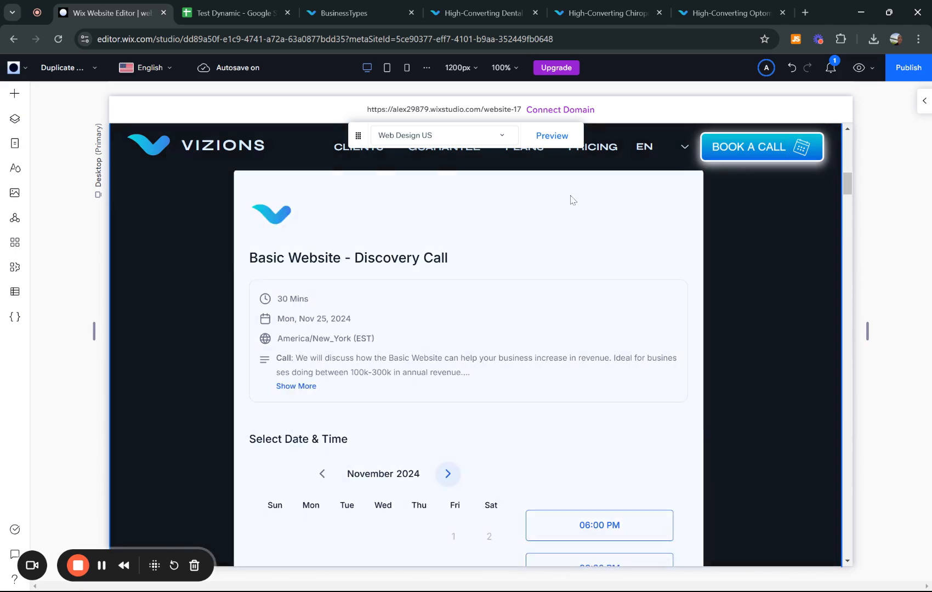
{"action": "scroll", "coordinate": [570, 199], "scroll_direction": "up", "scroll_amount": 5}
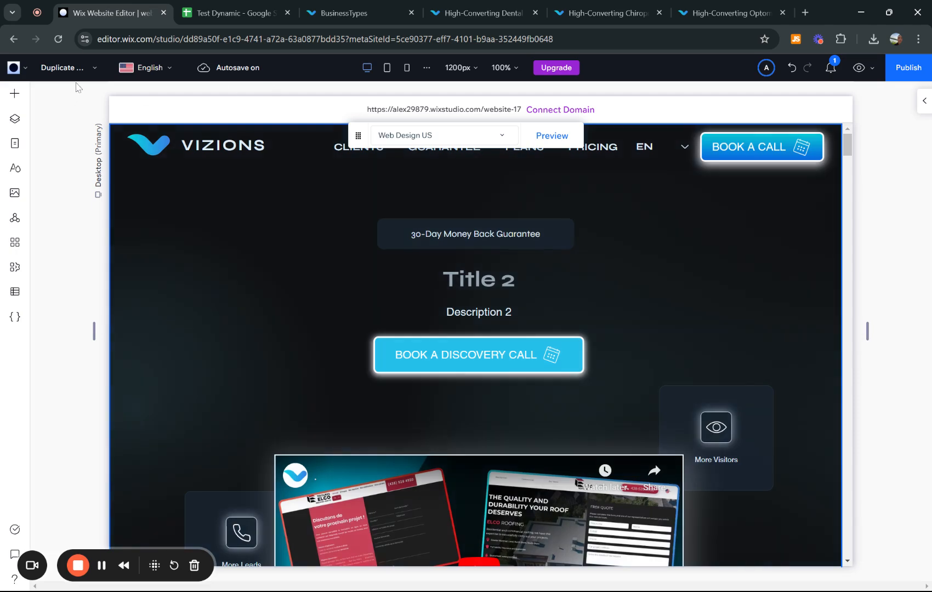
- From Manage Pages, choose Manage items for Duplicate SEO Page (Item) to show its collection items
{"action": "left_click", "coordinate": [63, 68]}
{"action": "scroll", "coordinate": [104, 335], "scroll_direction": "down", "scroll_amount": 5}
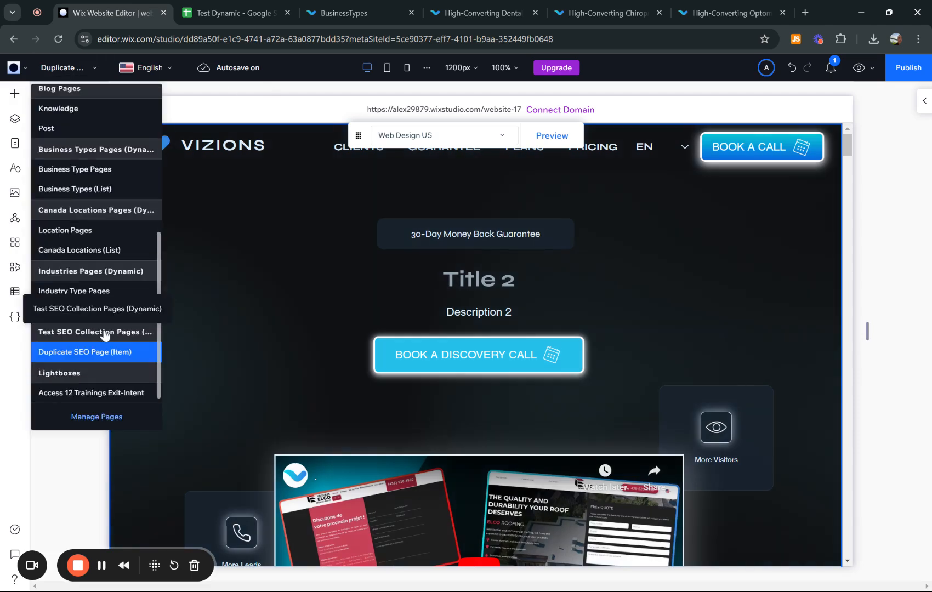
{"action": "left_click", "coordinate": [154, 354]}
{"action": "left_click", "coordinate": [60, 69]}
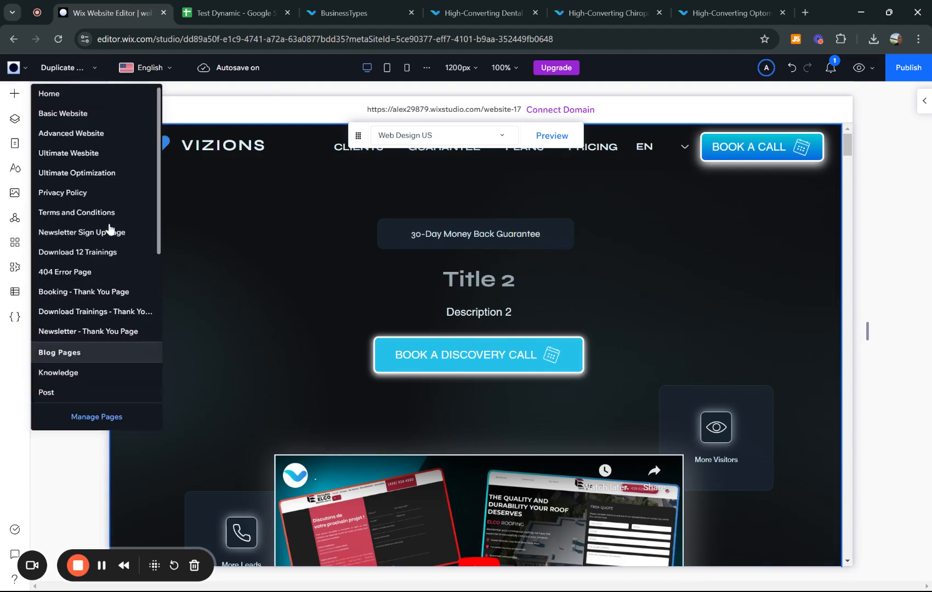
{"action": "scroll", "coordinate": [91, 407], "scroll_direction": "down", "scroll_amount": 5}
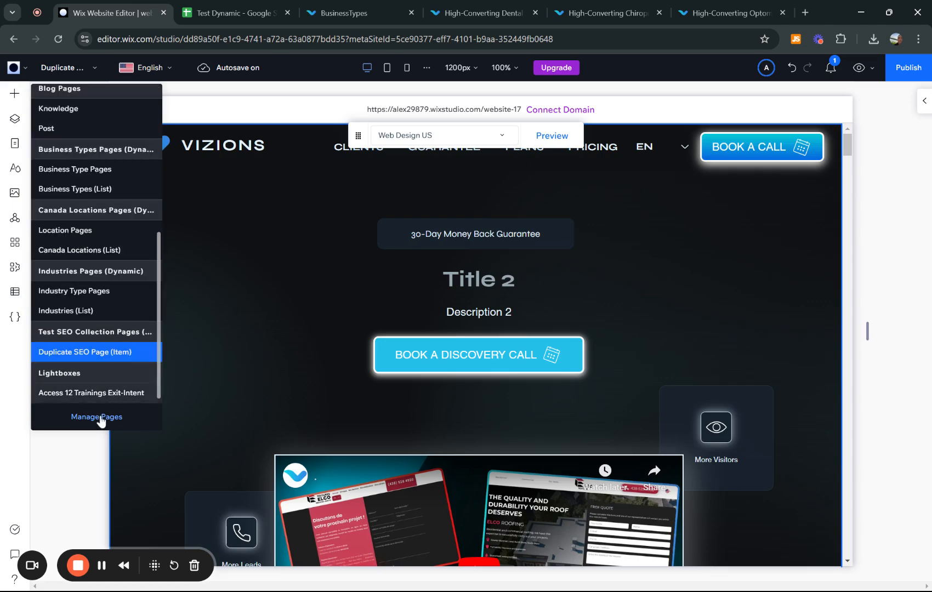
{"action": "left_click", "coordinate": [96, 417]}
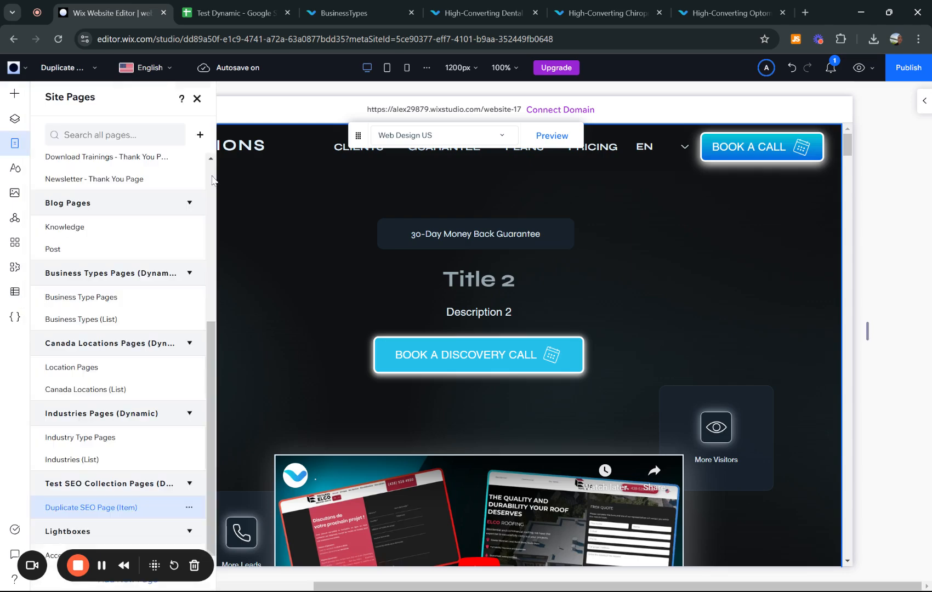
{"action": "left_click", "coordinate": [189, 509]}
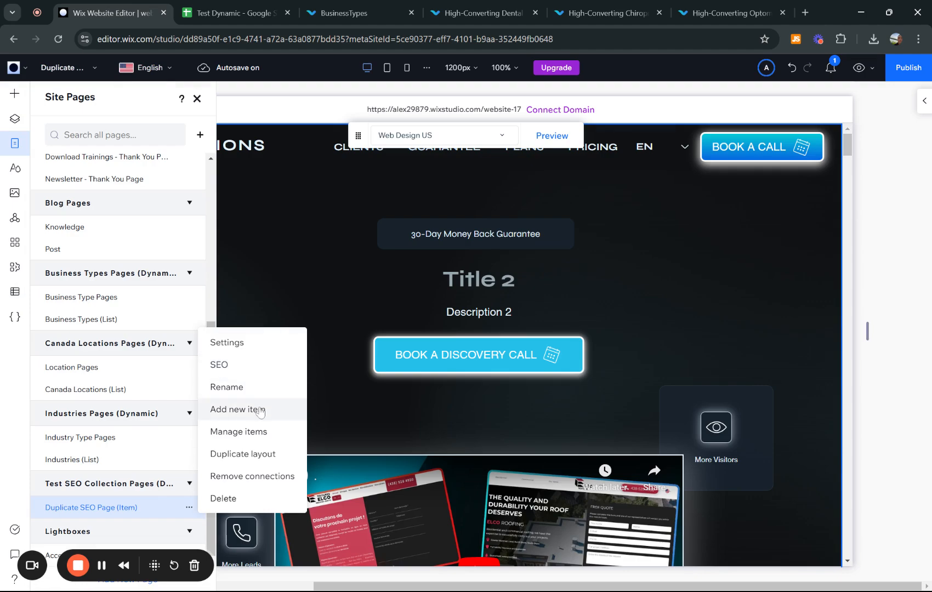
{"action": "left_click", "coordinate": [238, 433]}
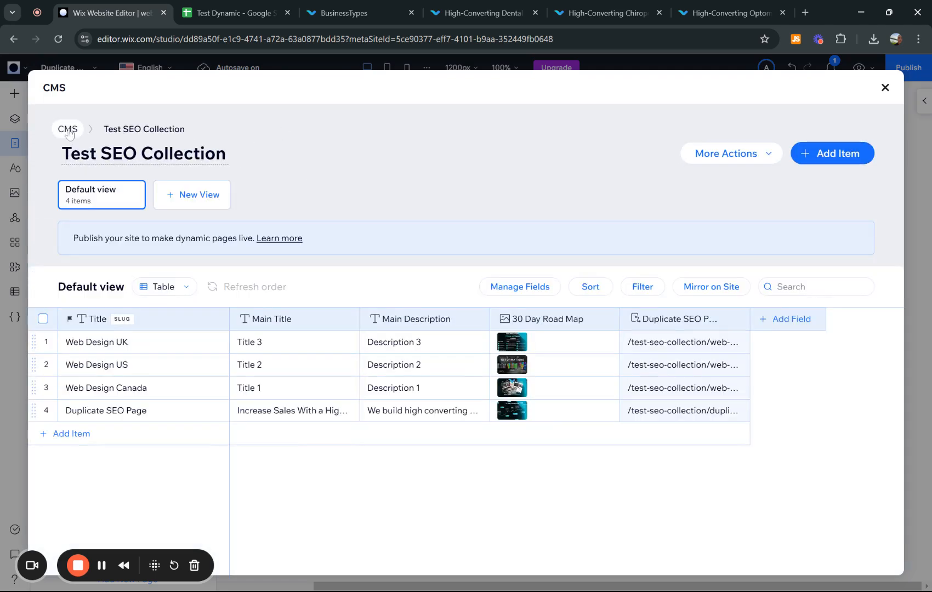
- Go back to all collections, open Business Types and scroll through its 300 items
{"action": "left_click", "coordinate": [68, 131]}
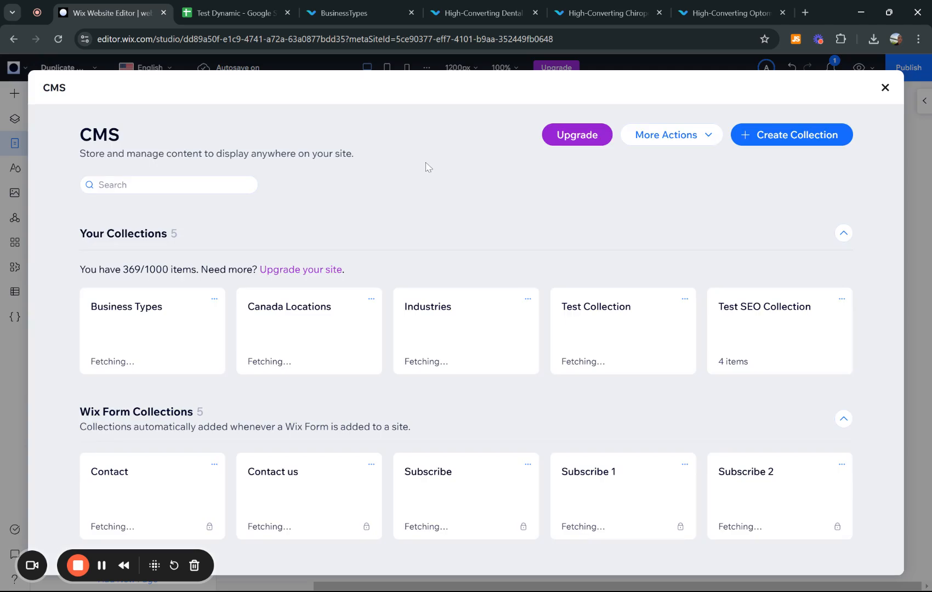
{"action": "left_click", "coordinate": [160, 356]}
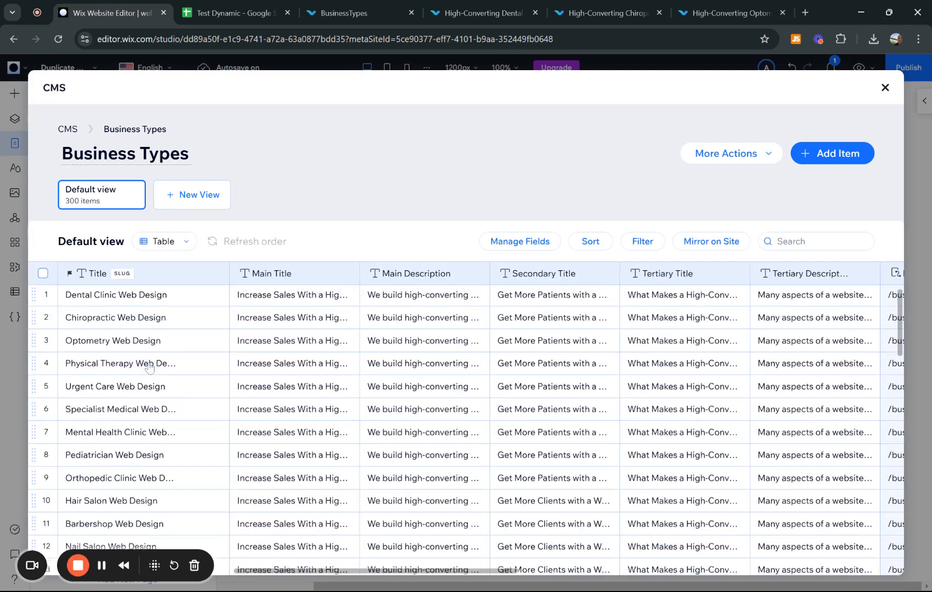
{"action": "scroll", "coordinate": [149, 366], "scroll_direction": "down", "scroll_amount": 5}
{"action": "scroll", "coordinate": [149, 367], "scroll_direction": "down", "scroll_amount": 6}
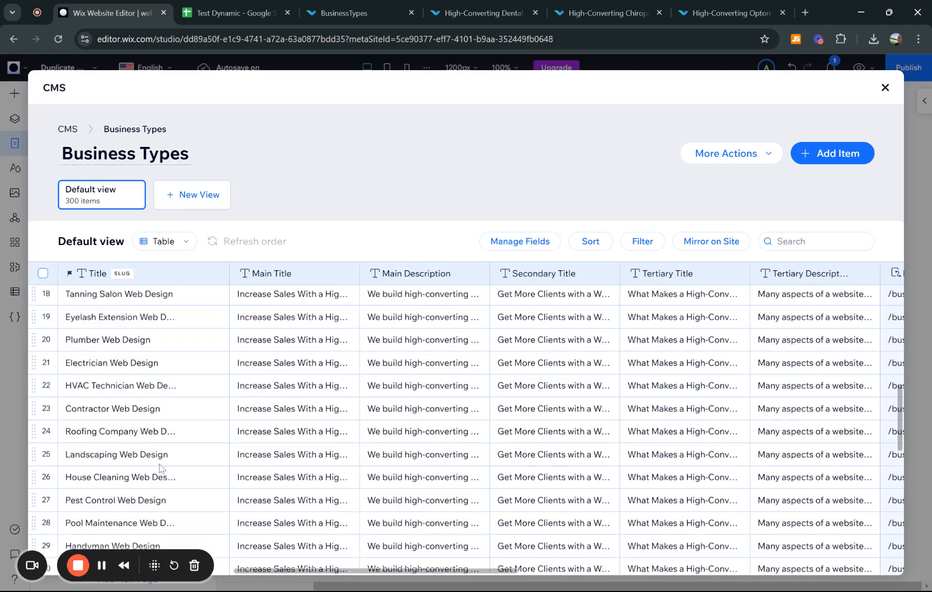
{"action": "scroll", "coordinate": [160, 467], "scroll_direction": "up", "scroll_amount": 7}
{"action": "scroll", "coordinate": [160, 468], "scroll_direction": "up", "scroll_amount": 5}
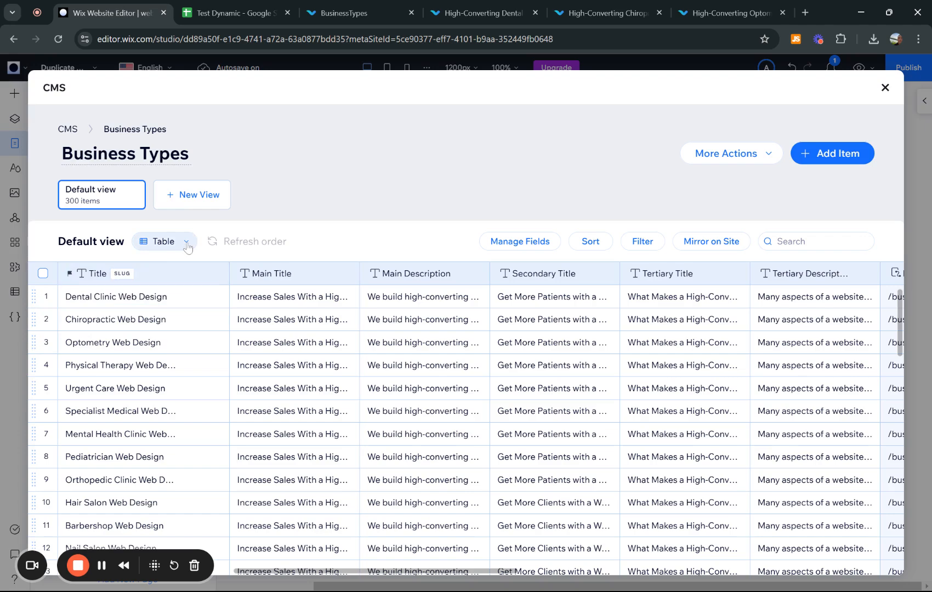
{"action": "scroll", "coordinate": [167, 329], "scroll_direction": "down", "scroll_amount": 1}
{"action": "scroll", "coordinate": [167, 335], "scroll_direction": "down", "scroll_amount": 15}
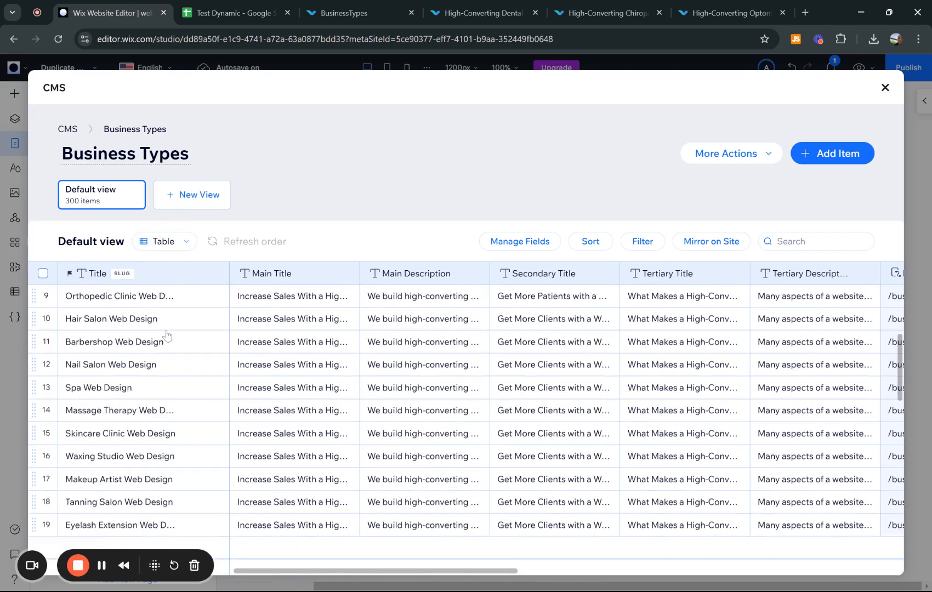
{"action": "scroll", "coordinate": [167, 335], "scroll_direction": "up", "scroll_amount": 15}
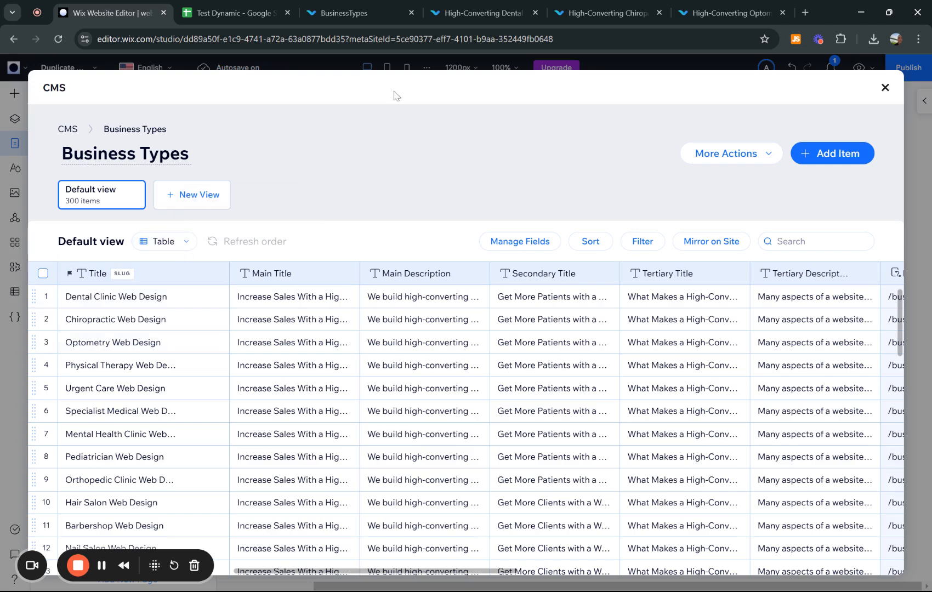
{"action": "scroll", "coordinate": [255, 349], "scroll_direction": "down", "scroll_amount": 15}
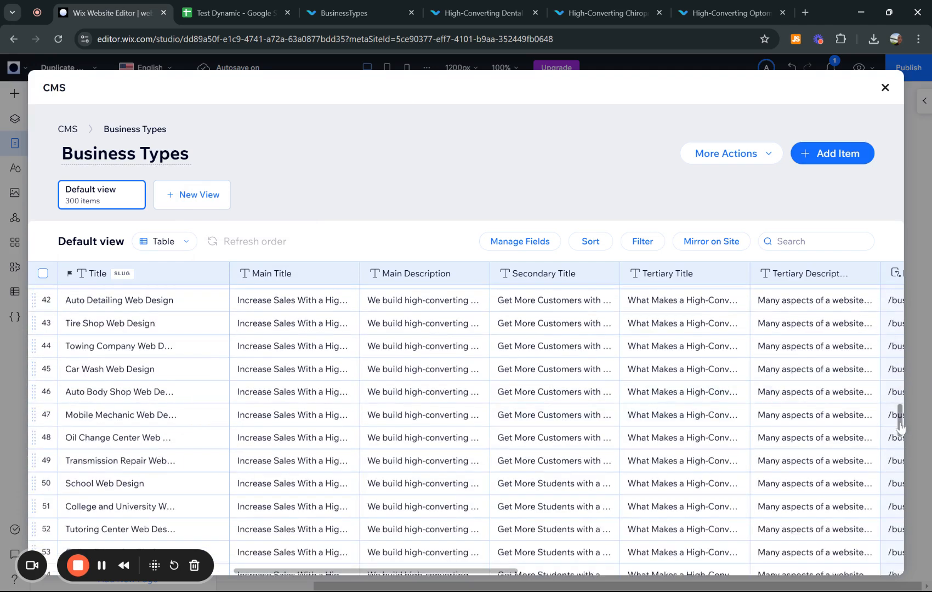
{"action": "scroll", "coordinate": [499, 439], "scroll_direction": "up", "scroll_amount": 15}
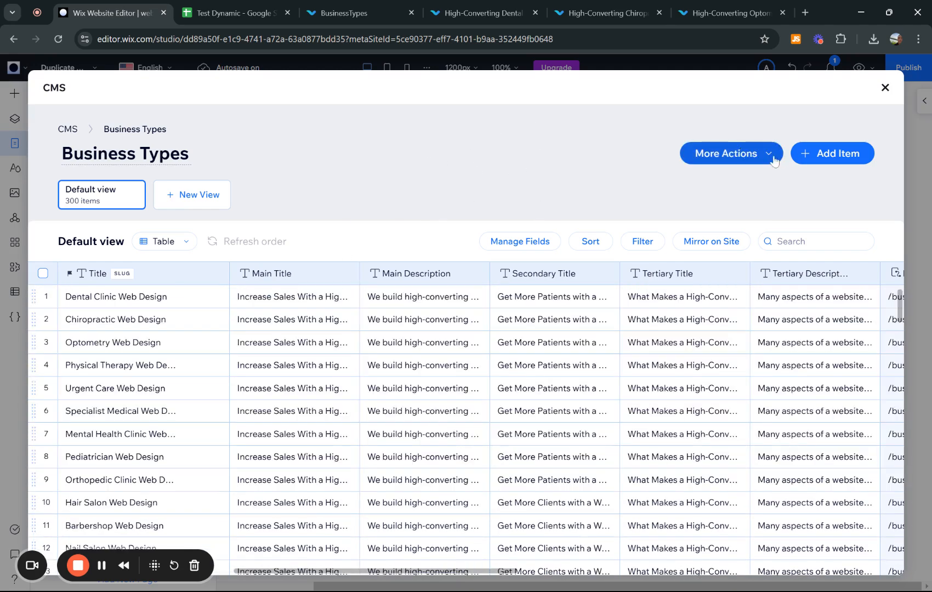
{"action": "left_click", "coordinate": [756, 157]}
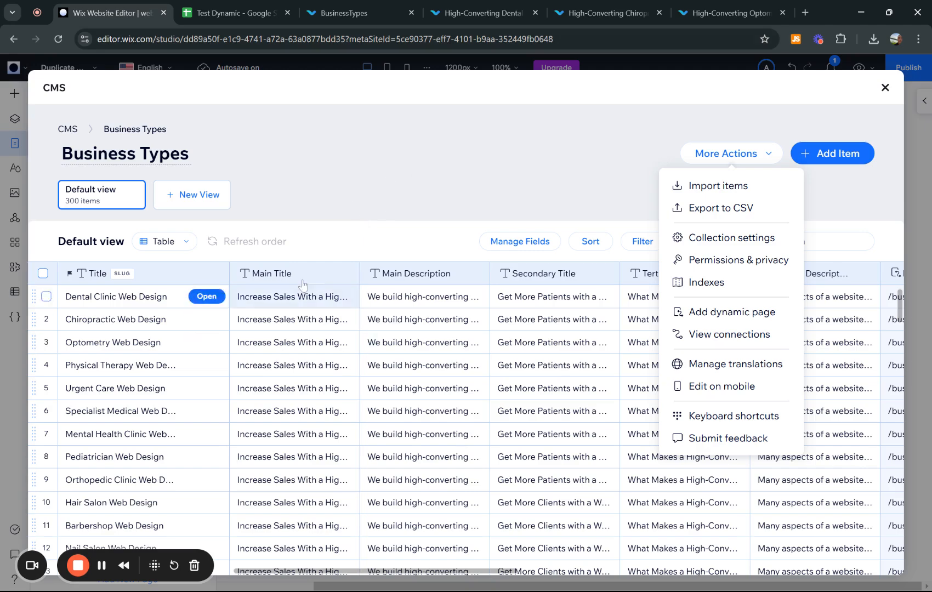
{"action": "scroll", "coordinate": [795, 399], "scroll_direction": "down", "scroll_amount": 20}
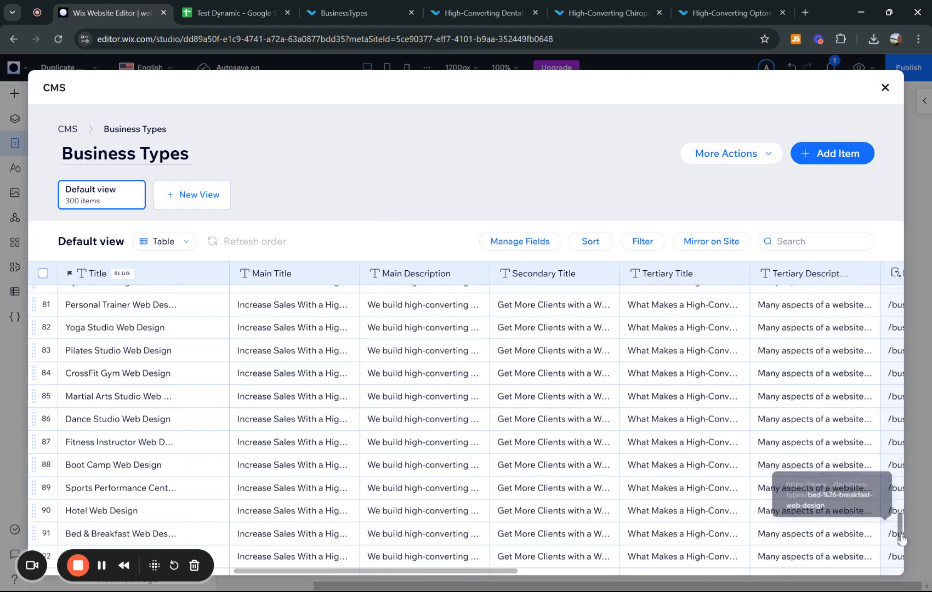
{"action": "left_click_drag", "start_coordinate": [899, 529], "coordinate": [901, 575]}
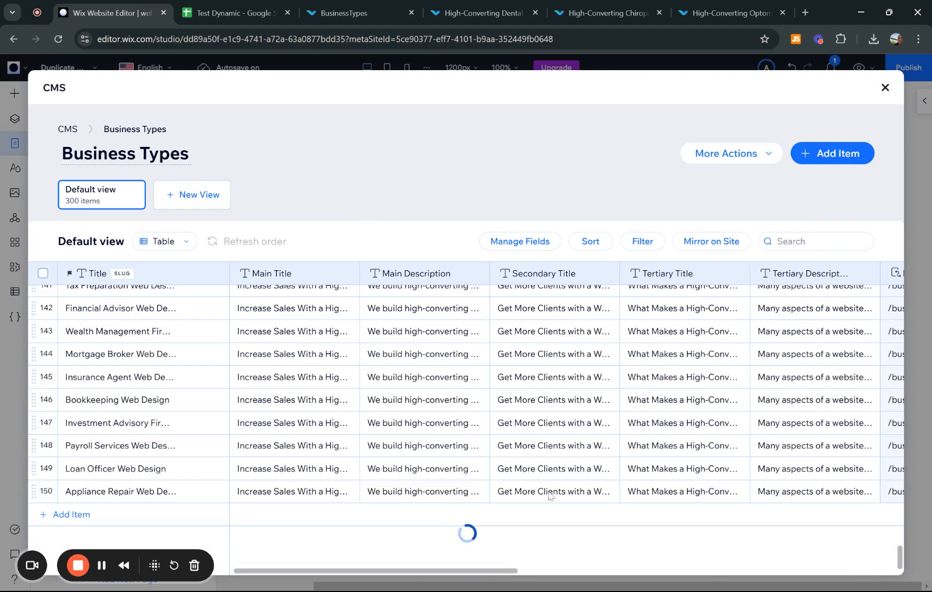
{"action": "scroll", "coordinate": [285, 461], "scroll_direction": "down", "scroll_amount": 12}
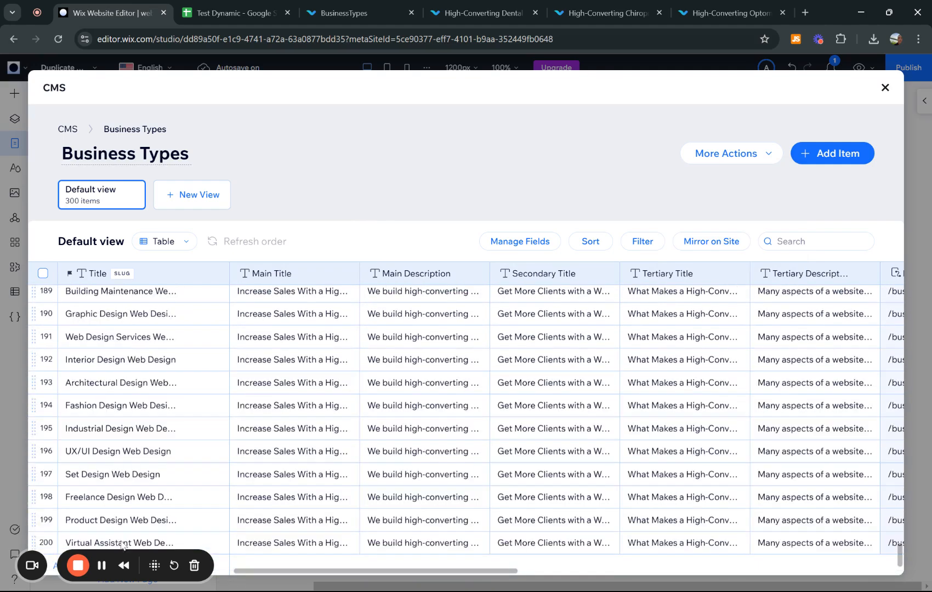
- Copy the page titles Home through Blog from A2:A11 of Test Dynamic, then return to Wix
{"action": "key", "text": "ctrl+Tab"}
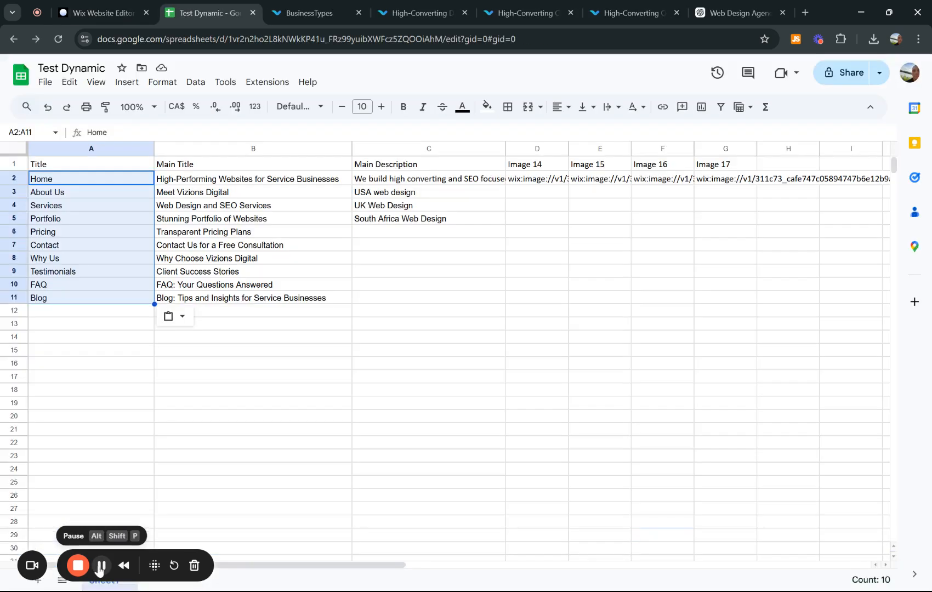
{"action": "left_click", "coordinate": [314, 392]}
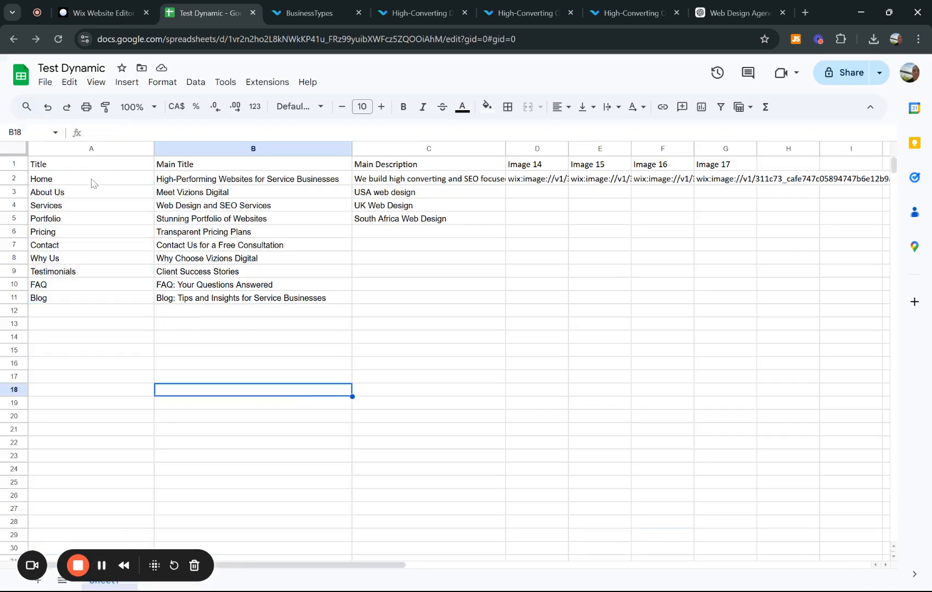
{"action": "left_click_drag", "start_coordinate": [92, 183], "coordinate": [82, 299]}
{"action": "key", "text": "ctrl+c"}
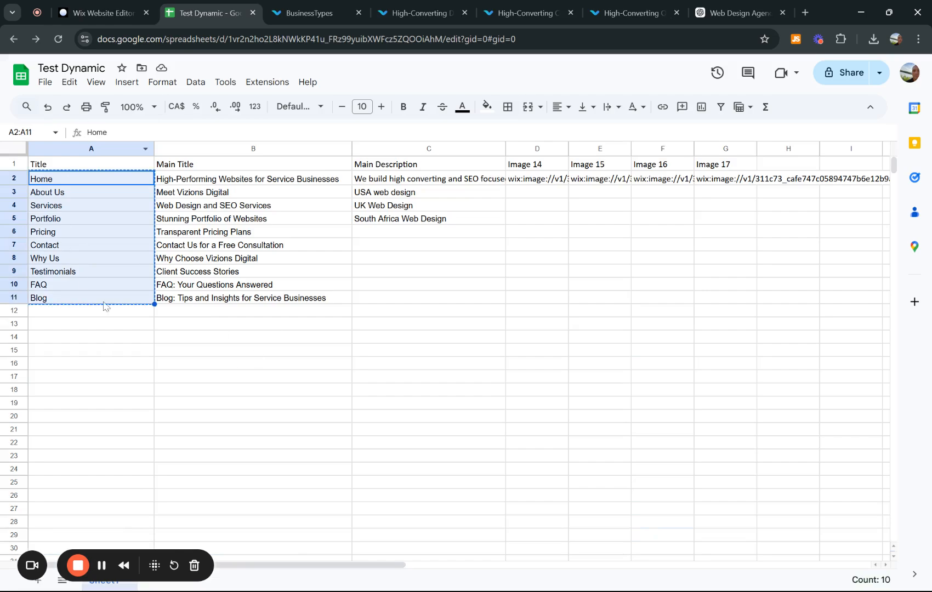
{"action": "left_click", "coordinate": [100, 10]}
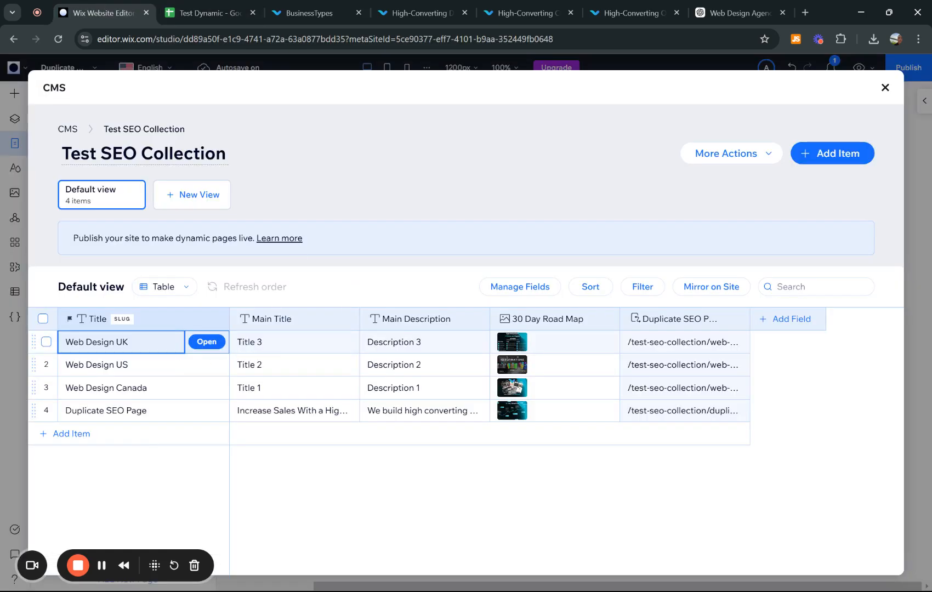
- Clear the page titles that were pasted as multiple lines into one new item's title
{"action": "left_click", "coordinate": [71, 434]}
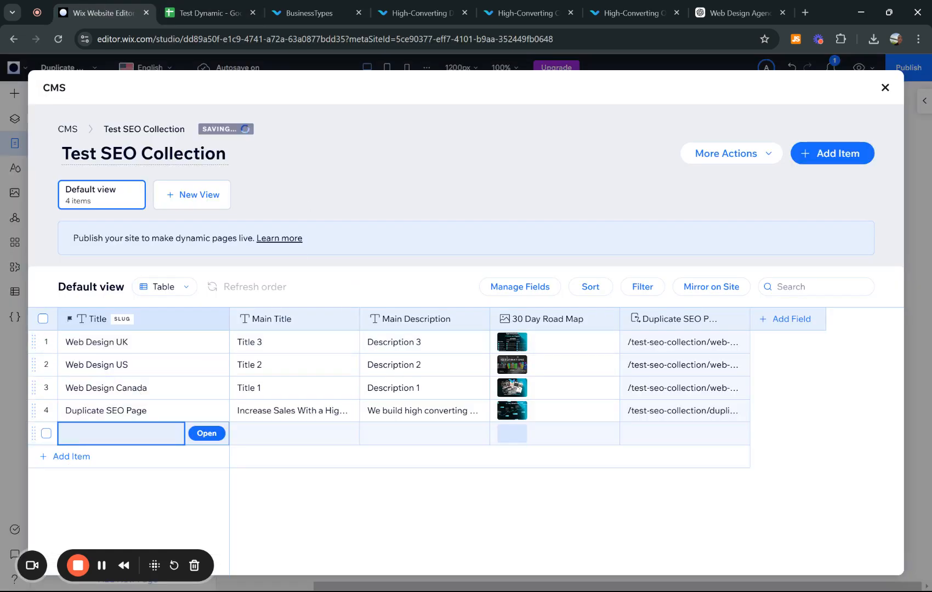
{"action": "key", "text": "ctrl+v"}
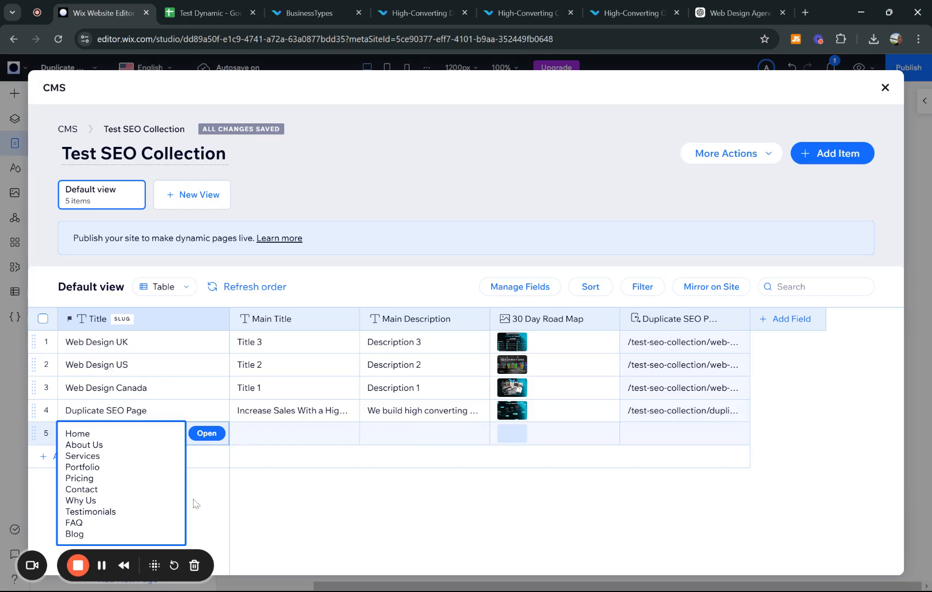
{"action": "left_click_drag", "start_coordinate": [85, 535], "coordinate": [53, 440]}
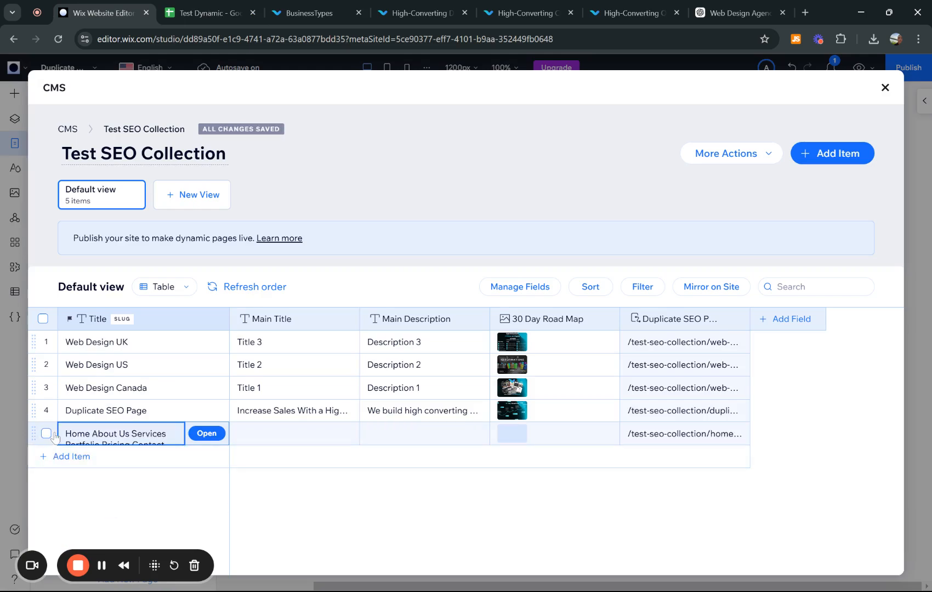
{"action": "double_click", "coordinate": [104, 434]}
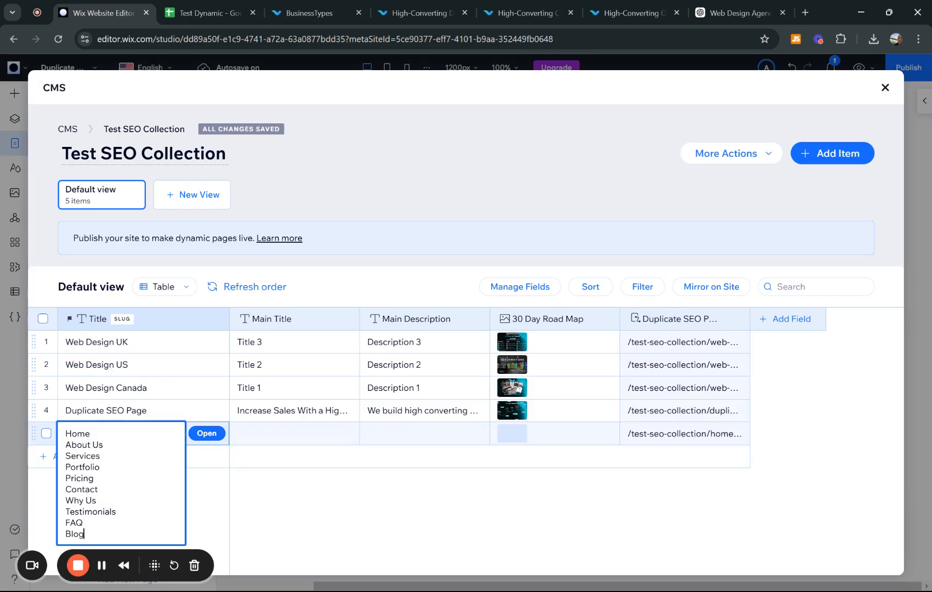
{"action": "left_click_drag", "start_coordinate": [85, 534], "coordinate": [64, 392]}
{"action": "key", "text": "Delete"}
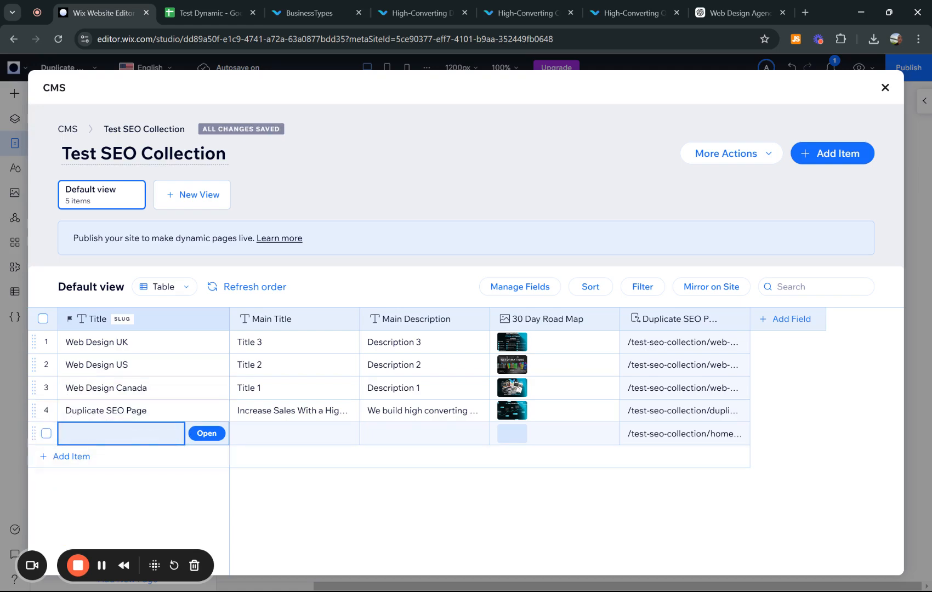
- Paste the ten page titles, Home through Blog, into the Title column's empty rows
{"action": "left_click", "coordinate": [167, 417]}
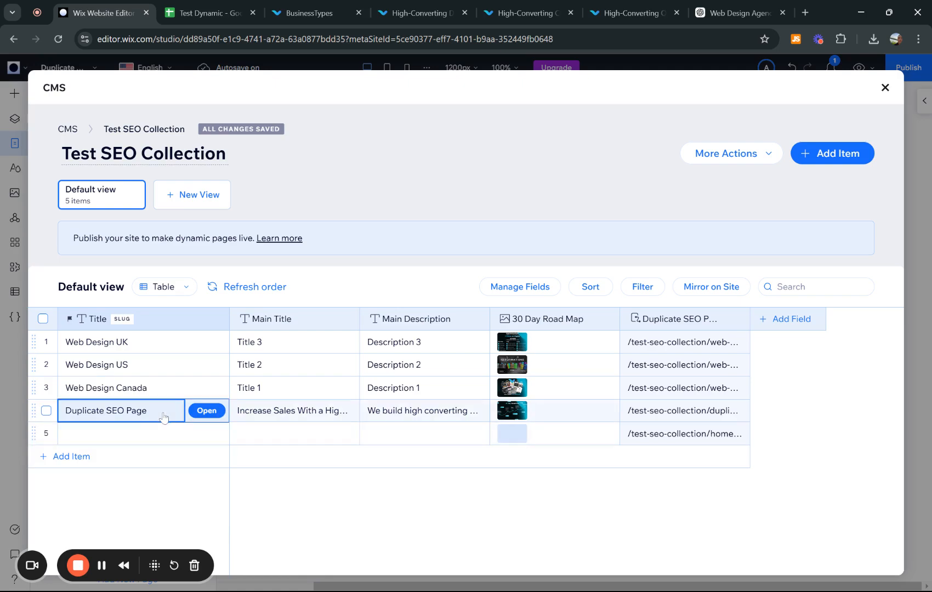
{"action": "left_click", "coordinate": [120, 435]}
{"action": "key", "text": "ctrl+v"}
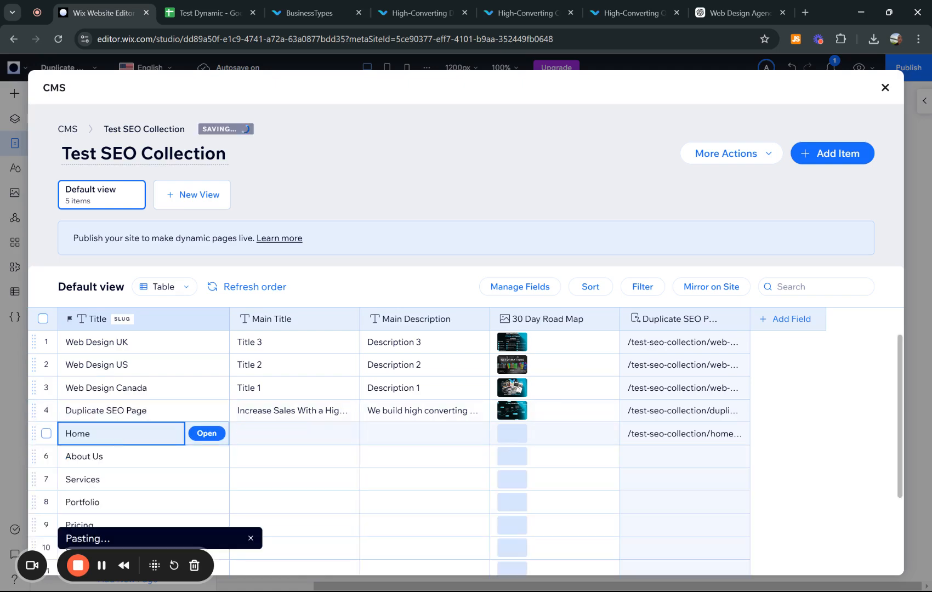
{"action": "scroll", "coordinate": [331, 435], "scroll_direction": "down", "scroll_amount": 3}
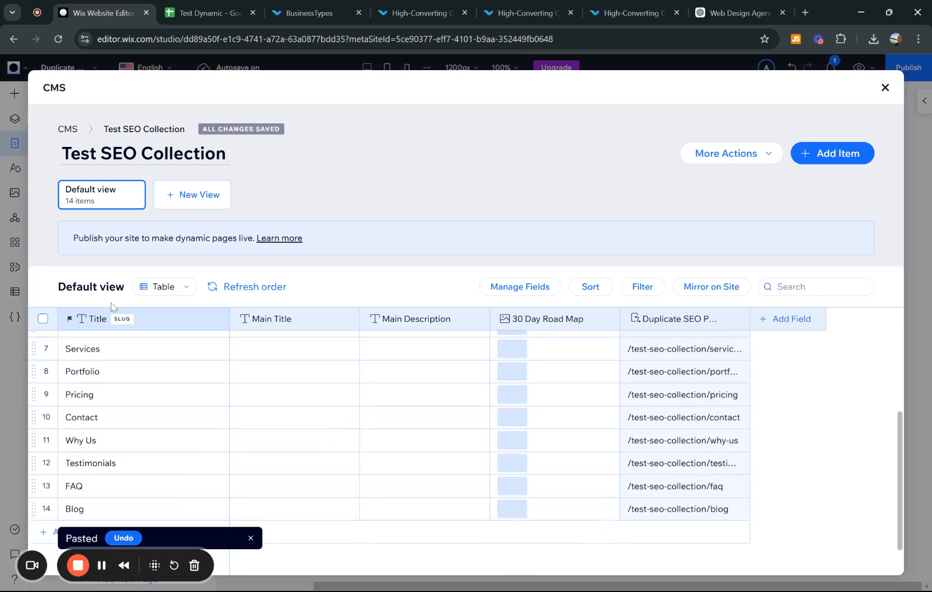
{"action": "scroll", "coordinate": [99, 394], "scroll_direction": "up", "scroll_amount": 1}
{"action": "scroll", "coordinate": [82, 417], "scroll_direction": "up", "scroll_amount": 1}
{"action": "scroll", "coordinate": [64, 435], "scroll_direction": "down", "scroll_amount": 2}
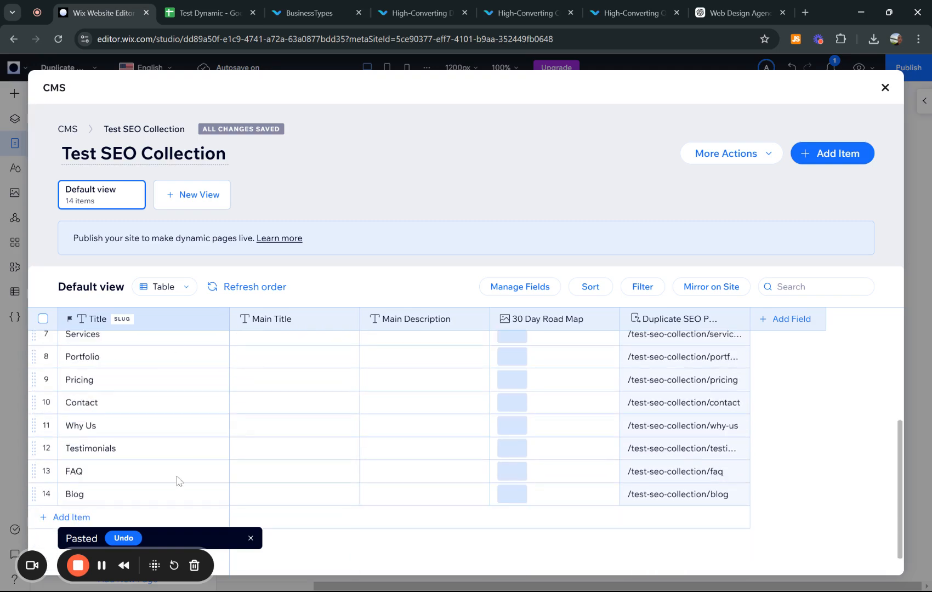
{"action": "scroll", "coordinate": [262, 378], "scroll_direction": "up", "scroll_amount": 3}
- Copy the main titles in B2:B11 from the Test Dynamic sheet
{"action": "left_click", "coordinate": [209, 13]}
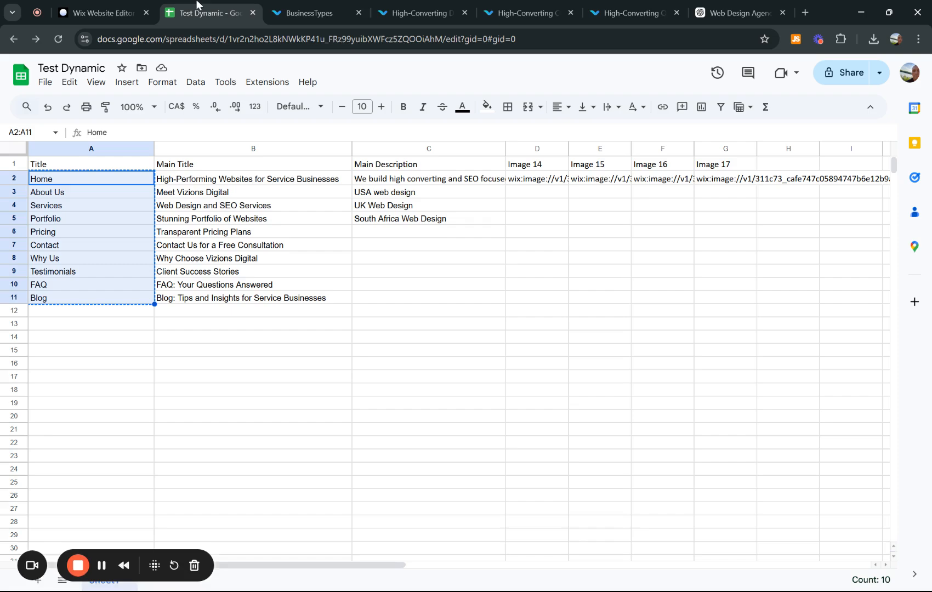
{"action": "left_click_drag", "start_coordinate": [187, 179], "coordinate": [178, 301]}
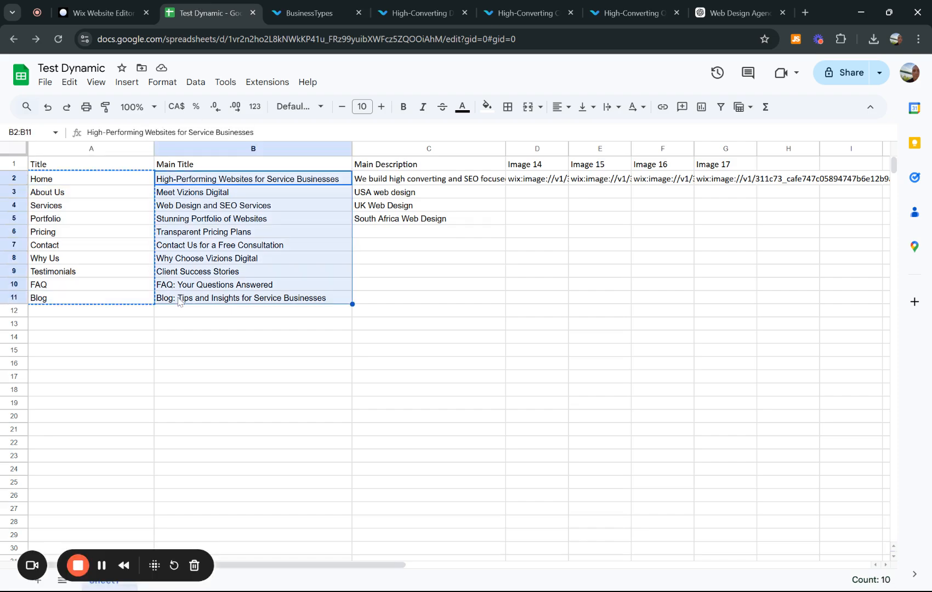
{"action": "key", "text": "ctrl+c"}
{"action": "left_click", "coordinate": [91, 12]}
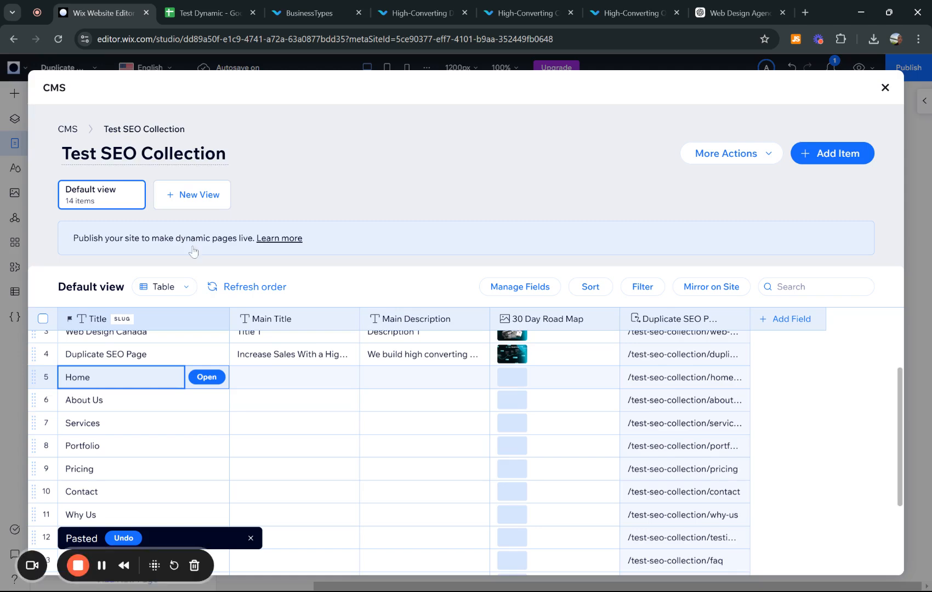
- Paste the copied main titles into the Main Title column, starting at the Home row
{"action": "left_click", "coordinate": [268, 377]}
{"action": "key", "text": "ctrl+v"}
{"action": "scroll", "coordinate": [222, 431], "scroll_direction": "down", "scroll_amount": 3}
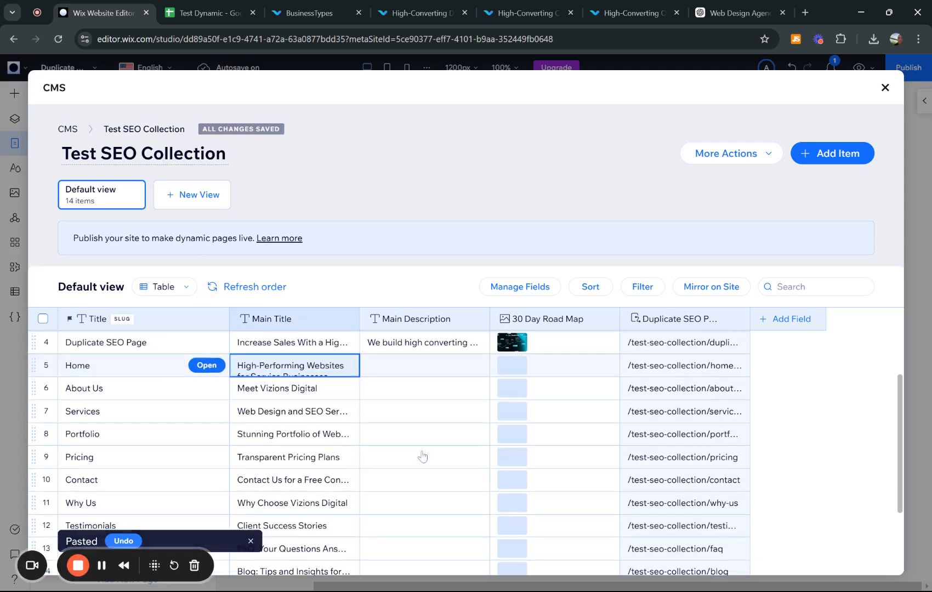
{"action": "scroll", "coordinate": [222, 431], "scroll_direction": "up", "scroll_amount": 3}
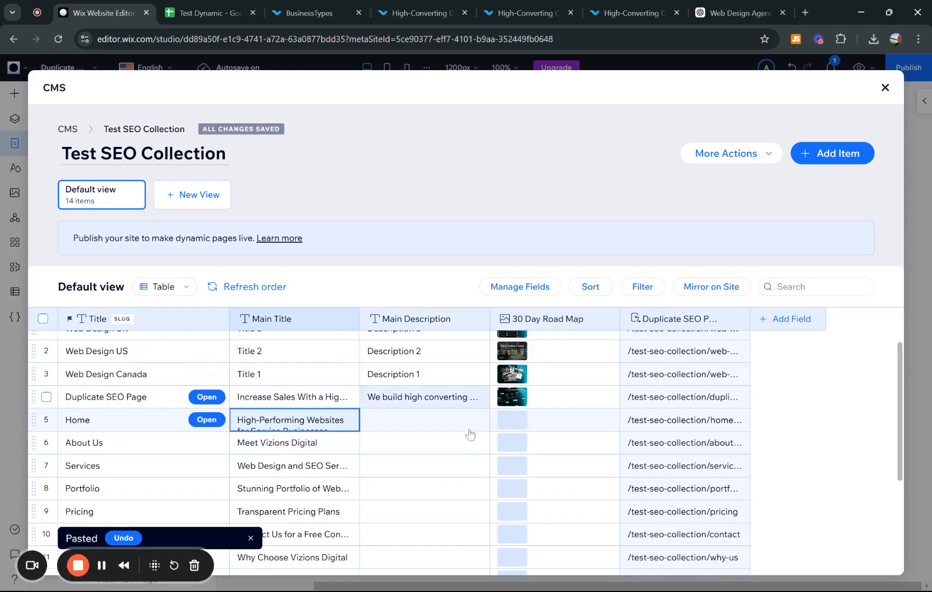
- Paste the same main titles into the Main Description column and check the filled rows
{"action": "left_click", "coordinate": [428, 421]}
{"action": "key", "text": "ctrl+v"}
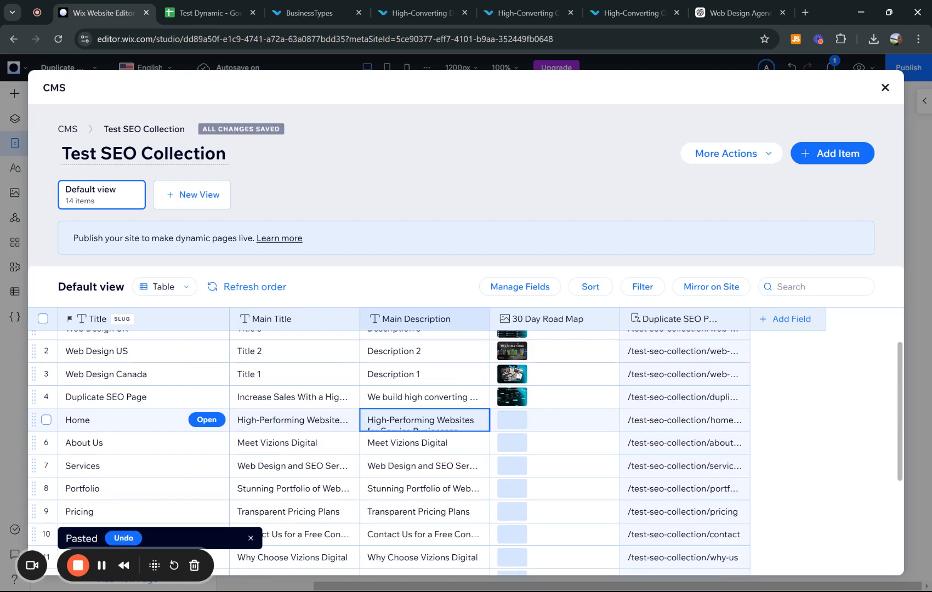
{"action": "scroll", "coordinate": [546, 426], "scroll_direction": "down", "scroll_amount": 3}
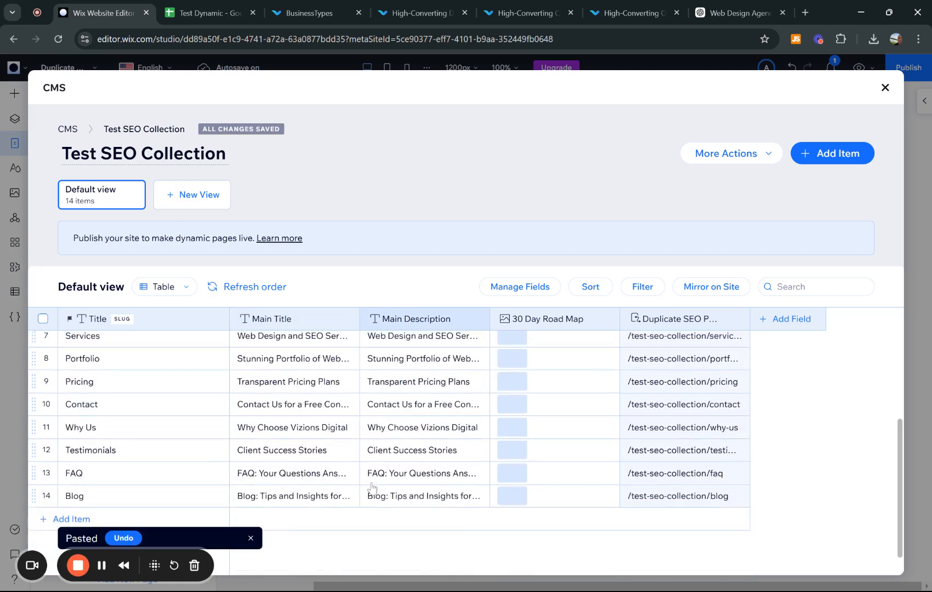
{"action": "scroll", "coordinate": [546, 426], "scroll_direction": "up", "scroll_amount": 4}
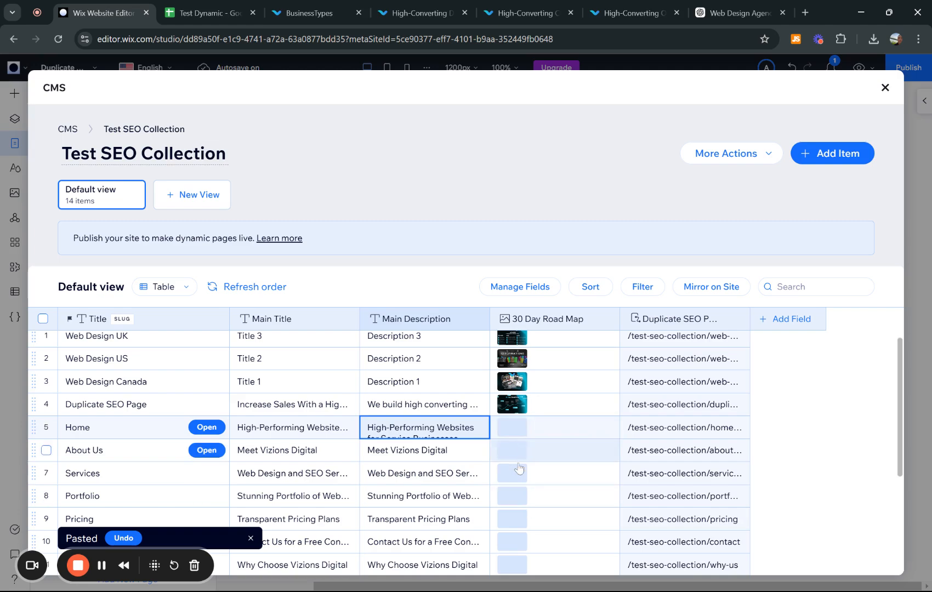
{"action": "scroll", "coordinate": [515, 470], "scroll_direction": "down", "scroll_amount": 3}
{"action": "scroll", "coordinate": [556, 433], "scroll_direction": "up", "scroll_amount": 2}
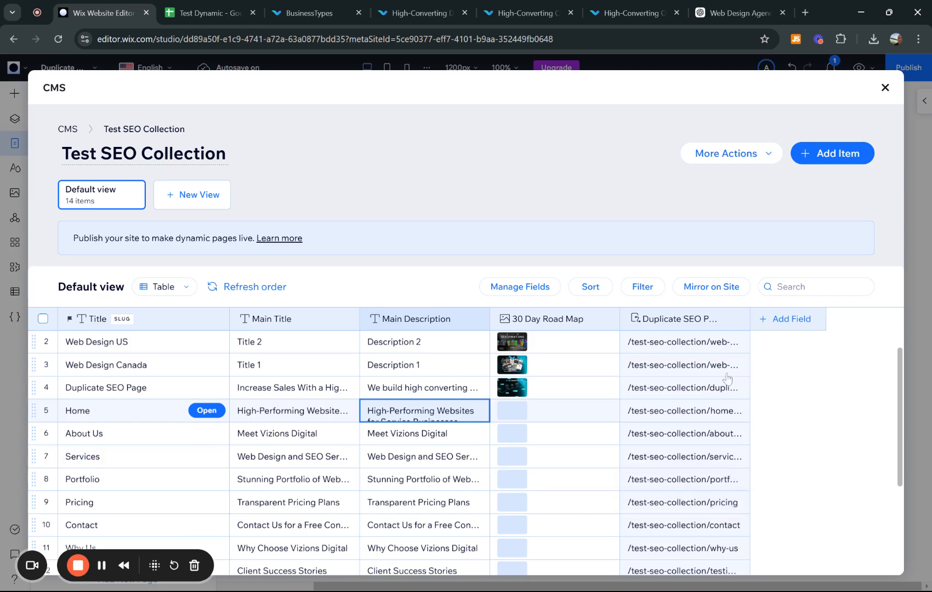
{"action": "scroll", "coordinate": [686, 422], "scroll_direction": "down", "scroll_amount": 2}
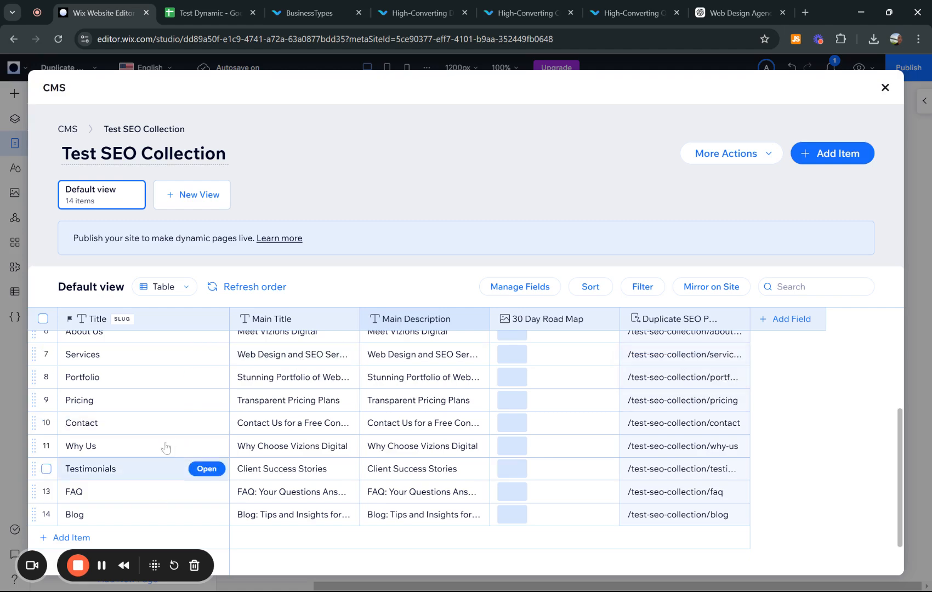
{"action": "scroll", "coordinate": [174, 384], "scroll_direction": "up", "scroll_amount": 3}
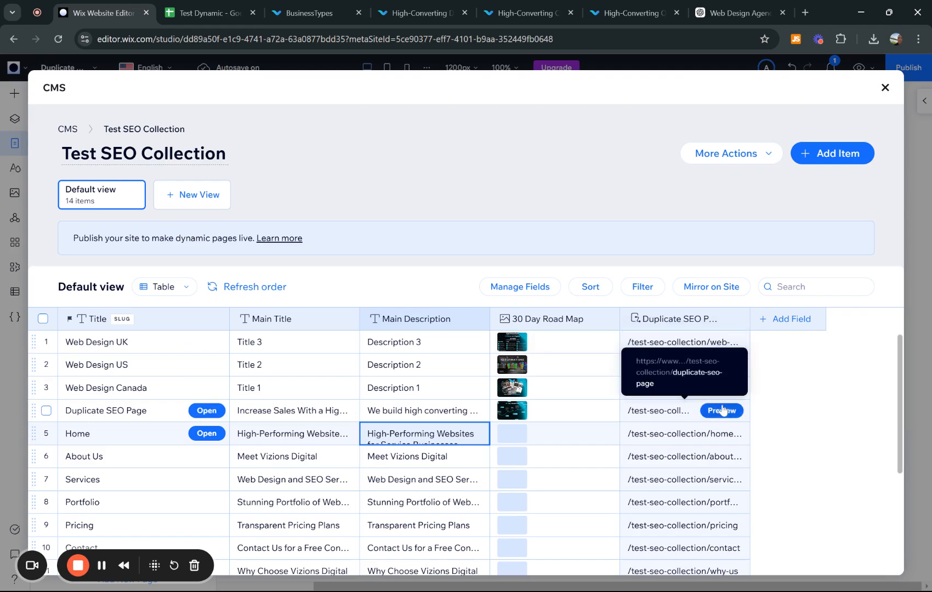
- Open the Business Types collection and inspect its Title Tag and Meta Description columns
{"action": "left_click", "coordinate": [68, 129]}
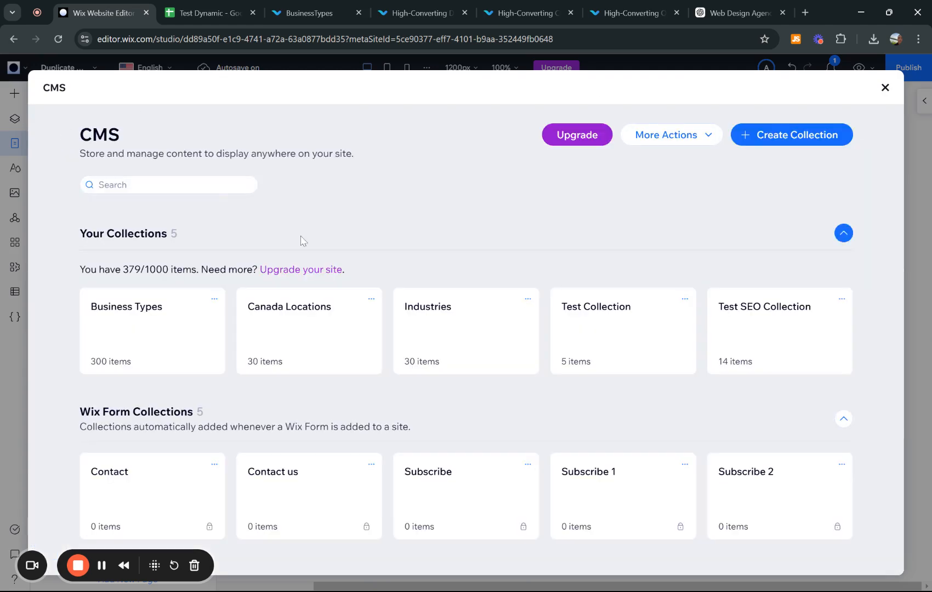
{"action": "left_click", "coordinate": [160, 337]}
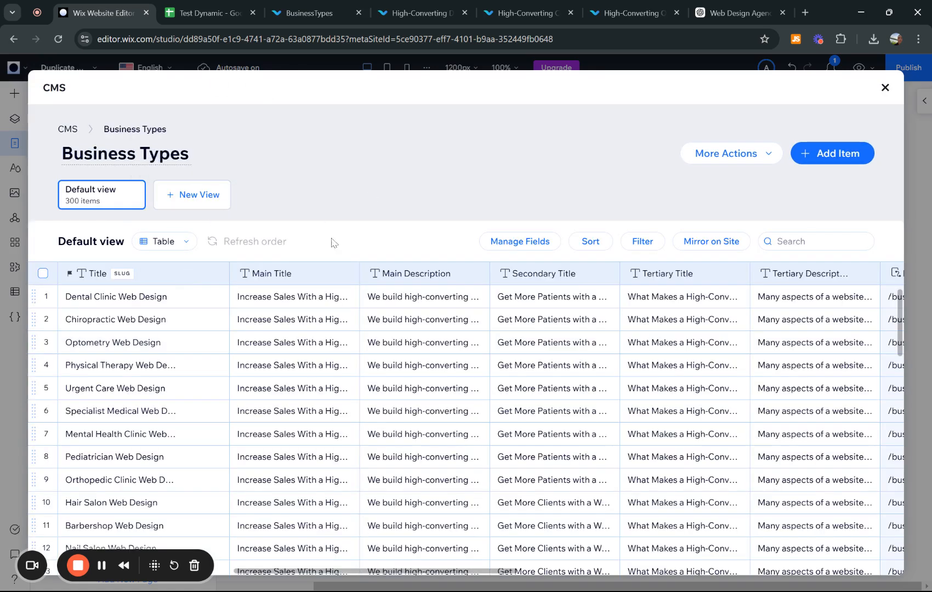
{"action": "scroll", "coordinate": [266, 338], "scroll_direction": "right", "scroll_amount": 3}
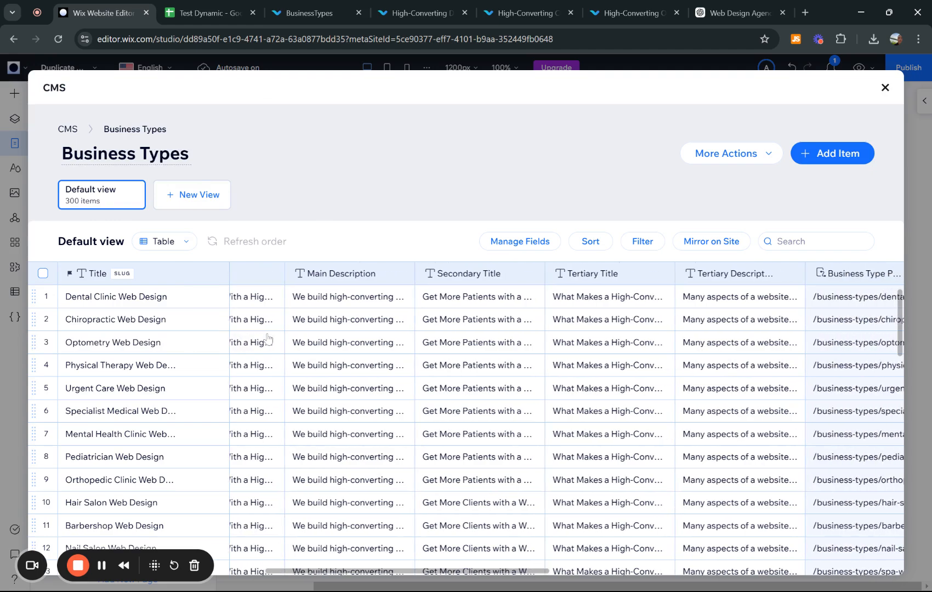
{"action": "scroll", "coordinate": [448, 372], "scroll_direction": "right", "scroll_amount": 5}
{"action": "scroll", "coordinate": [461, 296], "scroll_direction": "right", "scroll_amount": 3}
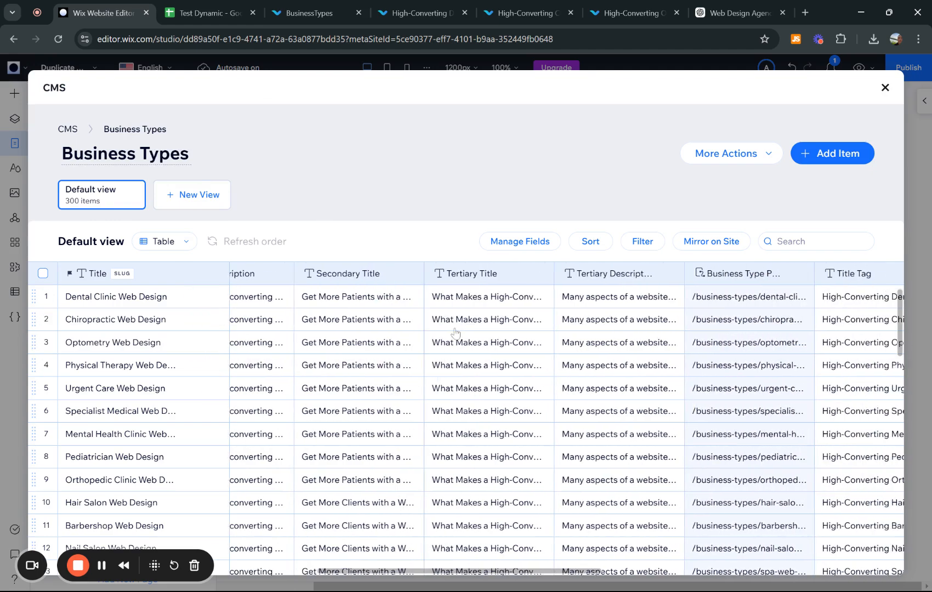
{"action": "scroll", "coordinate": [510, 329], "scroll_direction": "right", "scroll_amount": 5}
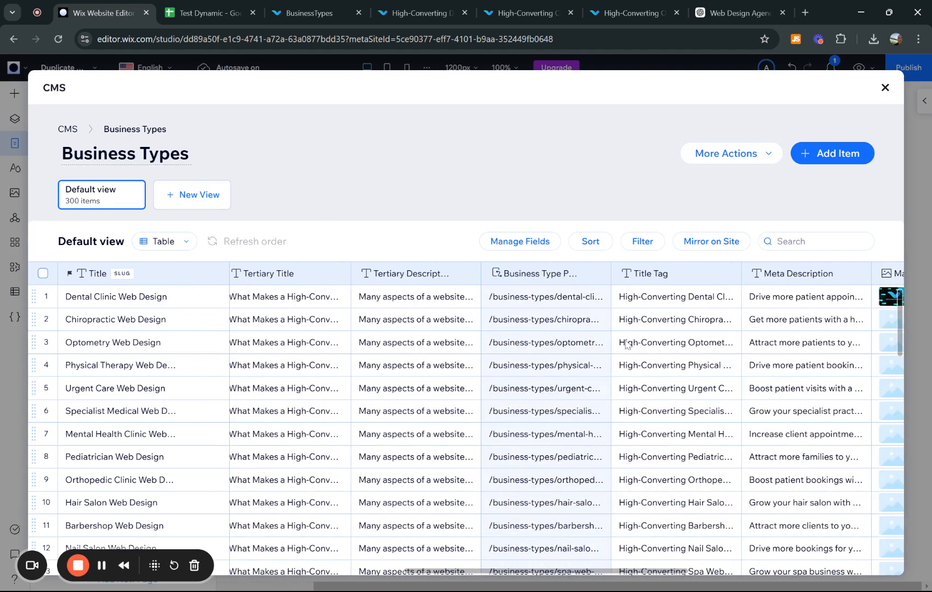
{"action": "scroll", "coordinate": [603, 341], "scroll_direction": "right", "scroll_amount": 5}
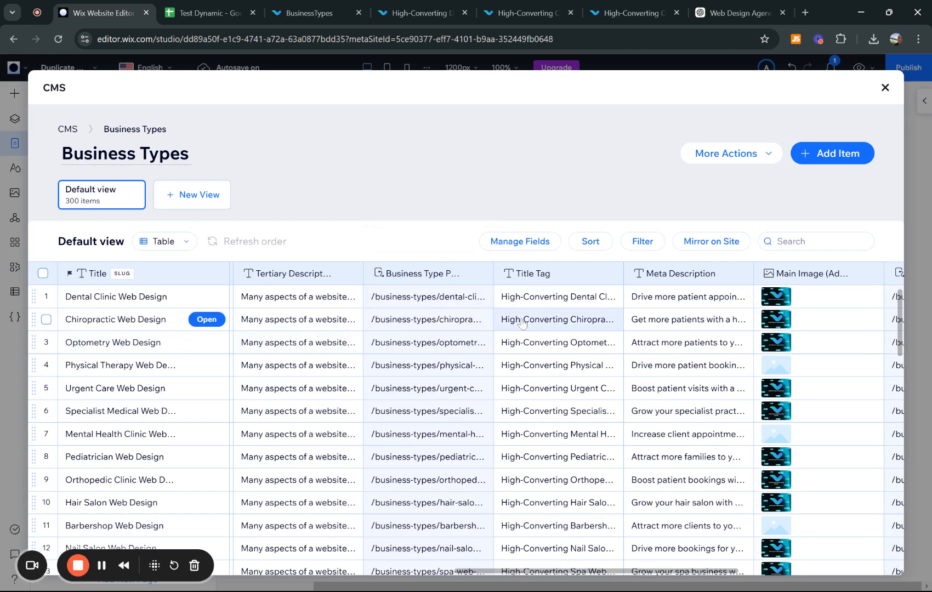
{"action": "scroll", "coordinate": [434, 274], "scroll_direction": "right", "scroll_amount": 2}
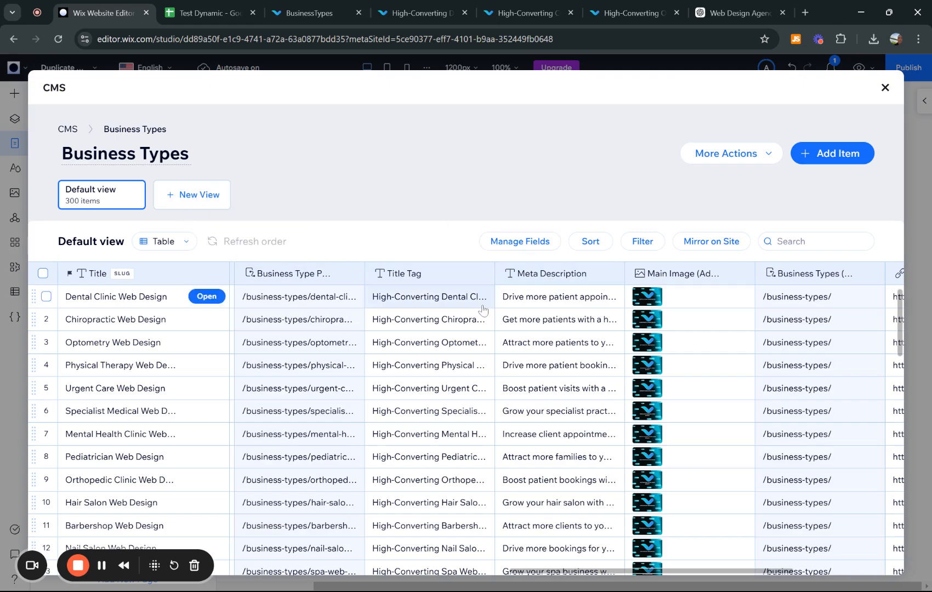
{"action": "scroll", "coordinate": [417, 332], "scroll_direction": "left", "scroll_amount": 3}
{"action": "scroll", "coordinate": [433, 312], "scroll_direction": "right", "scroll_amount": 2}
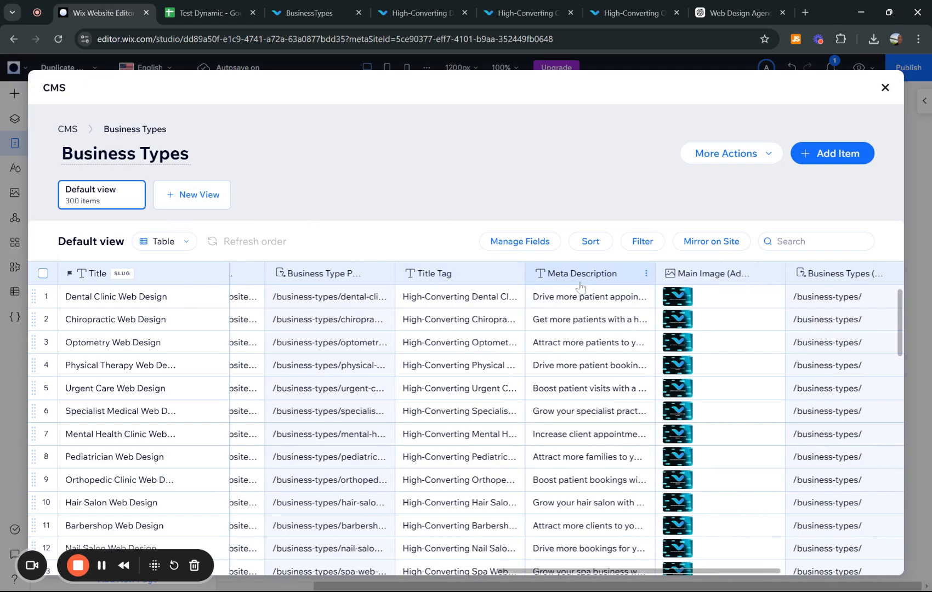
{"action": "scroll", "coordinate": [566, 318], "scroll_direction": "right", "scroll_amount": 3}
{"action": "scroll", "coordinate": [603, 315], "scroll_direction": "left", "scroll_amount": 1}
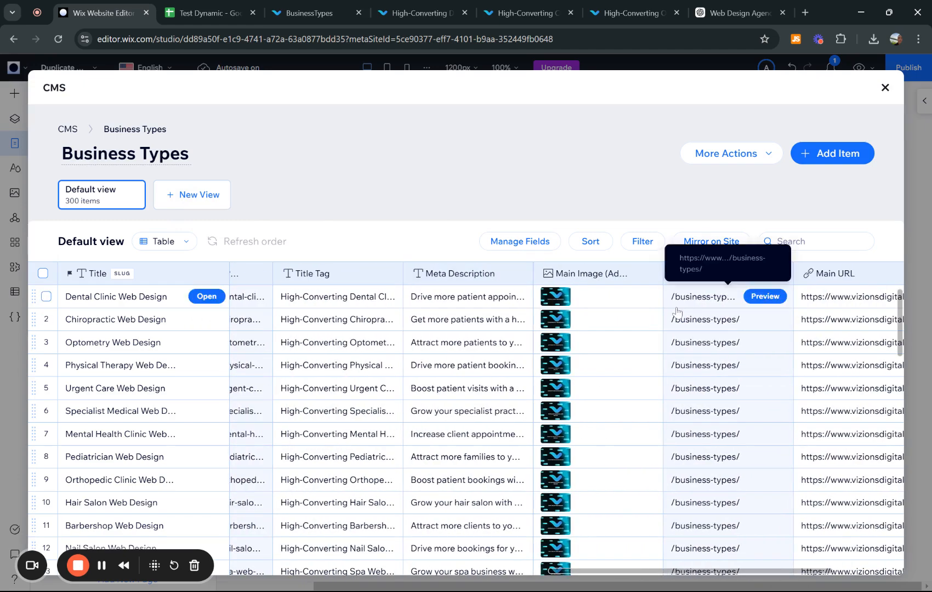
{"action": "scroll", "coordinate": [677, 312], "scroll_direction": "right", "scroll_amount": 3}
{"action": "scroll", "coordinate": [611, 333], "scroll_direction": "left", "scroll_amount": 1}
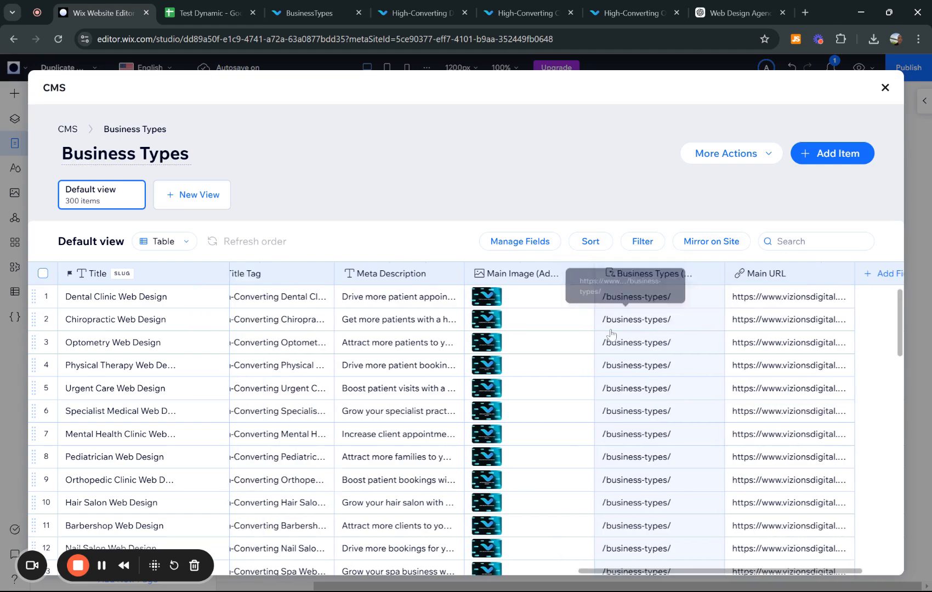
{"action": "scroll", "coordinate": [611, 333], "scroll_direction": "left", "scroll_amount": 2}
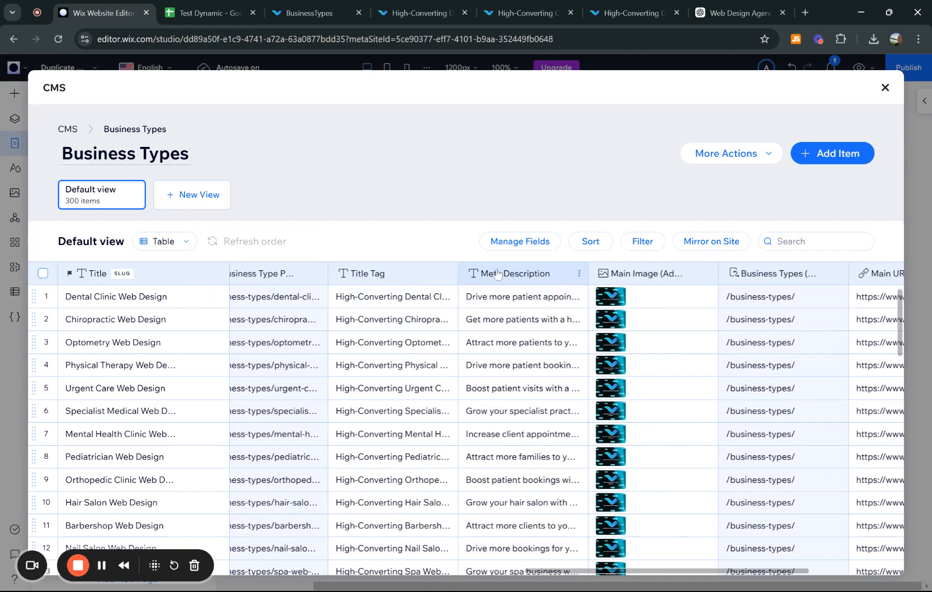
- Add a Title Tag text field to the Test SEO Collection
{"action": "left_click", "coordinate": [66, 129]}
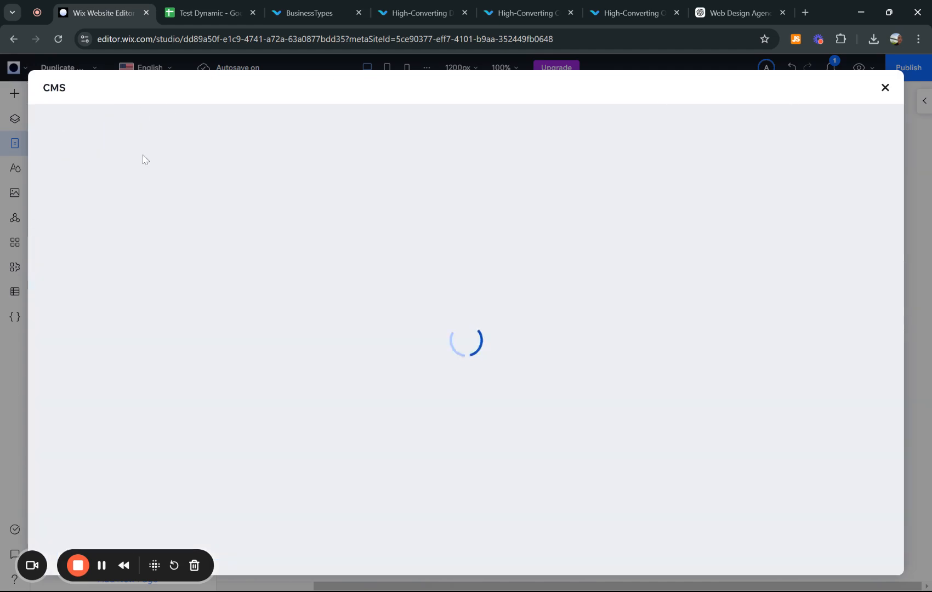
{"action": "left_click", "coordinate": [771, 335]}
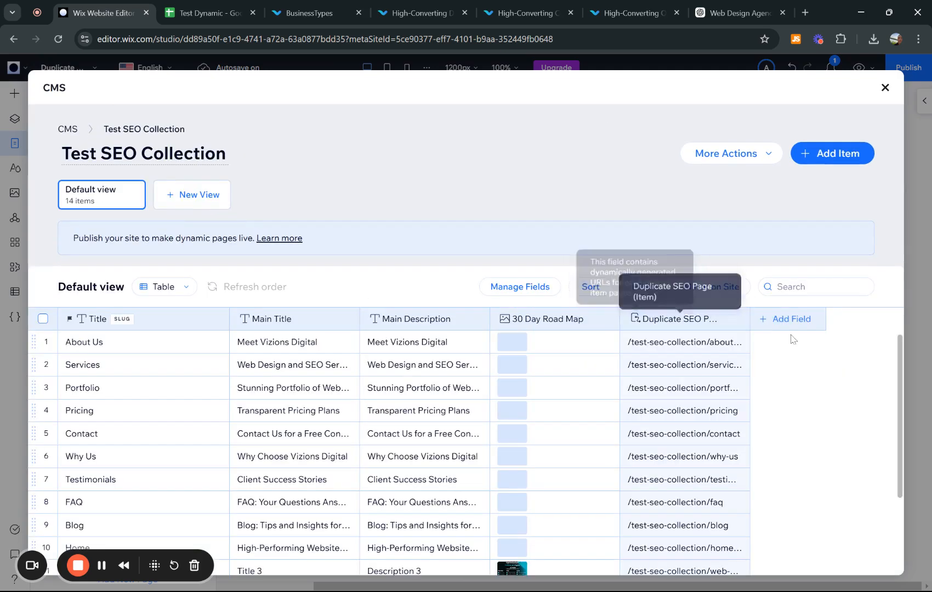
{"action": "left_click", "coordinate": [782, 324]}
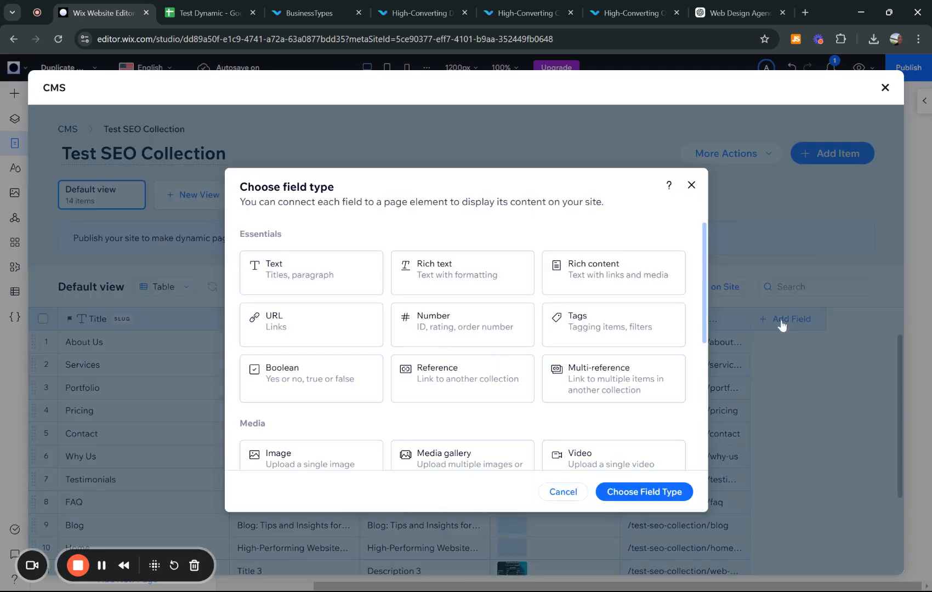
{"action": "left_click", "coordinate": [291, 280]}
{"action": "left_click", "coordinate": [631, 496]}
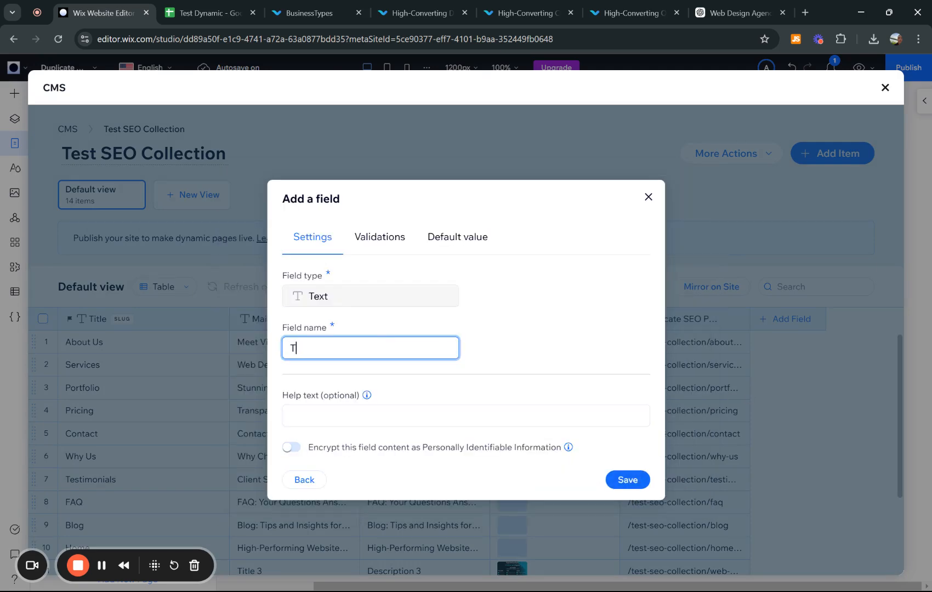
{"action": "left_click", "coordinate": [640, 481]}
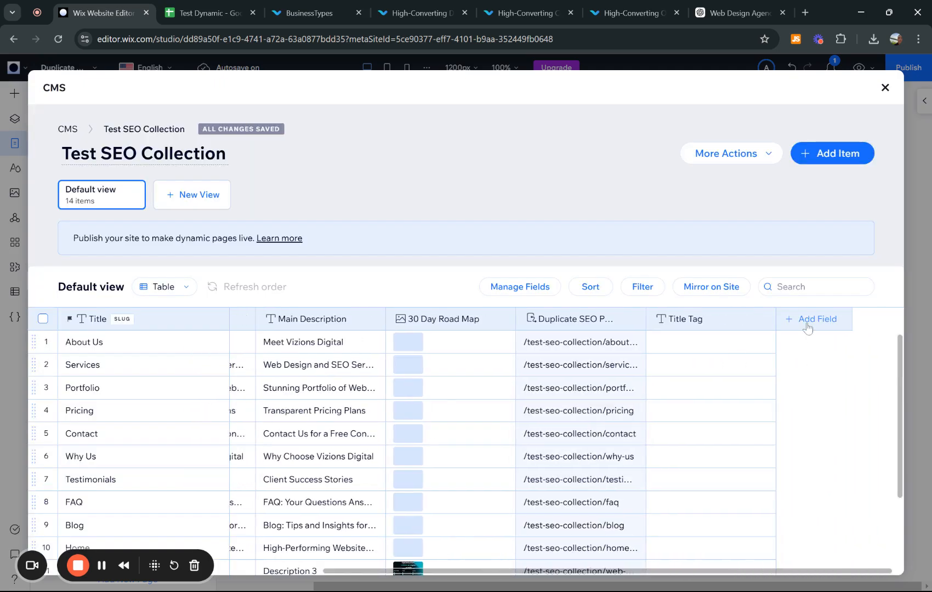
- Add a Meta Description text field to the collection
{"action": "left_click", "coordinate": [809, 323]}
{"action": "scroll", "coordinate": [496, 339], "scroll_direction": "down", "scroll_amount": 4}
{"action": "scroll", "coordinate": [494, 339], "scroll_direction": "down", "scroll_amount": 1}
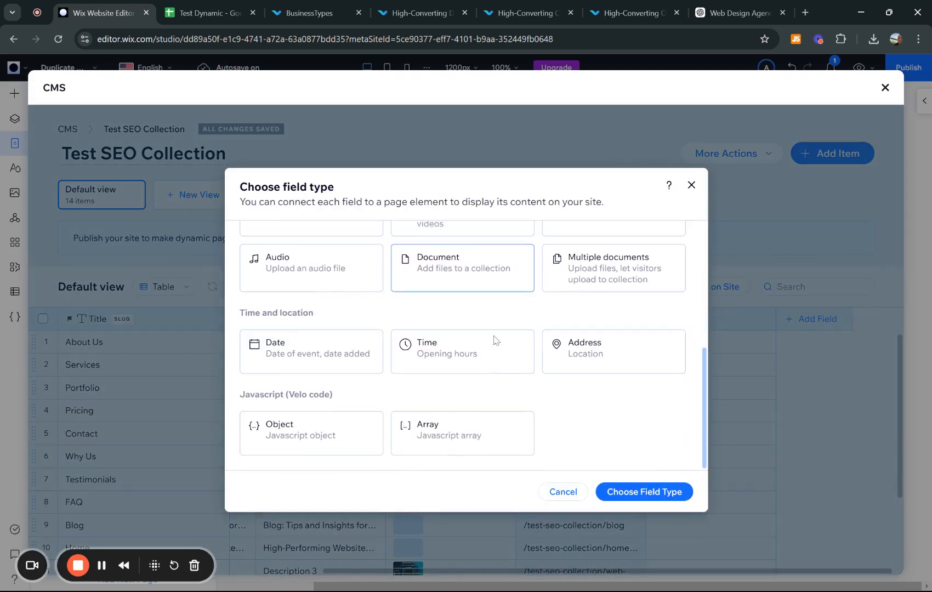
{"action": "scroll", "coordinate": [495, 339], "scroll_direction": "up", "scroll_amount": 5}
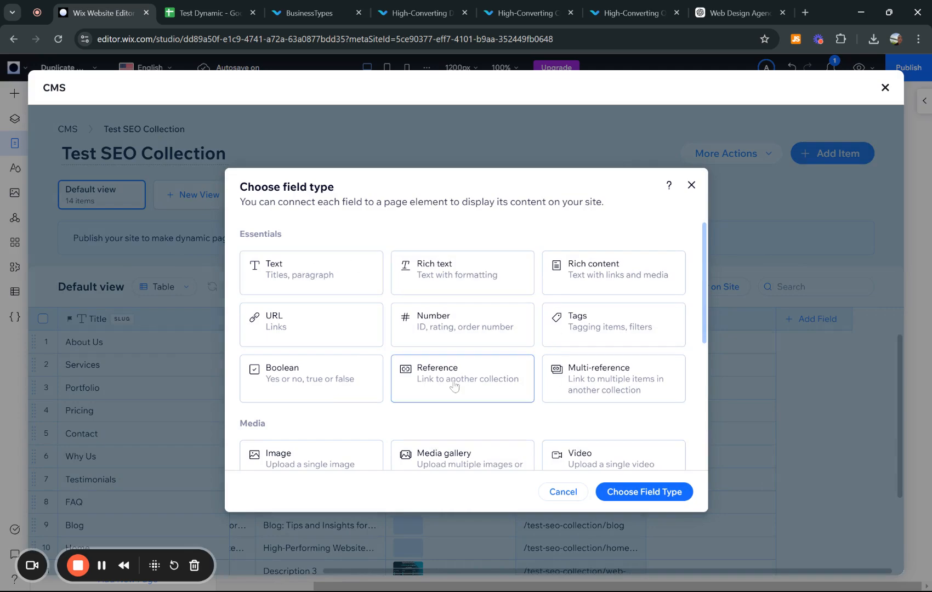
{"action": "scroll", "coordinate": [450, 386], "scroll_direction": "down", "scroll_amount": 2}
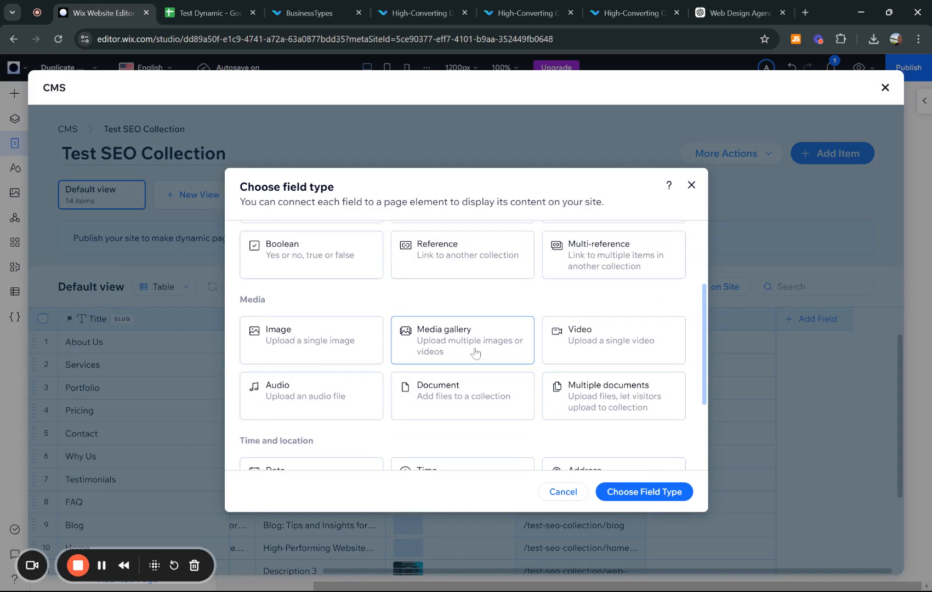
{"action": "scroll", "coordinate": [475, 353], "scroll_direction": "up", "scroll_amount": 2}
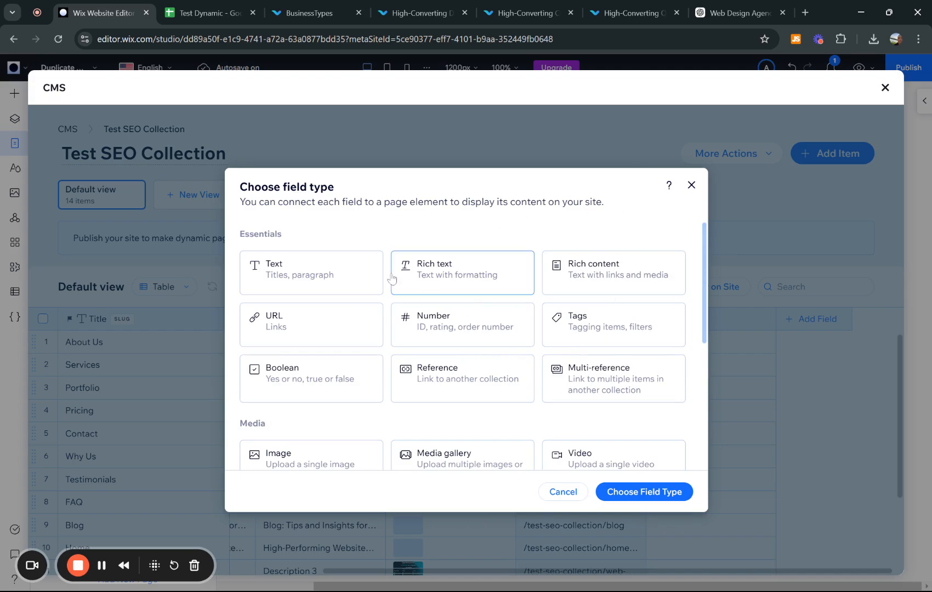
{"action": "left_click", "coordinate": [338, 271]}
{"action": "left_click", "coordinate": [655, 485]}
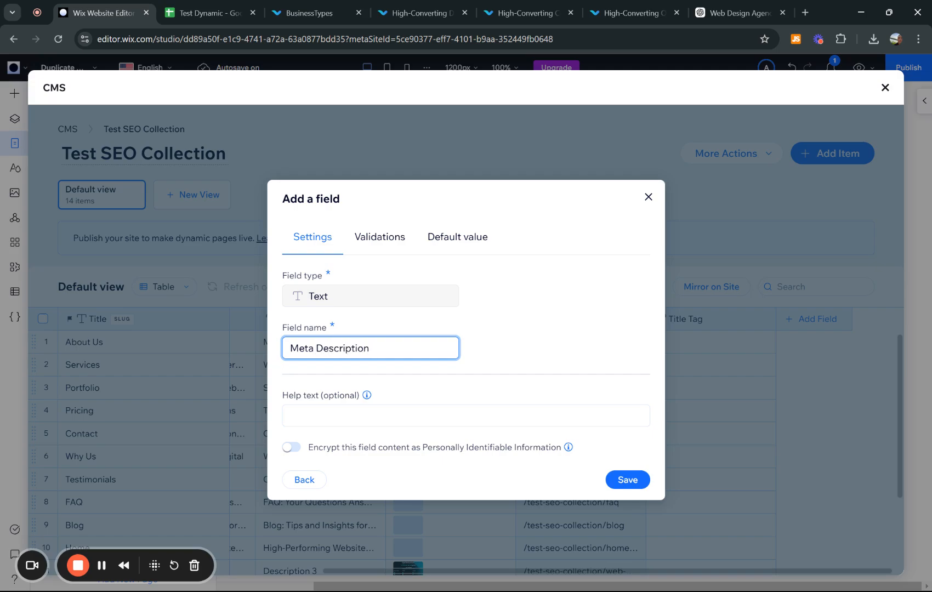
{"action": "left_click", "coordinate": [620, 487]}
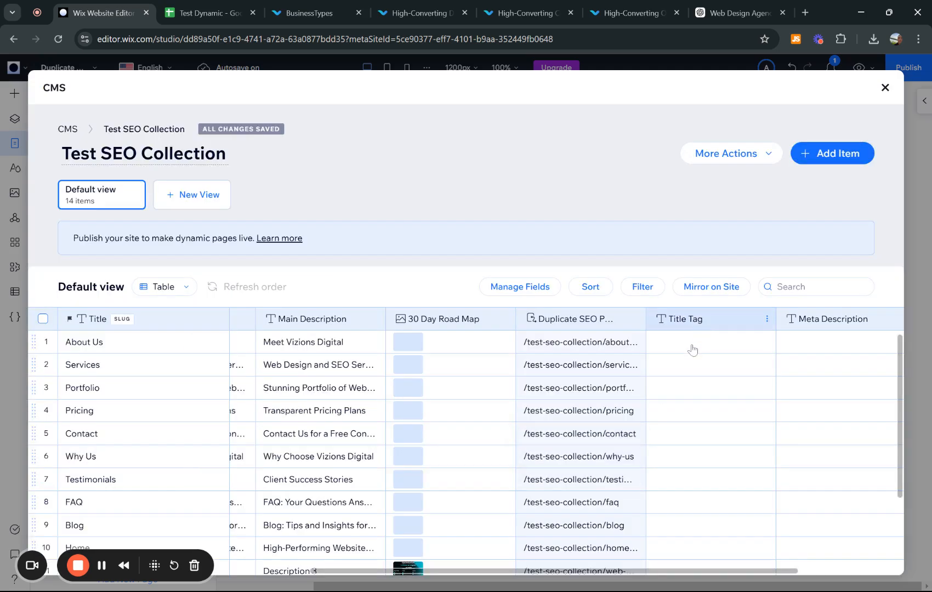
- Enter Title Tag values 'title 1' for About Us and 'title 2' for Services
{"action": "left_click", "coordinate": [690, 351]}
{"action": "type", "text": "title "}
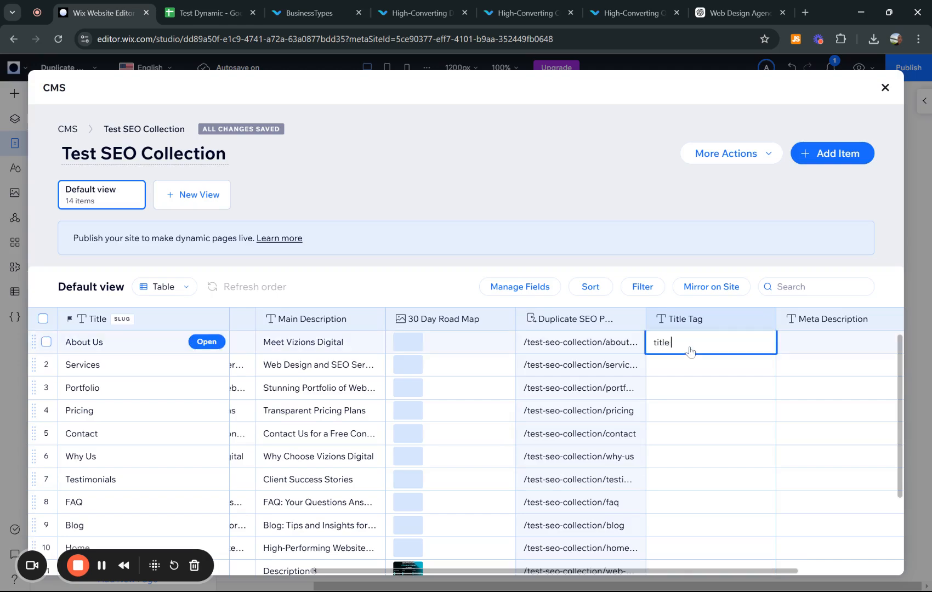
{"action": "type", "text": "1"}
{"action": "key", "text": "Return"}
{"action": "left_click", "coordinate": [676, 365]}
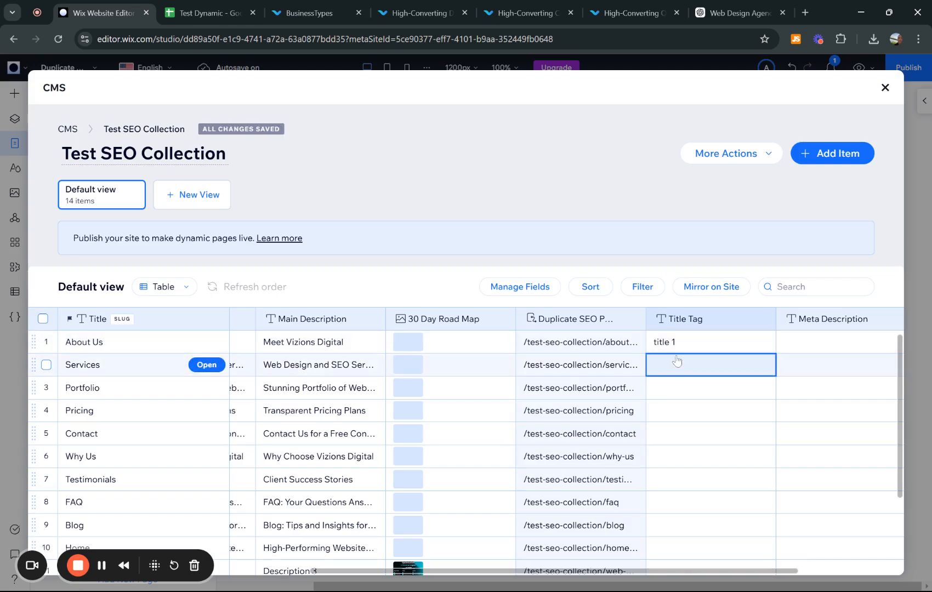
{"action": "type", "text": "title 2"}
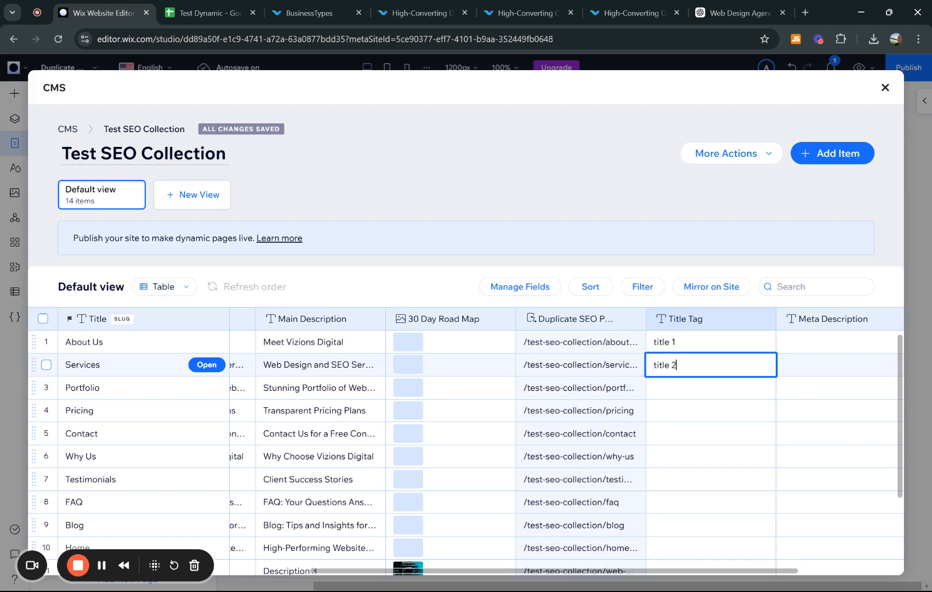
- Enter Meta Description values 'meta 1' and 'meta 2' for those rows, then close the CMS
{"action": "left_click", "coordinate": [827, 344]}
{"action": "type", "text": "meta 1"}
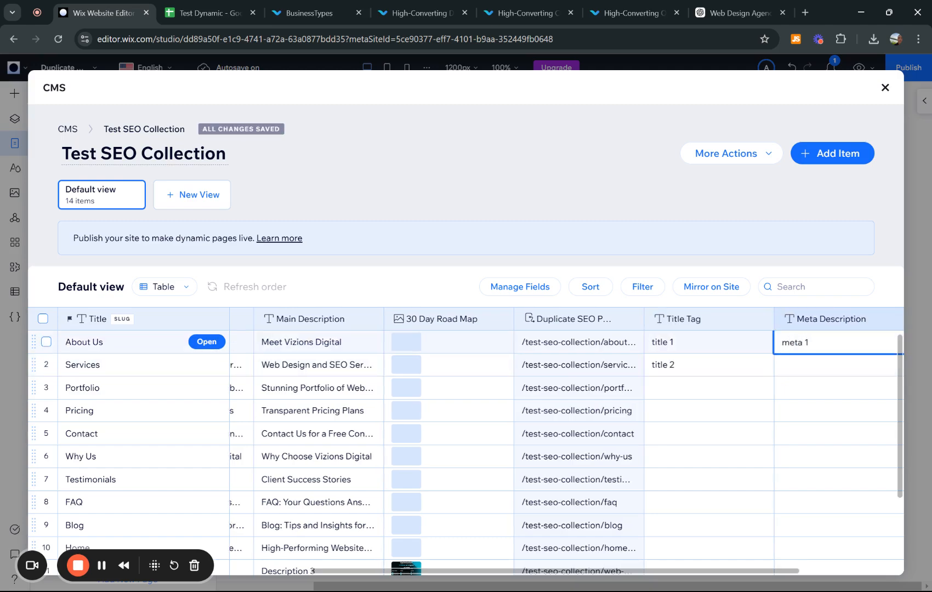
{"action": "left_click", "coordinate": [797, 375]}
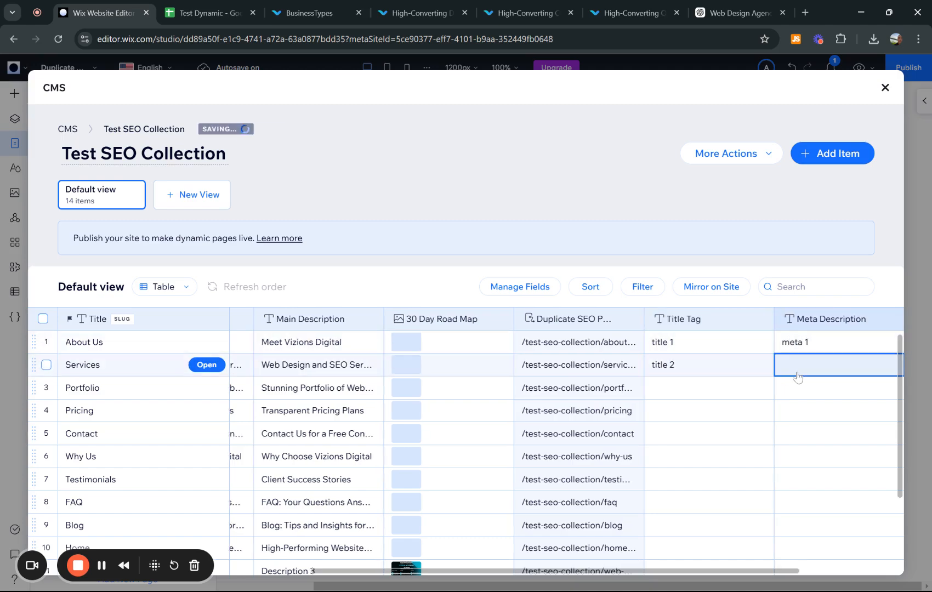
{"action": "type", "text": "meta"}
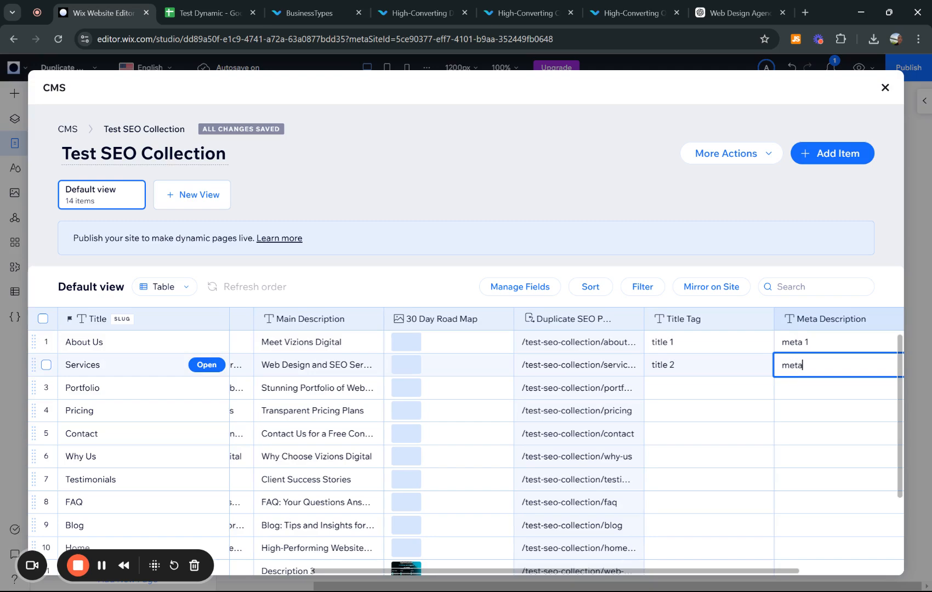
{"action": "type", "text": " 2"}
{"action": "key", "text": "Return"}
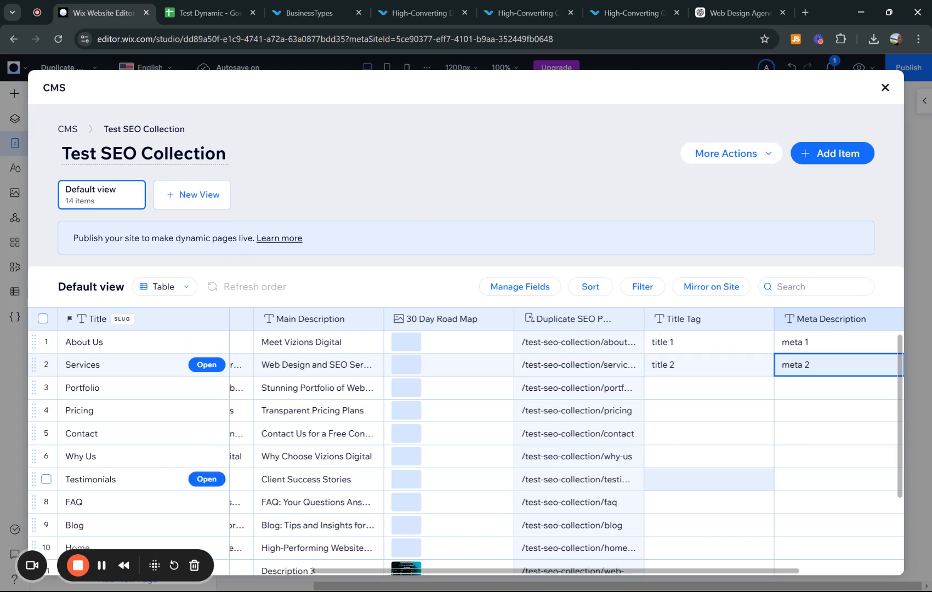
{"action": "left_click", "coordinate": [885, 88]}
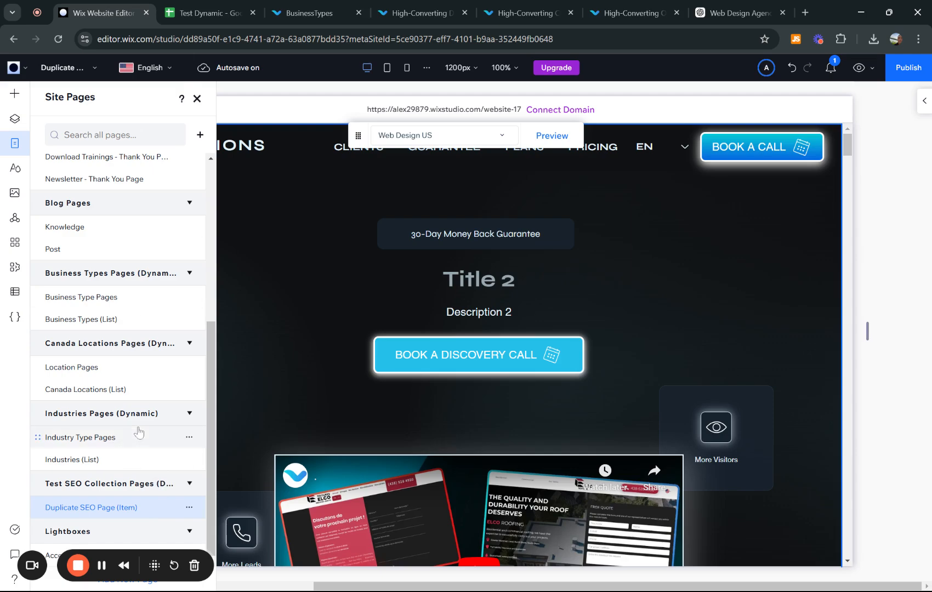
- Open the SEO settings of Duplicate SEO Page (Item), glancing at Page Info and Permissions
{"action": "left_click", "coordinate": [189, 508]}
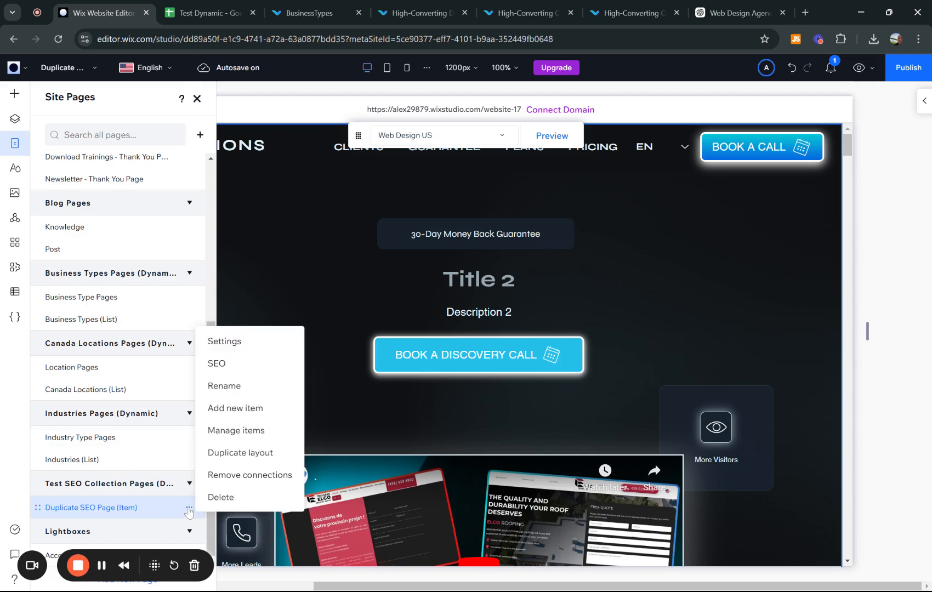
{"action": "left_click", "coordinate": [219, 364]}
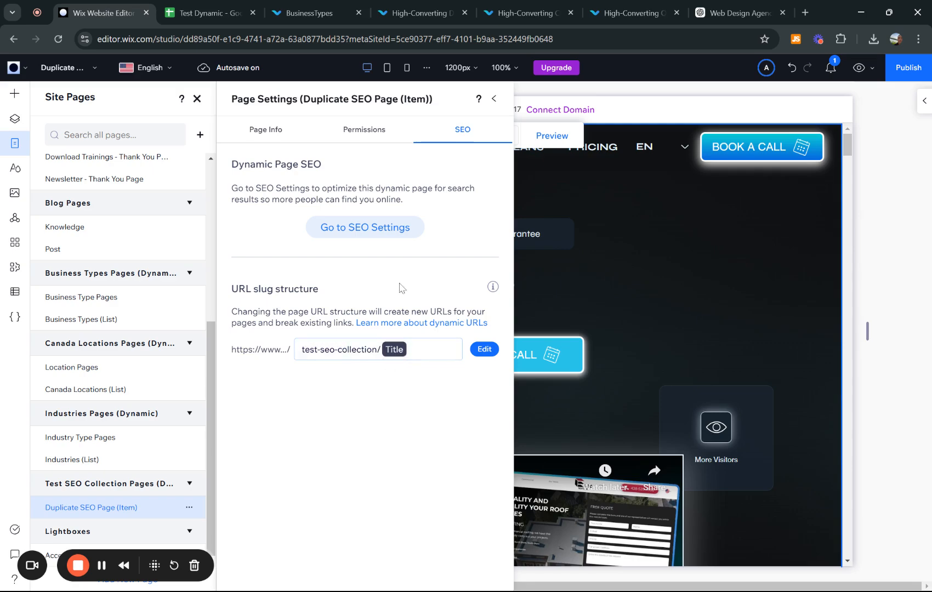
{"action": "left_click", "coordinate": [283, 131]}
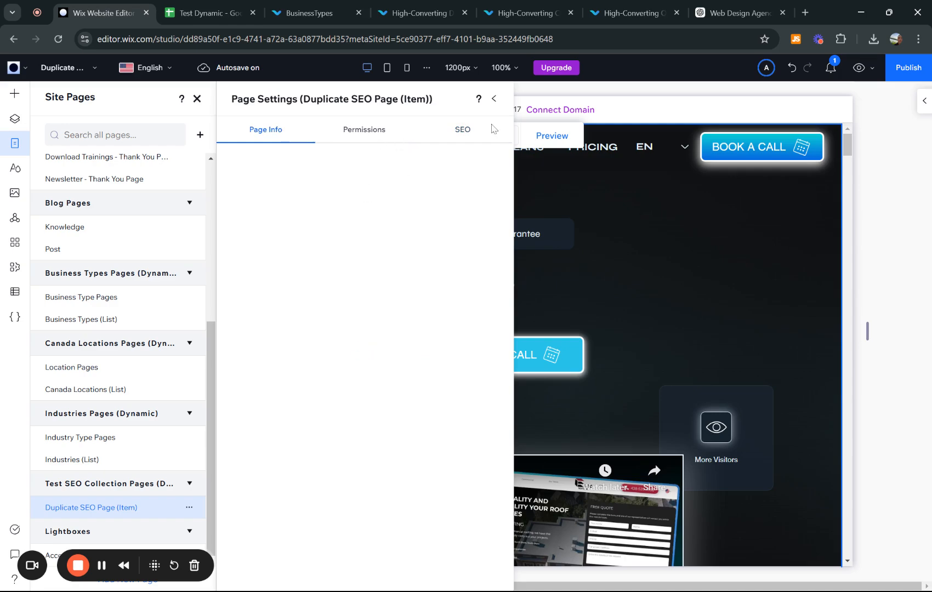
{"action": "left_click", "coordinate": [368, 133]}
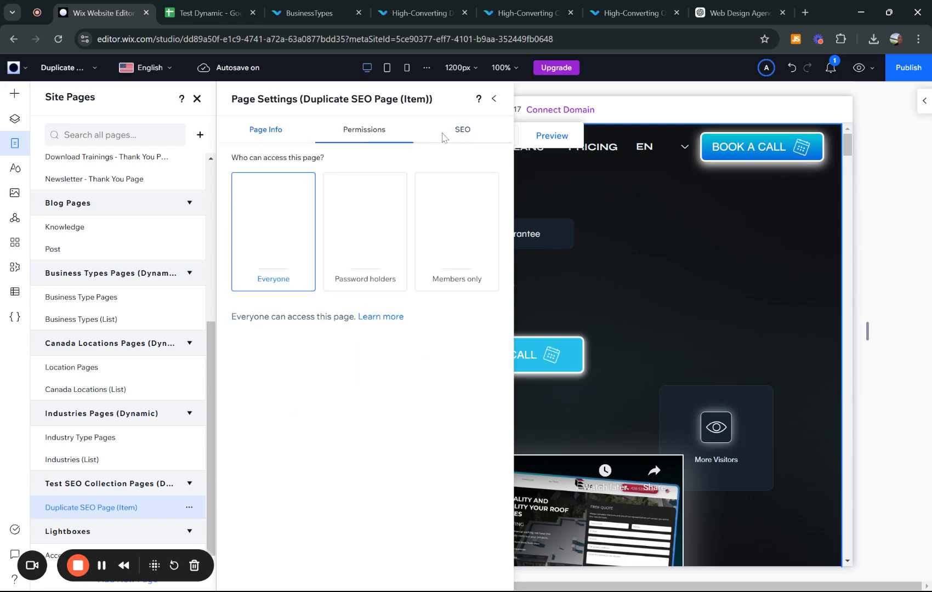
{"action": "left_click", "coordinate": [443, 137]}
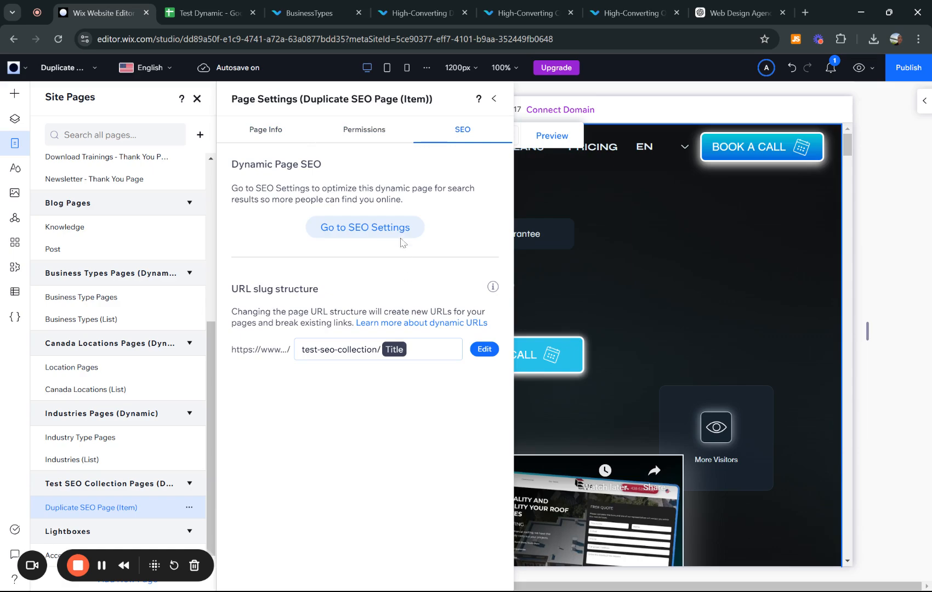
- Open the item pages' full SEO settings and edit Basics & social share, back to Title tag
{"action": "left_click", "coordinate": [362, 228]}
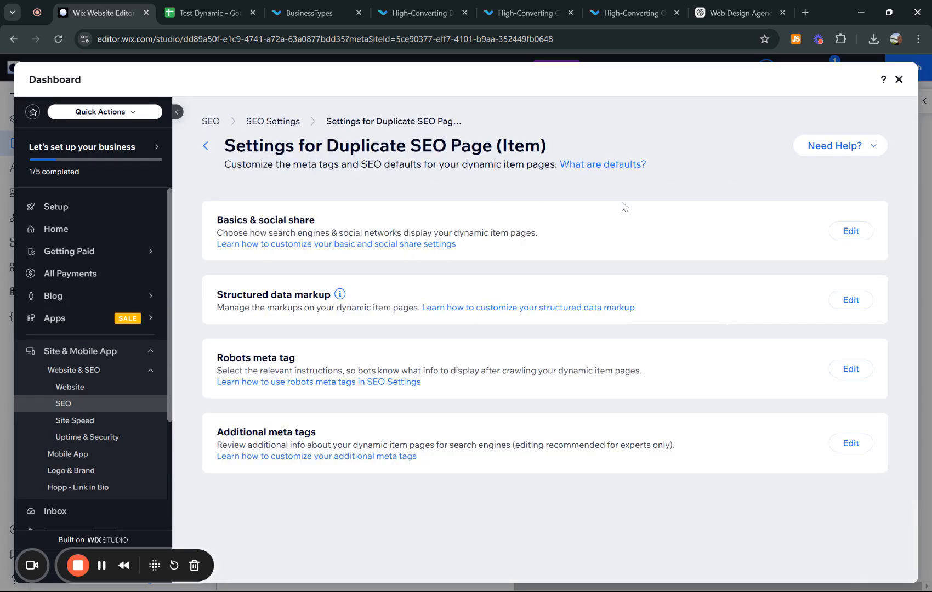
{"action": "left_click", "coordinate": [847, 231]}
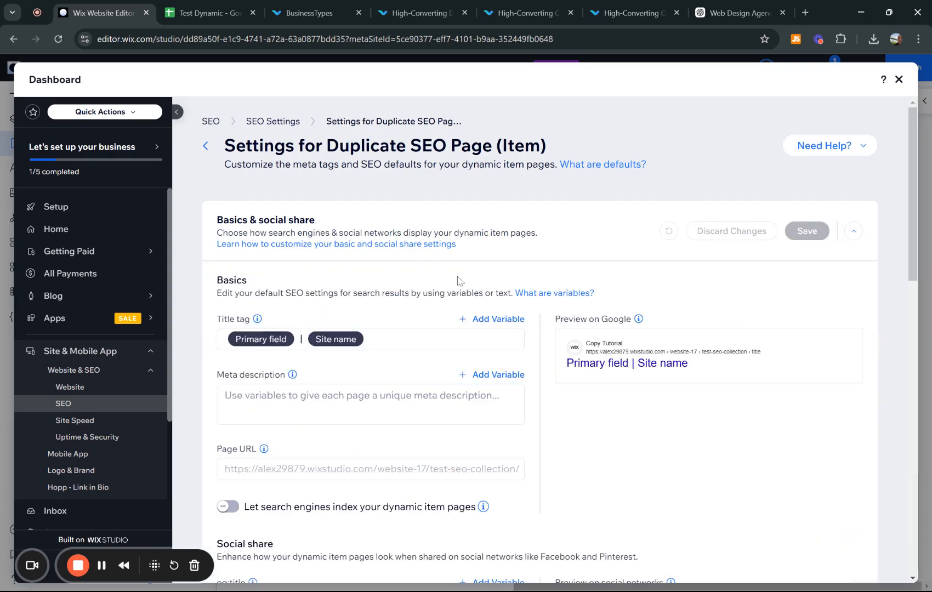
{"action": "scroll", "coordinate": [781, 249], "scroll_direction": "down", "scroll_amount": 15}
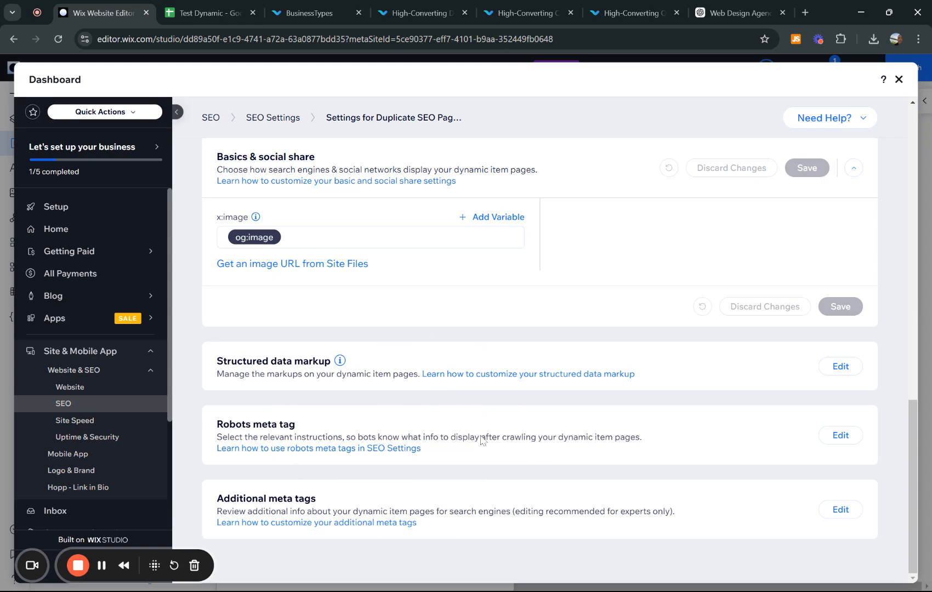
{"action": "scroll", "coordinate": [386, 380], "scroll_direction": "up", "scroll_amount": 7}
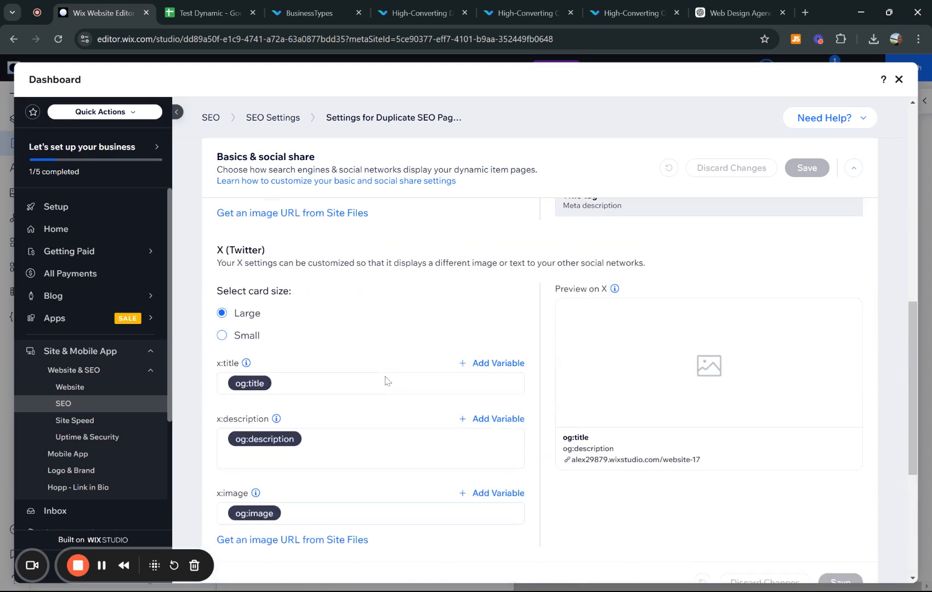
{"action": "scroll", "coordinate": [388, 380], "scroll_direction": "up", "scroll_amount": 4}
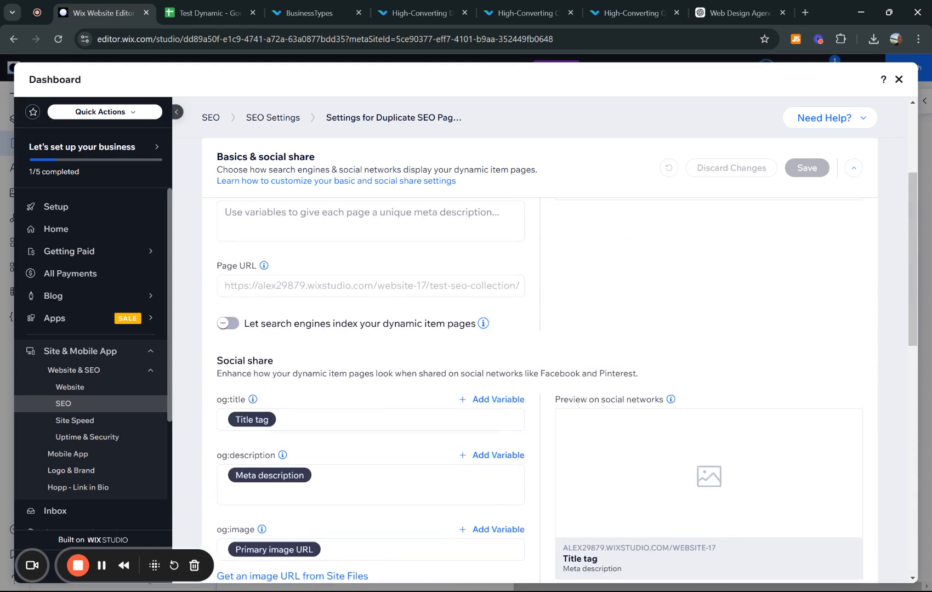
{"action": "scroll", "coordinate": [275, 340], "scroll_direction": "up", "scroll_amount": 3}
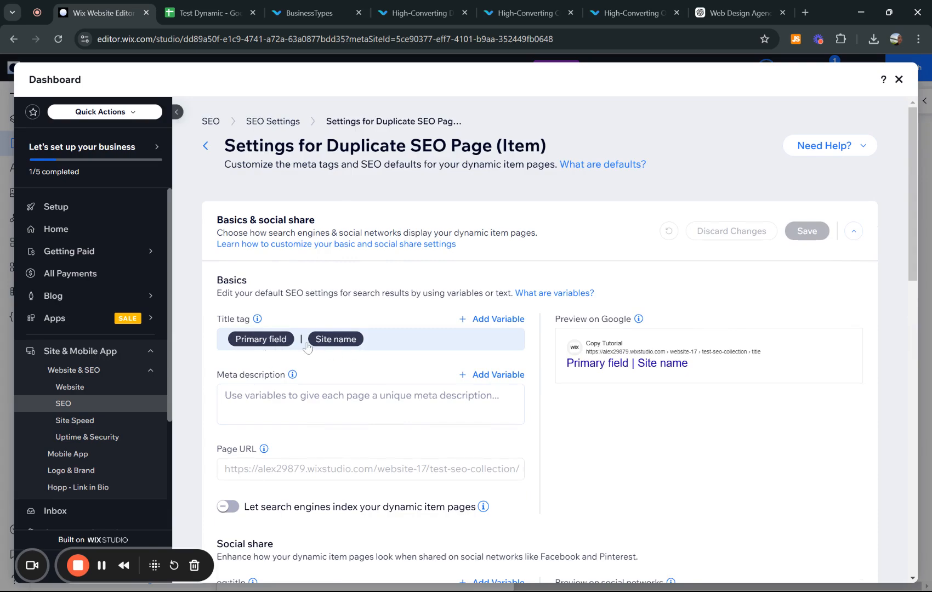
- Remove the separator and Site name variable from the title tag
{"action": "left_click", "coordinate": [380, 343]}
{"action": "left_click_drag", "start_coordinate": [378, 341], "coordinate": [297, 340]}
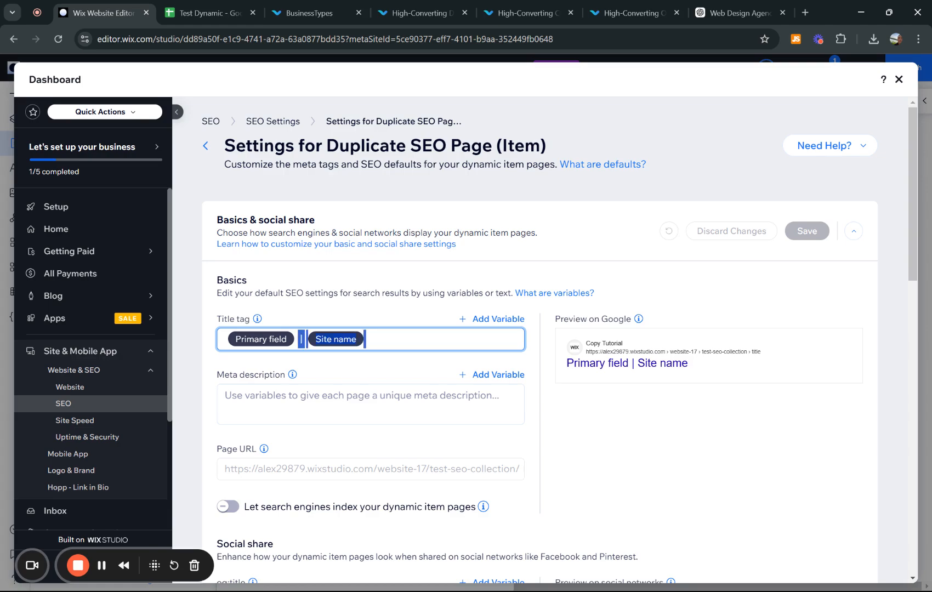
{"action": "key", "text": "BackSpace"}
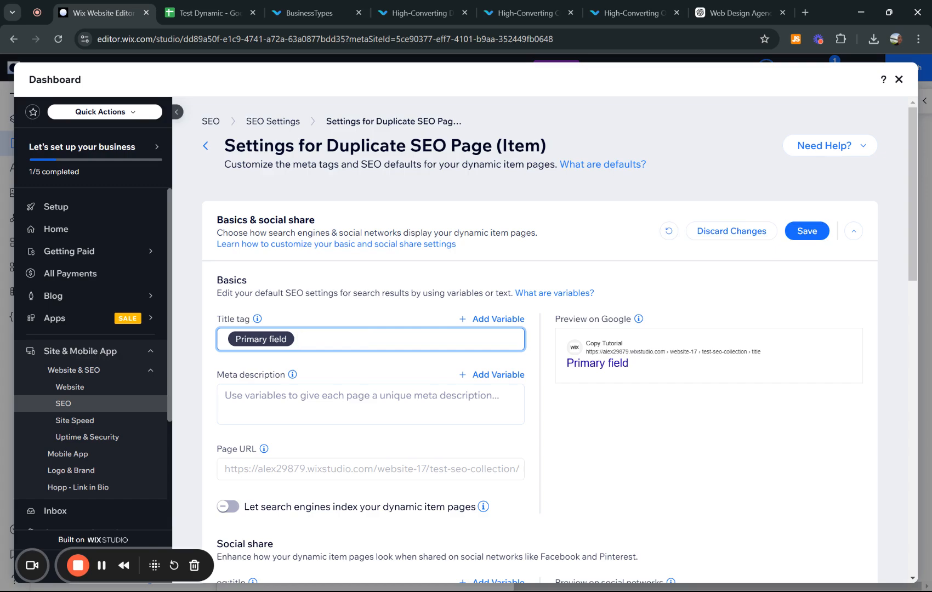
{"action": "key", "text": "BackSpace"}
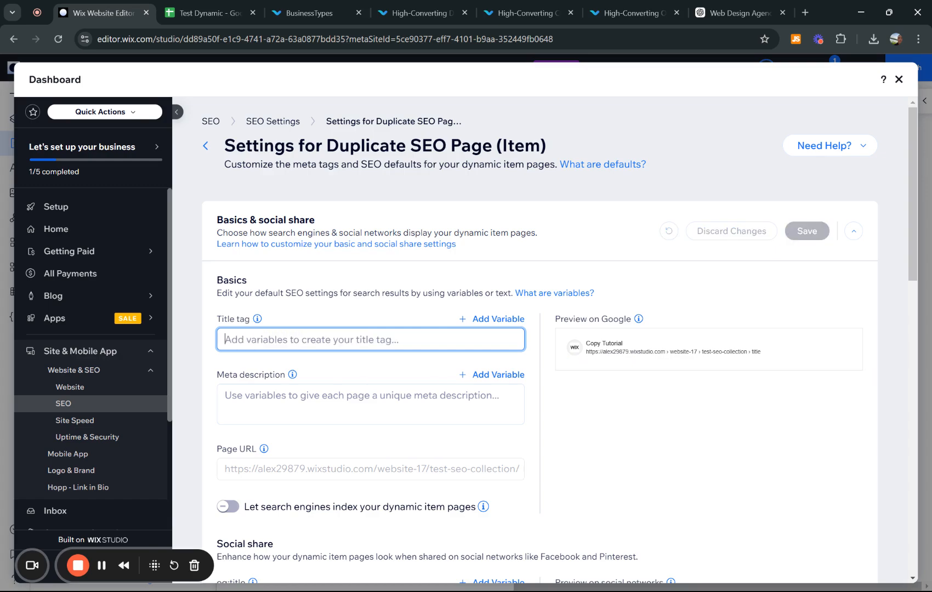
- Insert the Title Tag CMS field variable into the title tag
{"action": "left_click", "coordinate": [499, 324]}
{"action": "scroll", "coordinate": [476, 405], "scroll_direction": "down", "scroll_amount": 3}
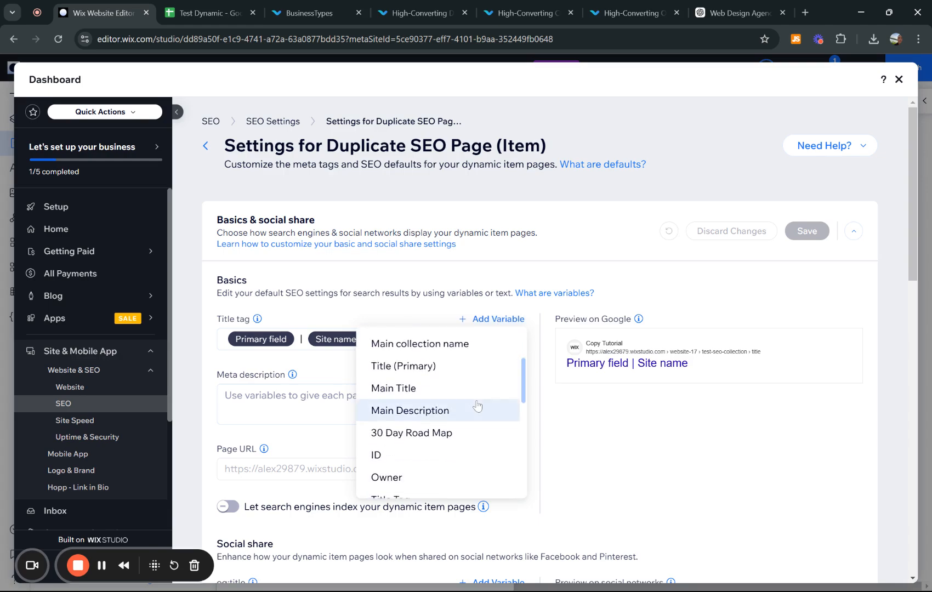
{"action": "scroll", "coordinate": [477, 406], "scroll_direction": "down", "scroll_amount": 3}
{"action": "scroll", "coordinate": [477, 407], "scroll_direction": "up", "scroll_amount": 1}
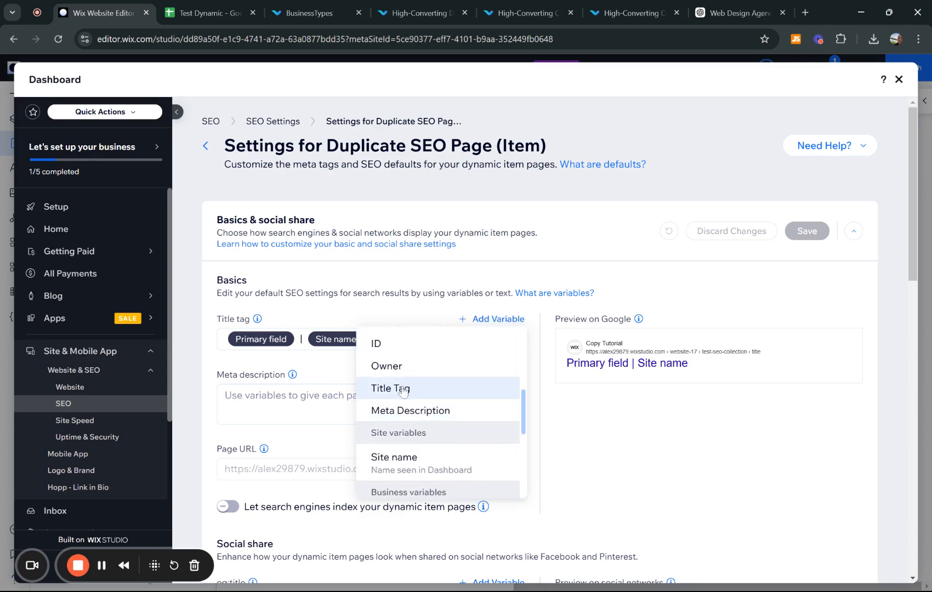
{"action": "scroll", "coordinate": [403, 391], "scroll_direction": "down", "scroll_amount": 4}
{"action": "scroll", "coordinate": [404, 392], "scroll_direction": "up", "scroll_amount": 4}
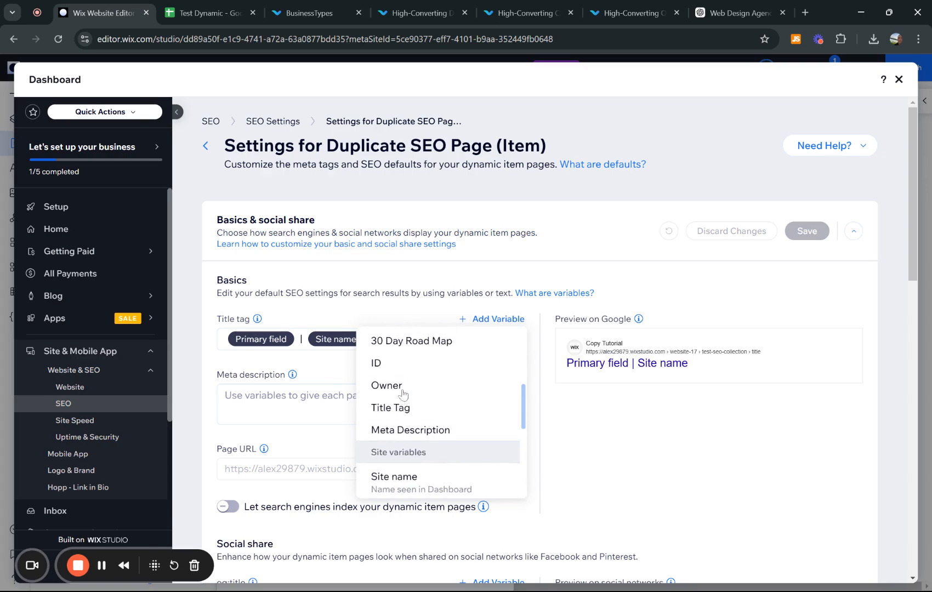
{"action": "scroll", "coordinate": [403, 393], "scroll_direction": "up", "scroll_amount": 5}
{"action": "scroll", "coordinate": [466, 398], "scroll_direction": "down", "scroll_amount": 1}
{"action": "scroll", "coordinate": [453, 398], "scroll_direction": "down", "scroll_amount": 2}
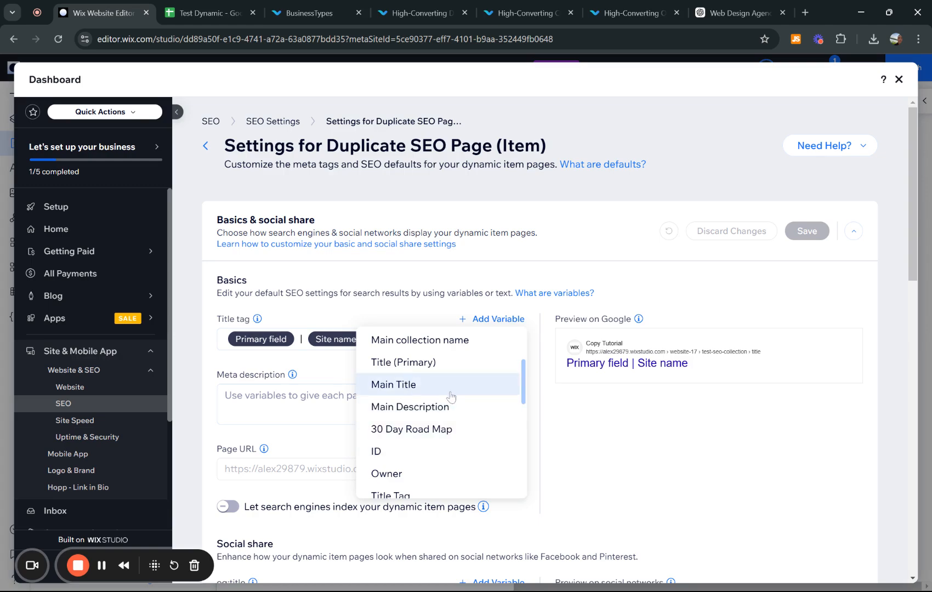
{"action": "scroll", "coordinate": [453, 431], "scroll_direction": "down", "scroll_amount": 2}
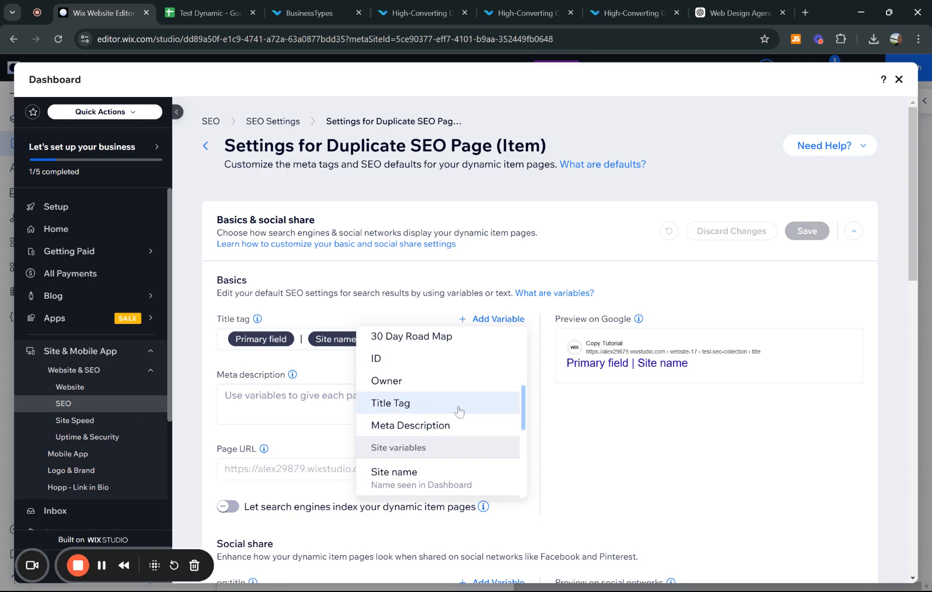
{"action": "left_click", "coordinate": [421, 408]}
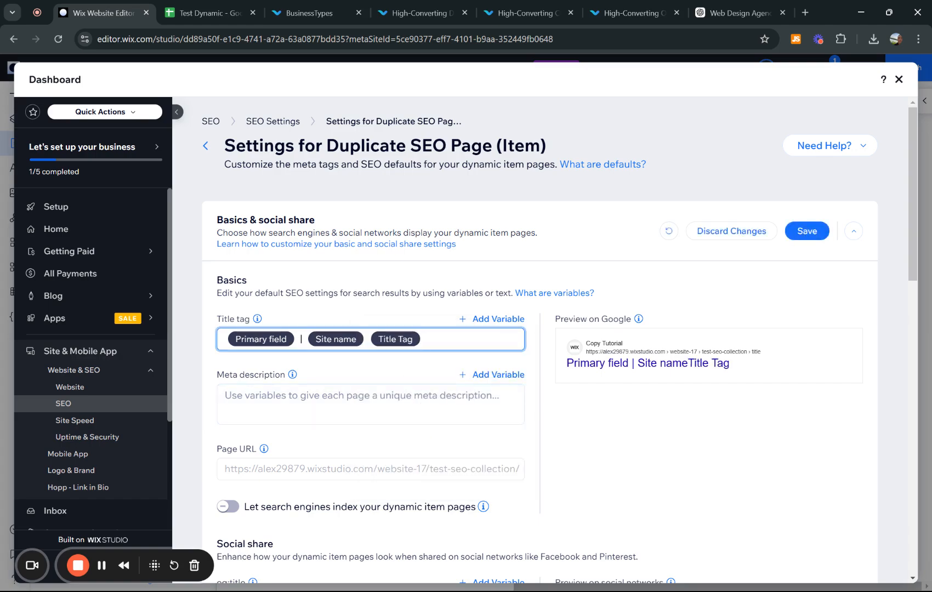
- Delete the Primary field and Site name chips so only Title Tag remains
{"action": "key", "text": "ctrl+shift+Left"}
{"action": "key", "text": "Left"}
{"action": "key", "text": "BackSpace"}
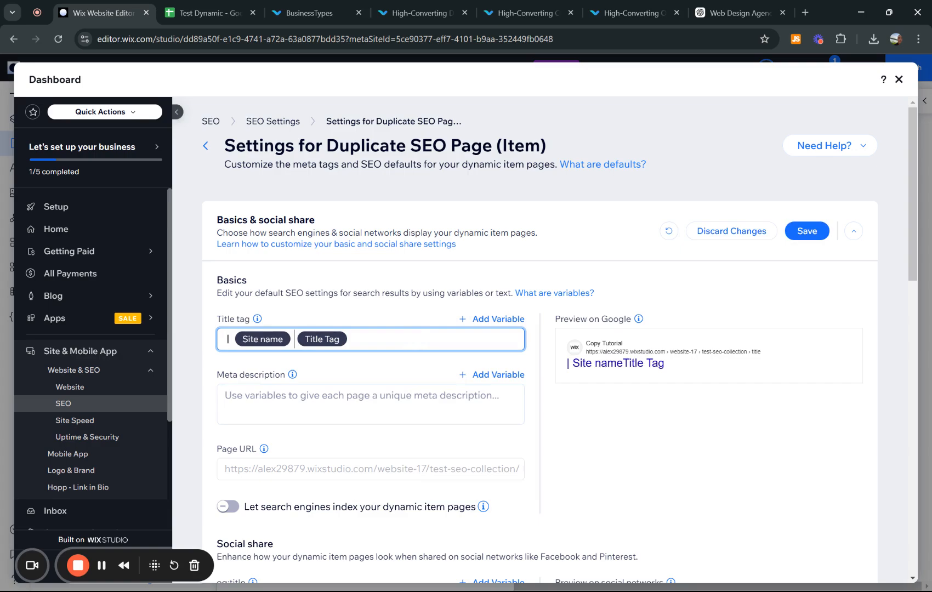
{"action": "key", "text": "BackSpace"}
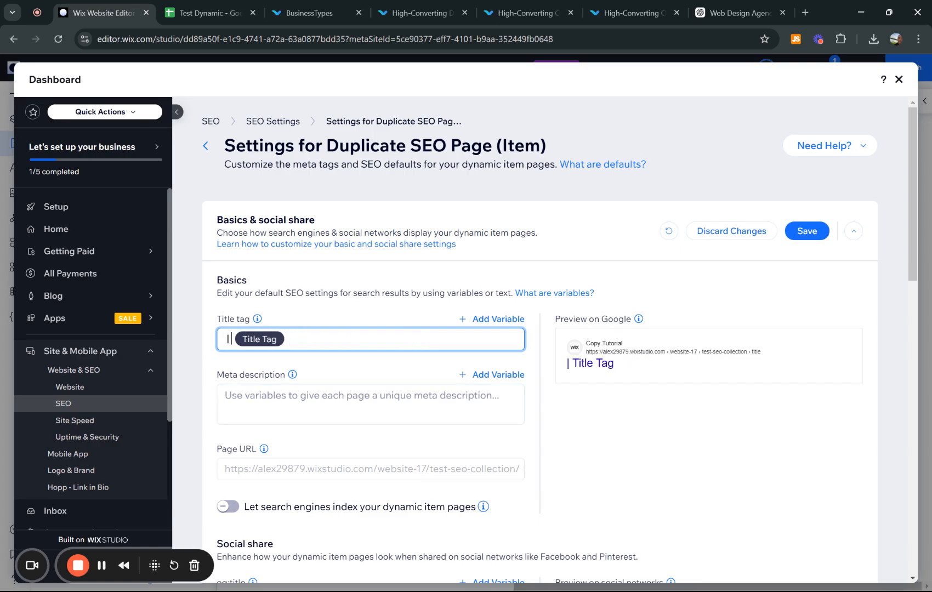
{"action": "key", "text": "BackSpace"}
{"action": "key", "text": "BackSpace"}
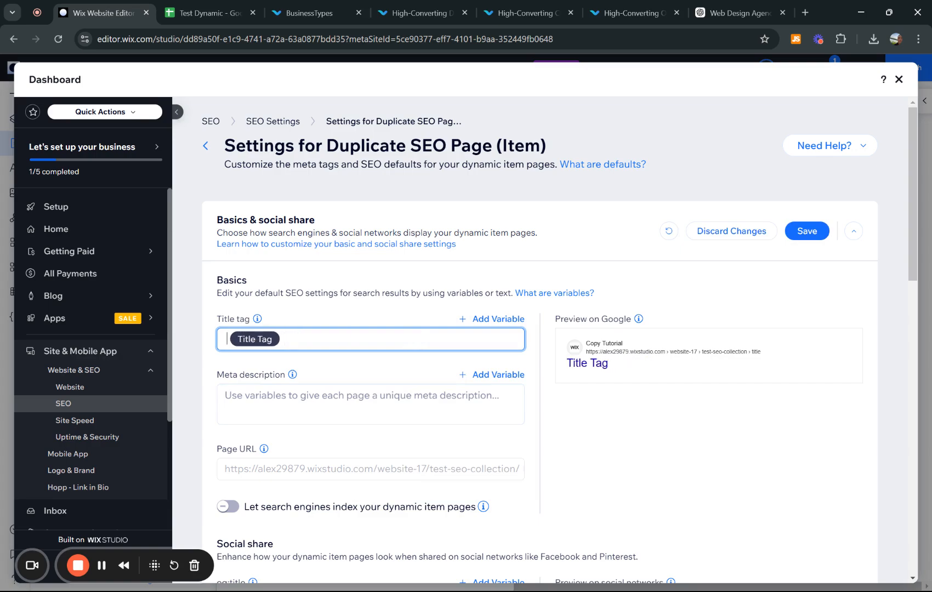
- Set the meta description to the Meta Description field variable
{"action": "left_click", "coordinate": [502, 377]}
{"action": "scroll", "coordinate": [447, 466], "scroll_direction": "down", "scroll_amount": 4}
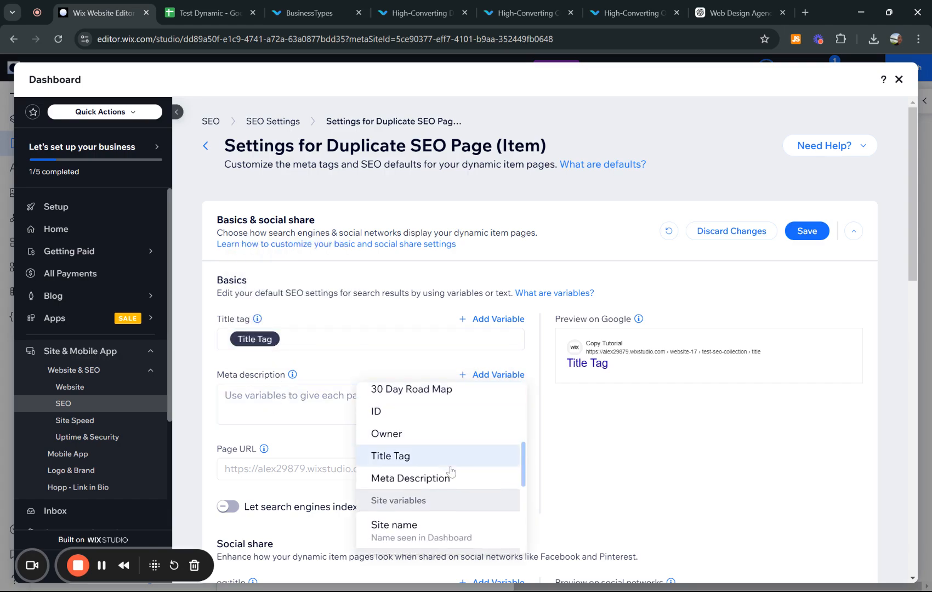
{"action": "scroll", "coordinate": [443, 436], "scroll_direction": "down", "scroll_amount": 1}
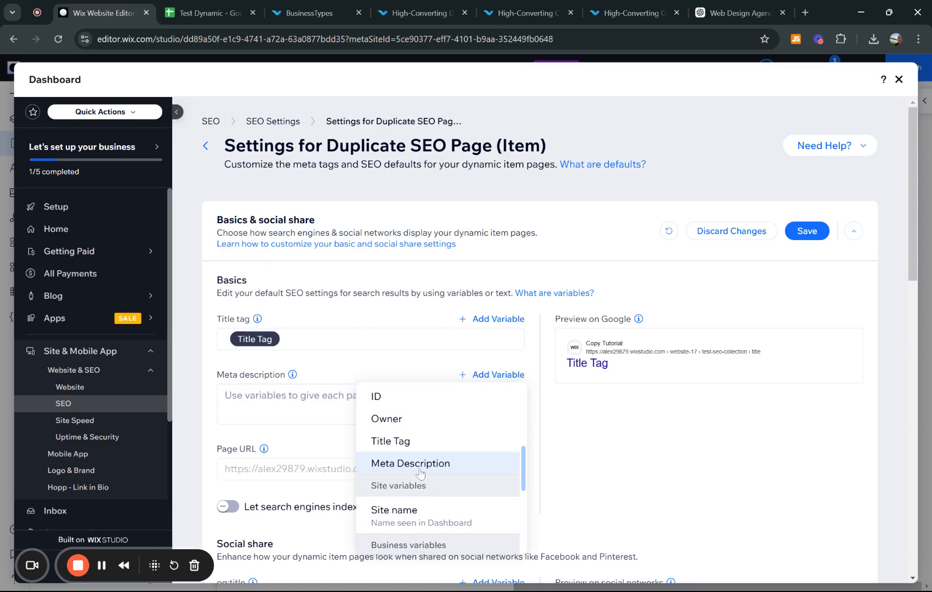
{"action": "left_click", "coordinate": [420, 471]}
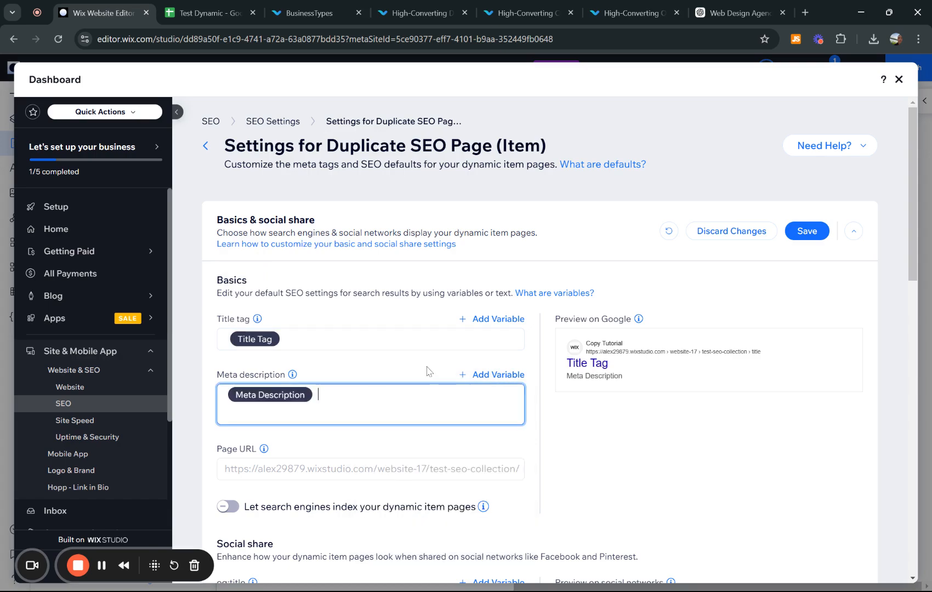
{"action": "left_click", "coordinate": [680, 451]}
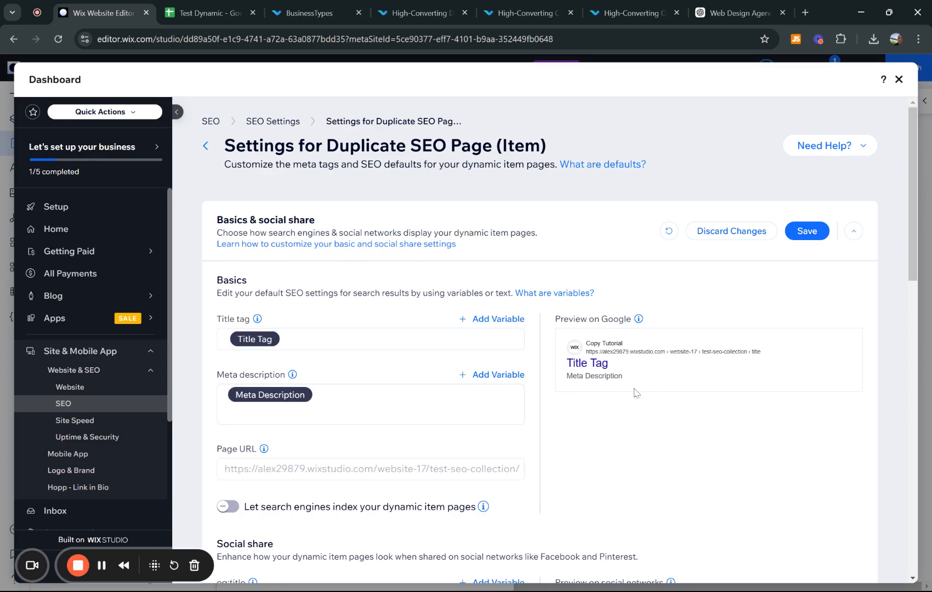
- Scroll through the Social share fields to review them
{"action": "scroll", "coordinate": [645, 407], "scroll_direction": "down", "scroll_amount": 5}
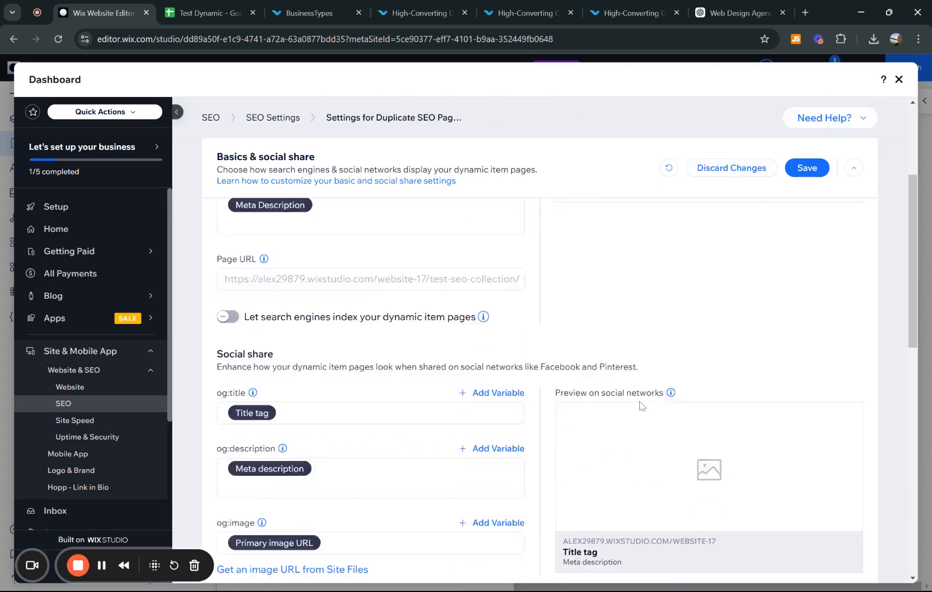
{"action": "scroll", "coordinate": [580, 274], "scroll_direction": "up", "scroll_amount": 3}
{"action": "scroll", "coordinate": [401, 378], "scroll_direction": "down", "scroll_amount": 5}
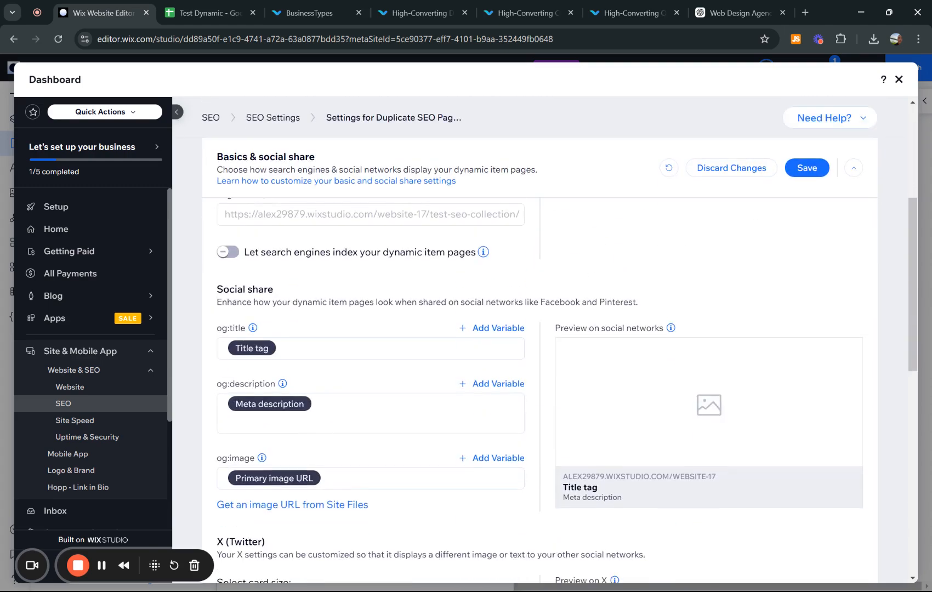
{"action": "scroll", "coordinate": [400, 394], "scroll_direction": "down", "scroll_amount": 2}
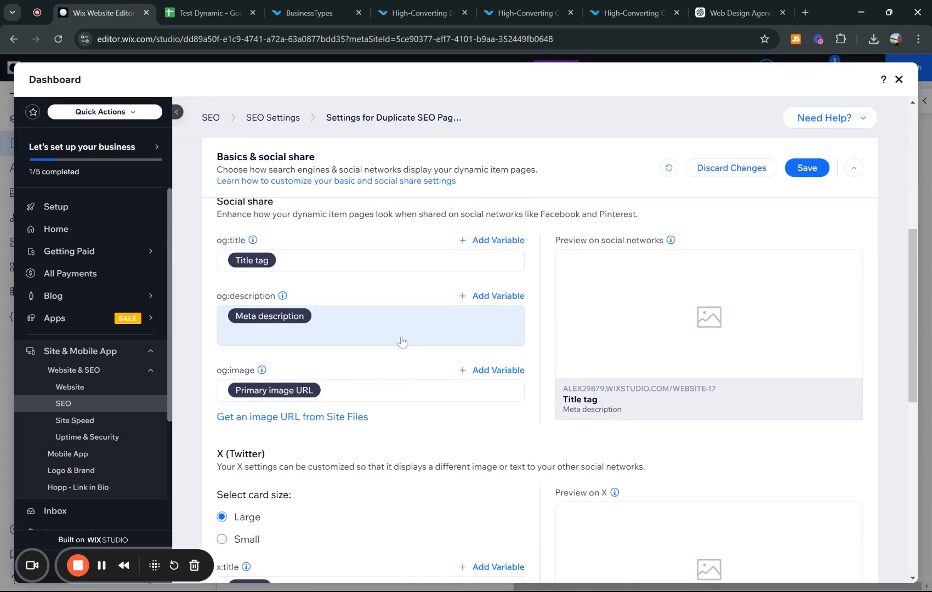
{"action": "scroll", "coordinate": [401, 339], "scroll_direction": "up", "scroll_amount": 2}
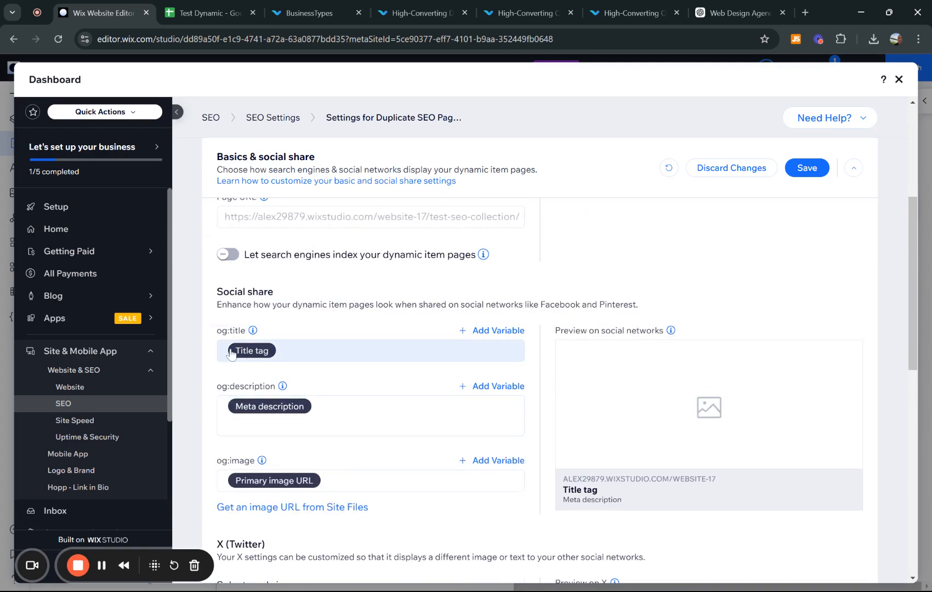
{"action": "scroll", "coordinate": [279, 409], "scroll_direction": "down", "scroll_amount": 8}
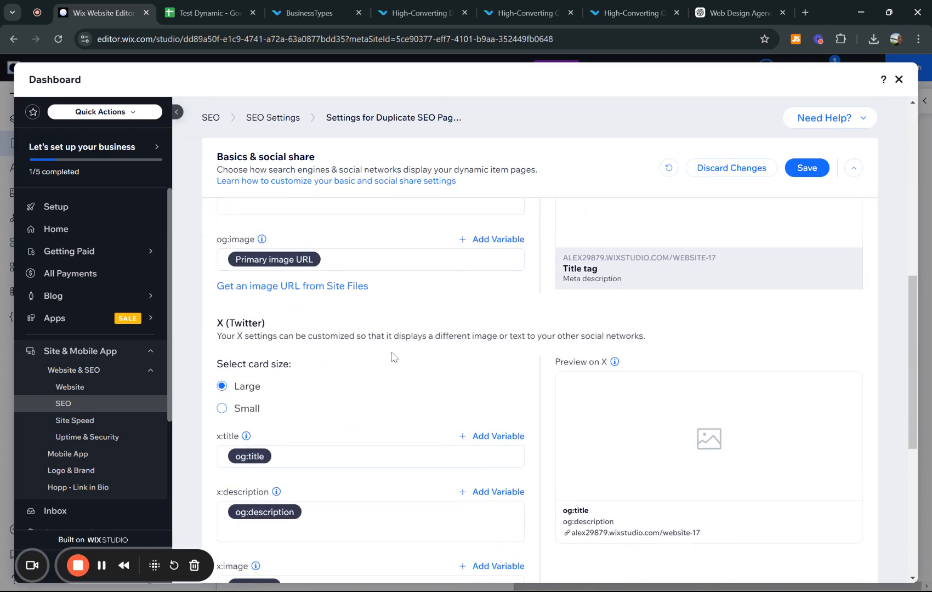
{"action": "scroll", "coordinate": [360, 267], "scroll_direction": "up", "scroll_amount": 2}
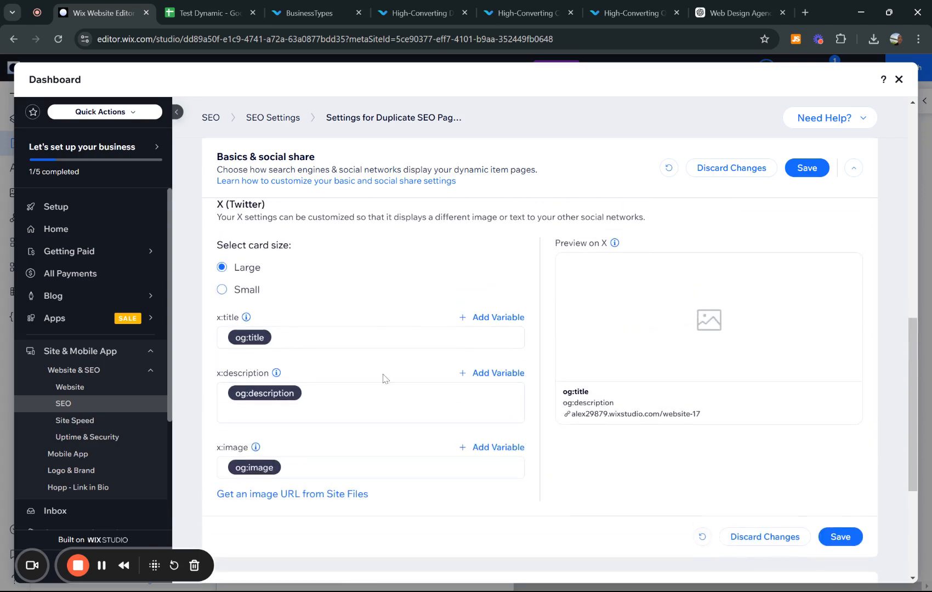
{"action": "scroll", "coordinate": [470, 404], "scroll_direction": "up", "scroll_amount": 1}
{"action": "scroll", "coordinate": [467, 402], "scroll_direction": "down", "scroll_amount": 5}
{"action": "scroll", "coordinate": [466, 403], "scroll_direction": "up", "scroll_amount": 12}
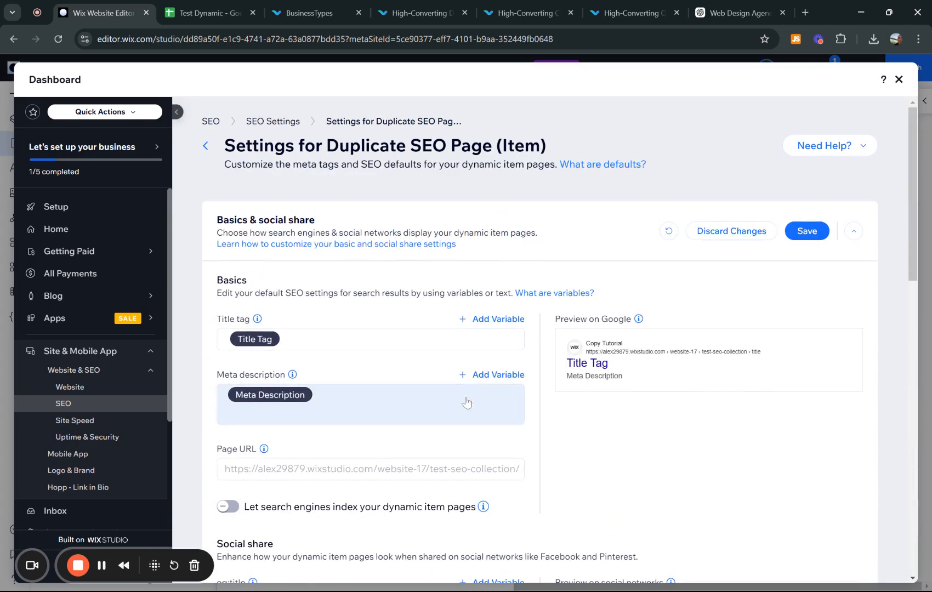
- Save the new title tag and meta description, returning to the main SEO page
{"action": "left_click", "coordinate": [820, 234]}
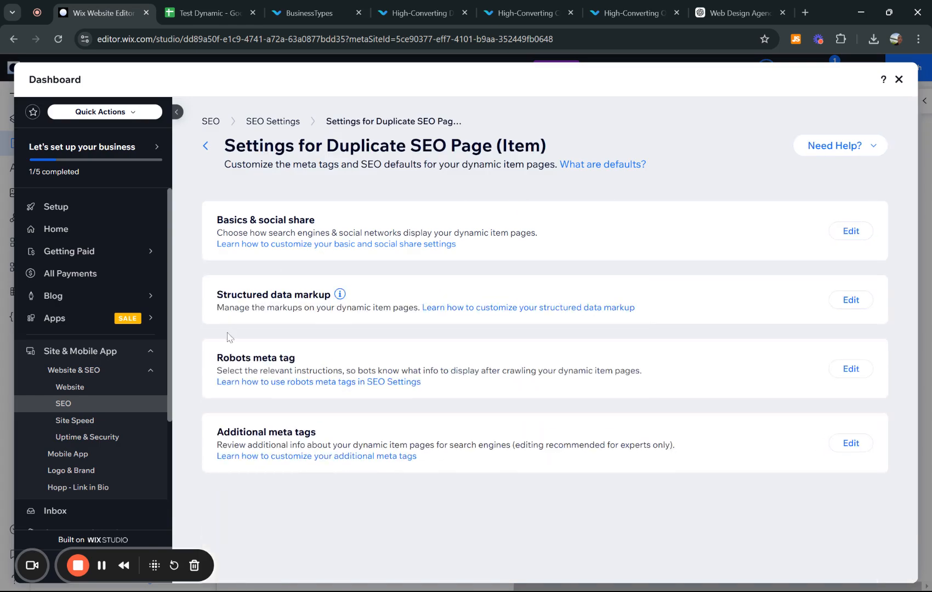
{"action": "left_click", "coordinate": [277, 121]}
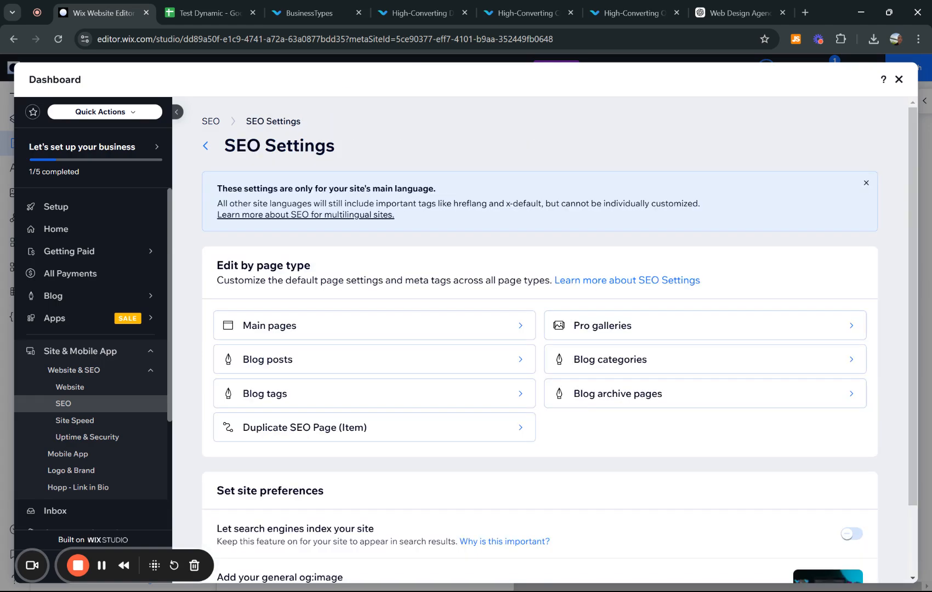
{"action": "left_click", "coordinate": [209, 121]}
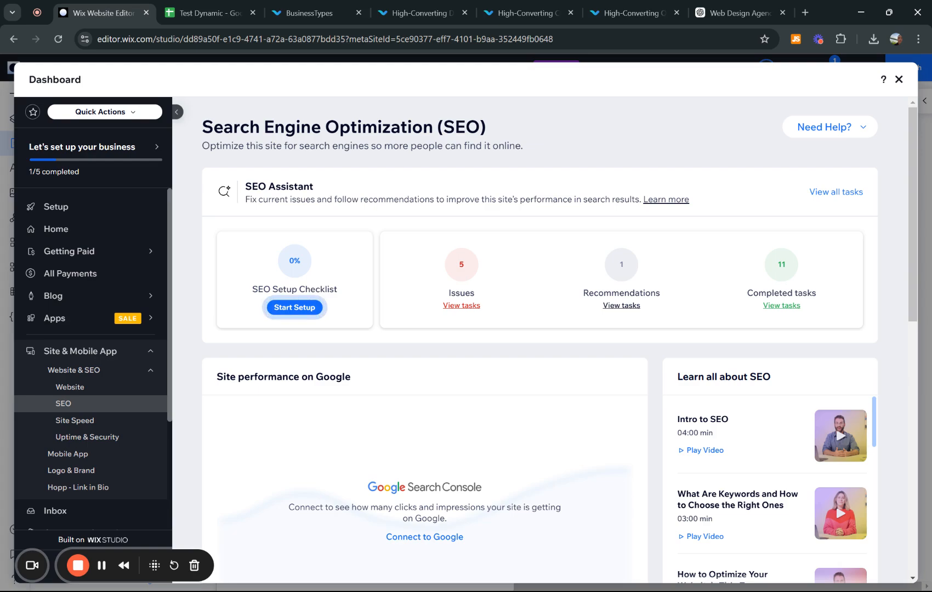
- Go to Website Content > CMS in the dashboard sidebar
{"action": "scroll", "coordinate": [104, 382], "scroll_direction": "down", "scroll_amount": 3}
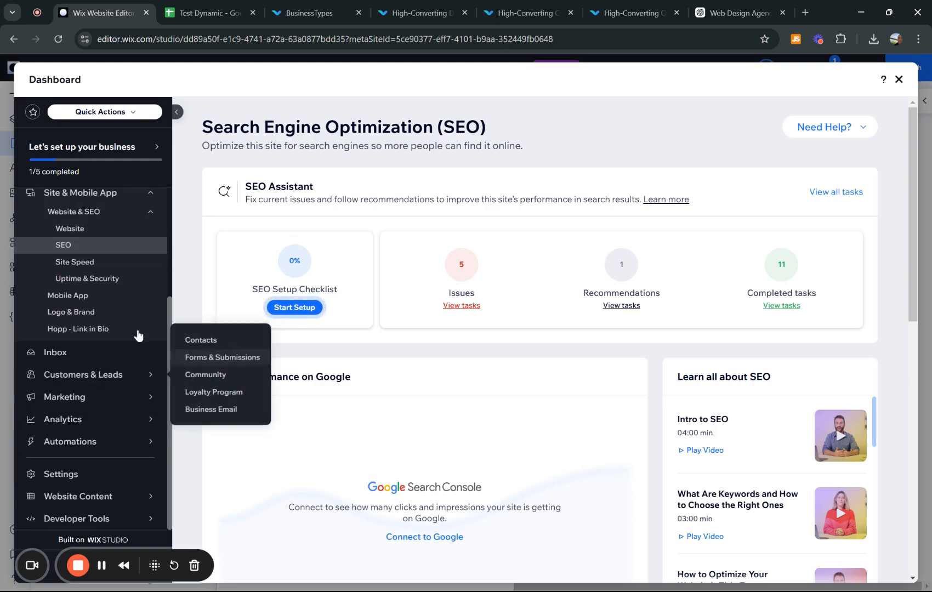
{"action": "mouse_move", "coordinate": [91, 499]}
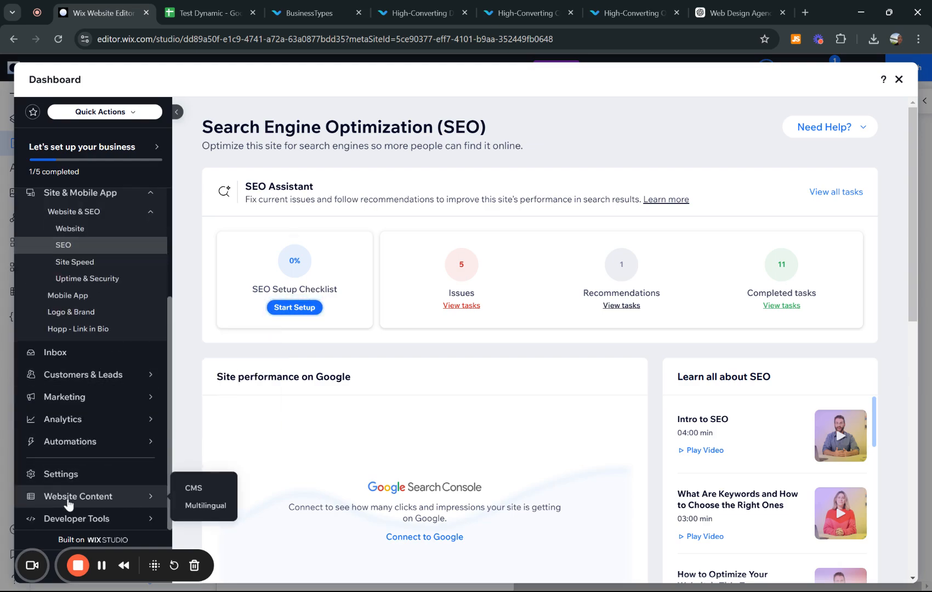
{"action": "scroll", "coordinate": [70, 279], "scroll_direction": "up", "scroll_amount": 3}
{"action": "scroll", "coordinate": [69, 279], "scroll_direction": "down", "scroll_amount": 3}
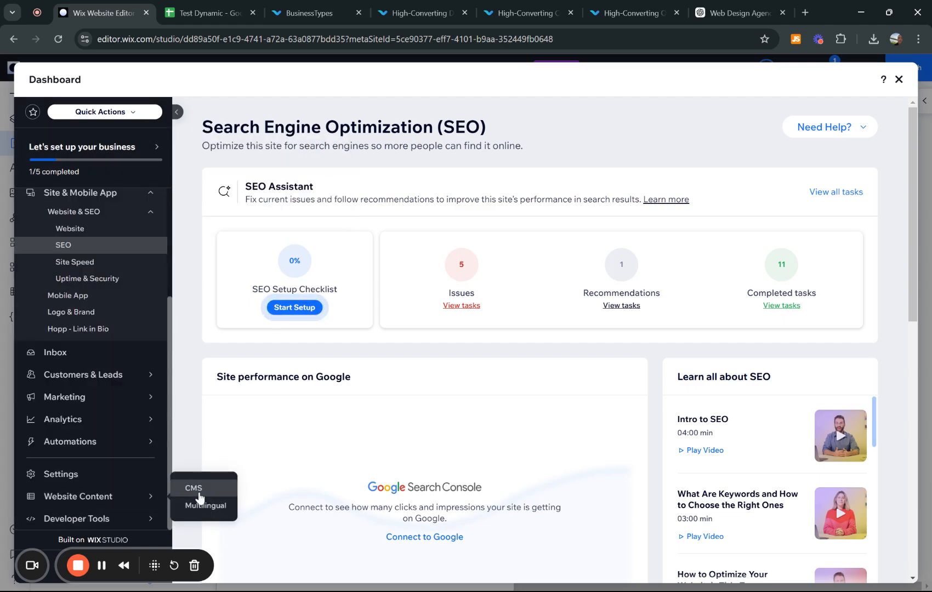
{"action": "left_click", "coordinate": [199, 493]}
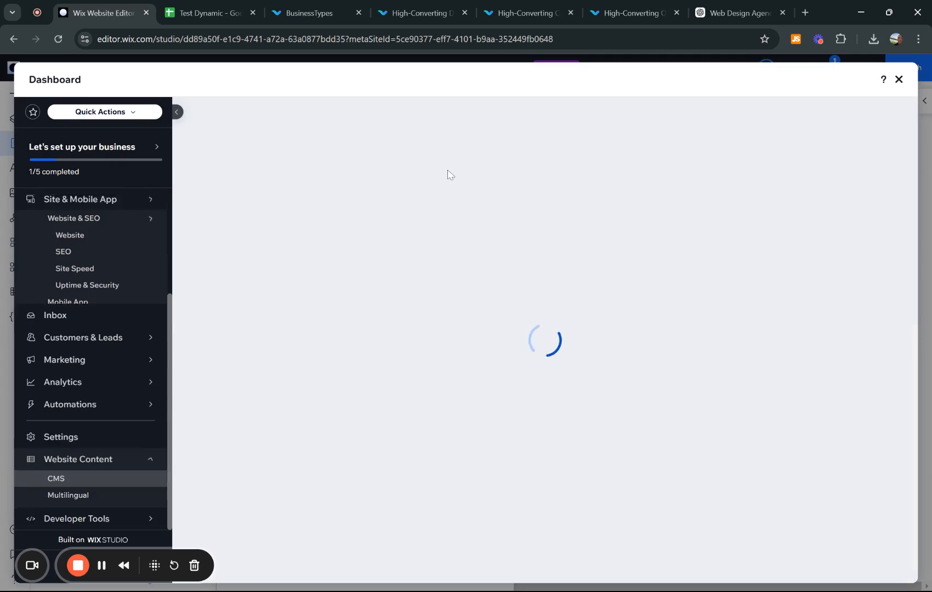